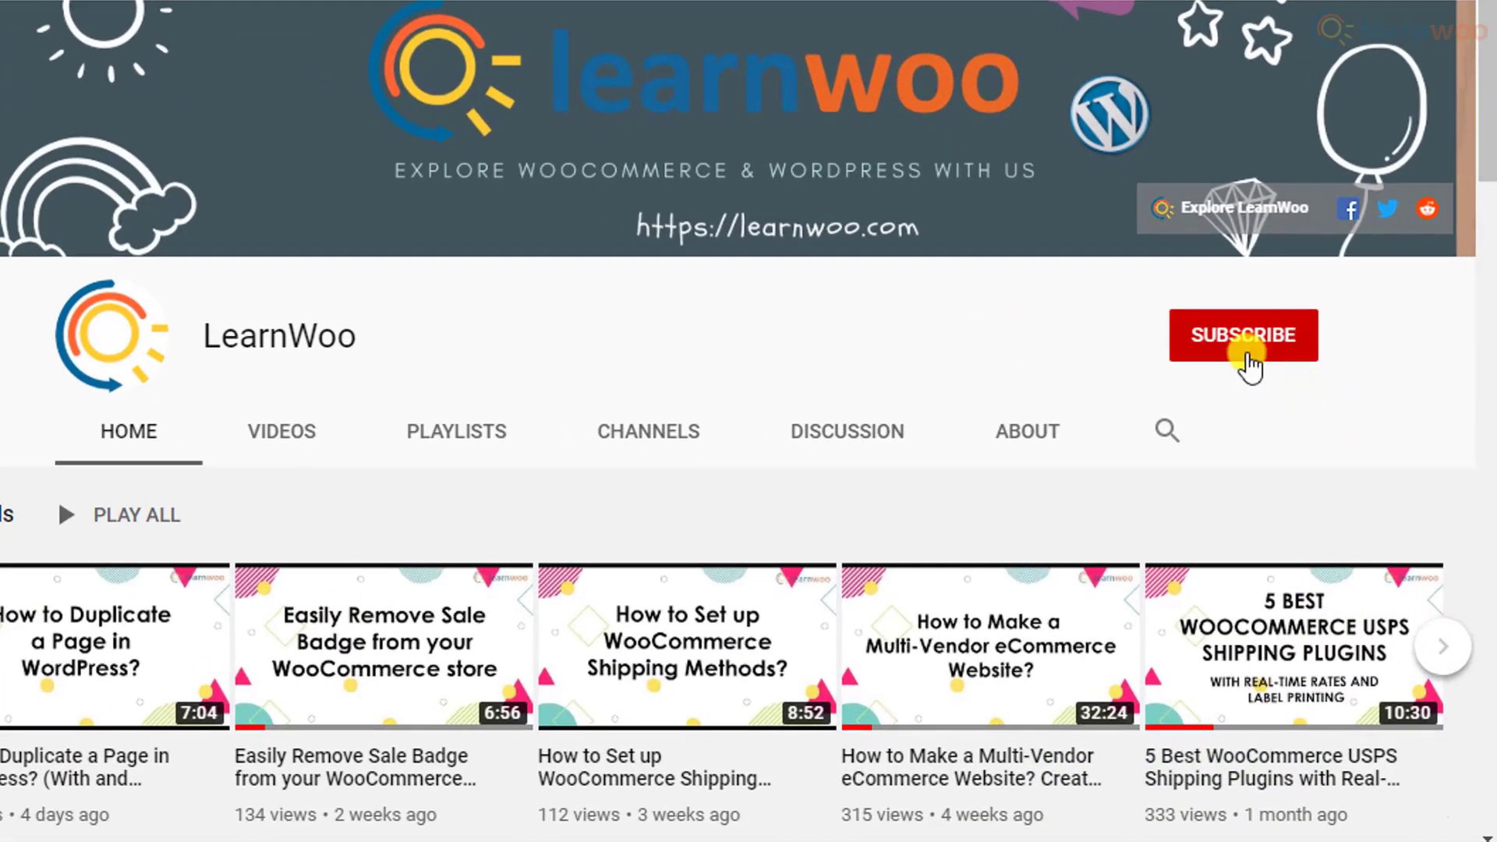
Subscribe to the LearnWoo YouTube channel and turn on notifications for all its uploads.
left_click(1247, 337)
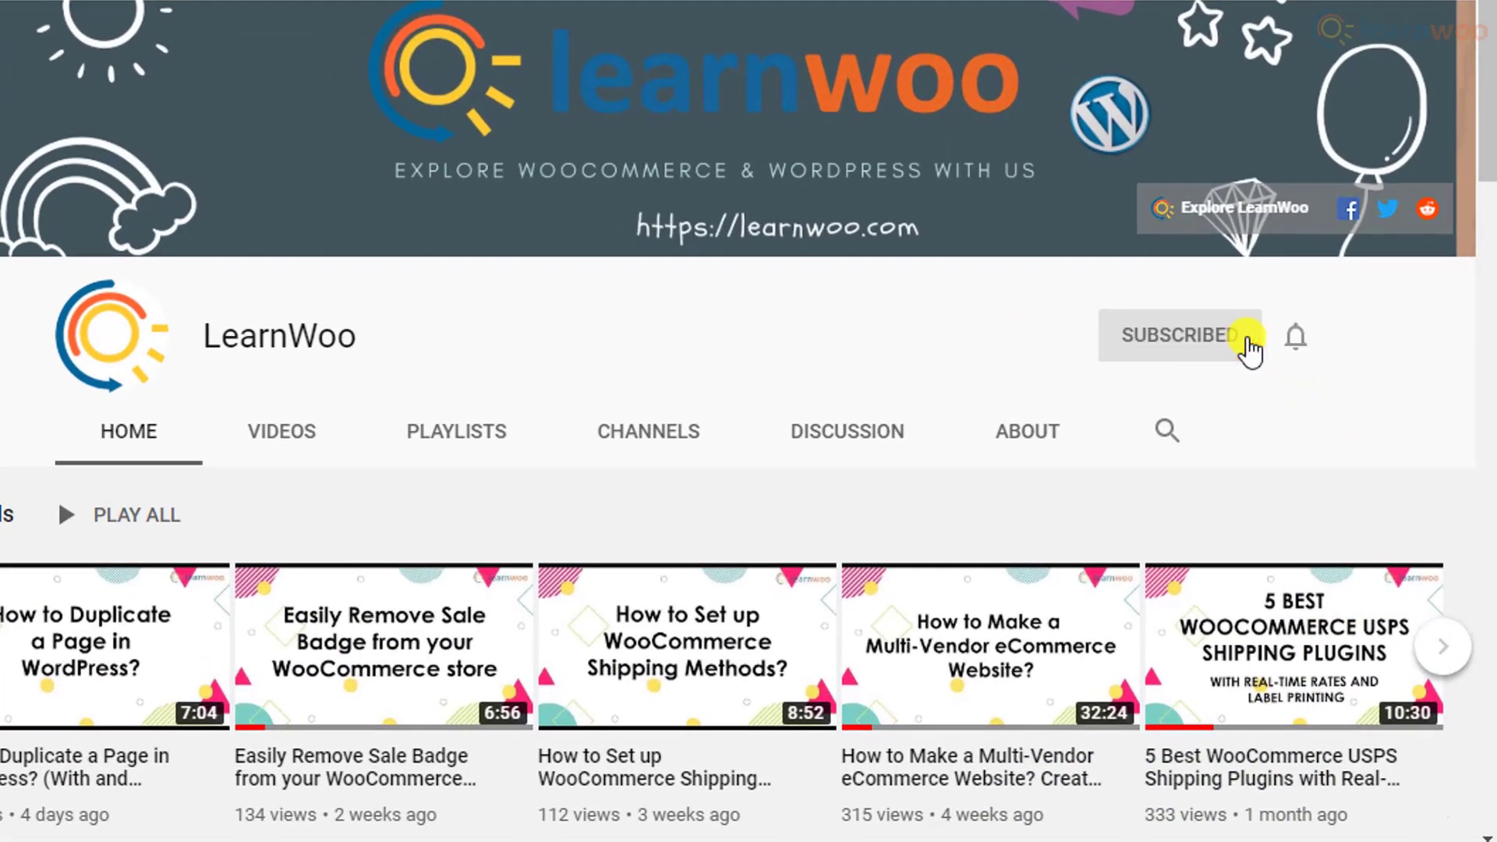
left_click(1293, 339)
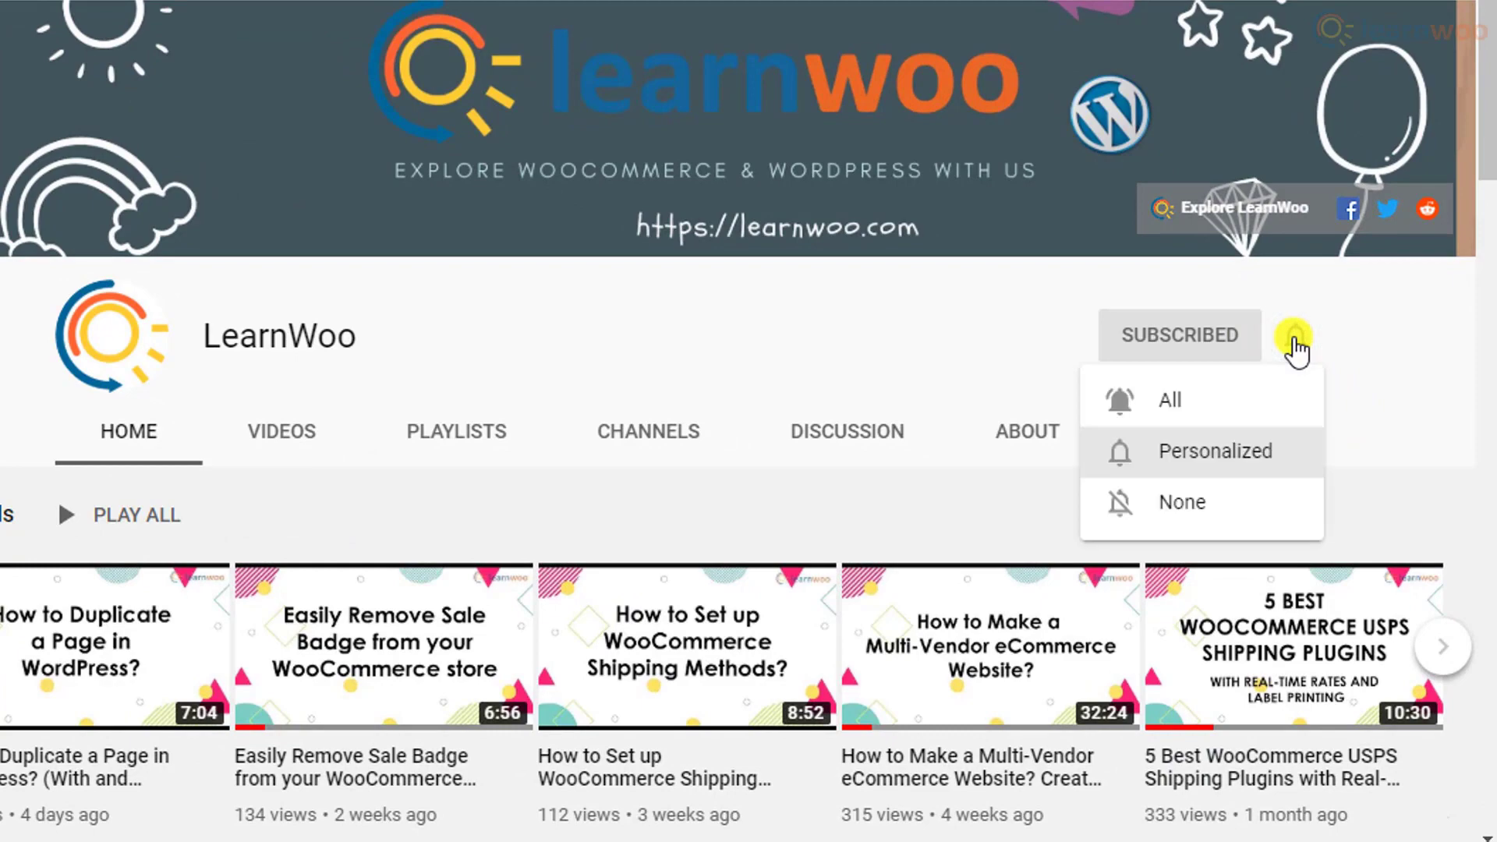
left_click(1278, 399)
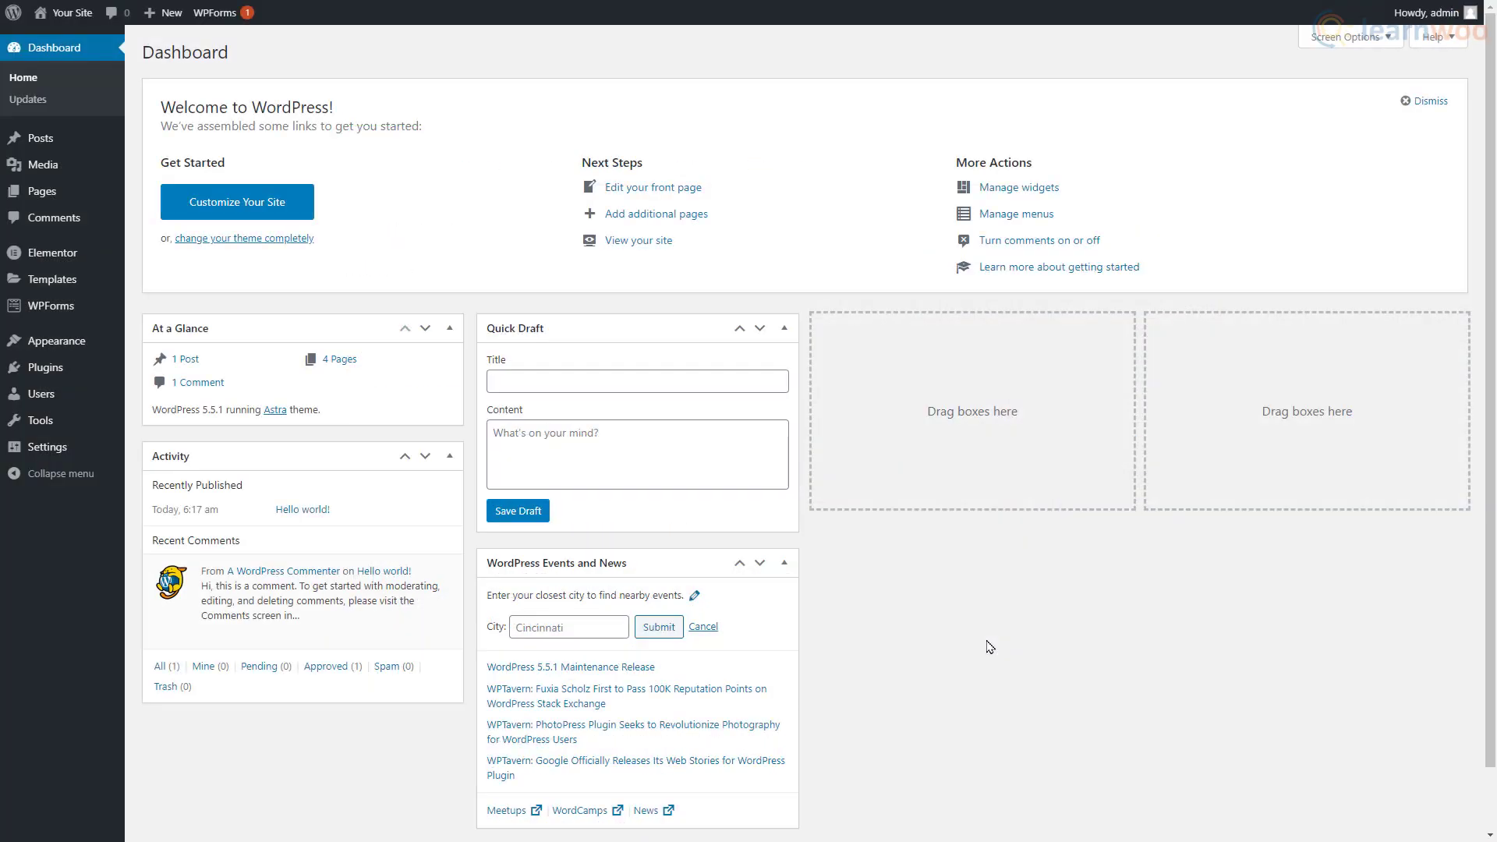
Find Polylang under Plugins > Add New, install it and activate it.
mouse_move(106, 384)
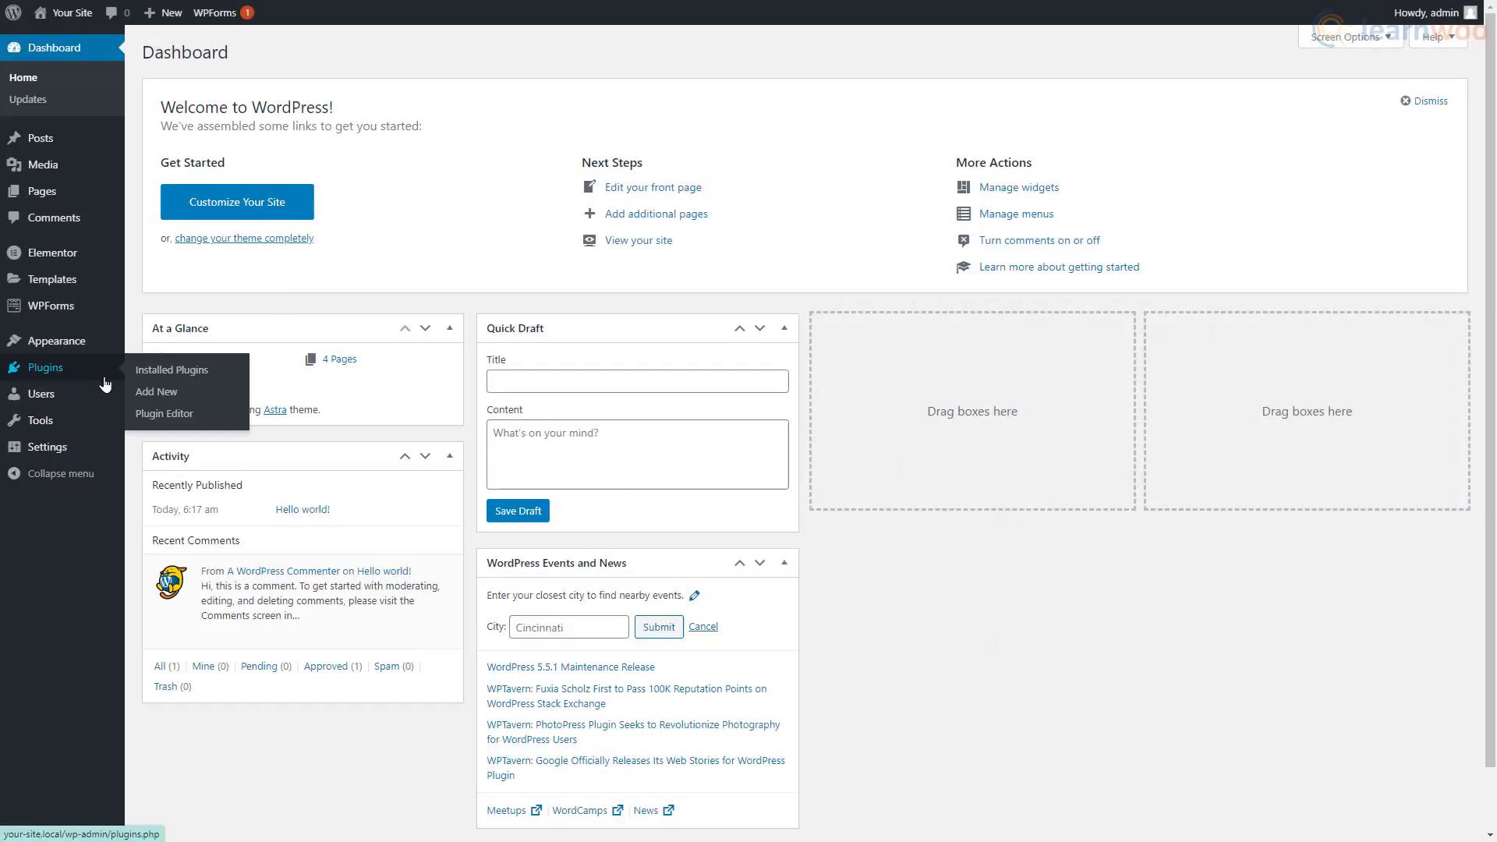
left_click(195, 393)
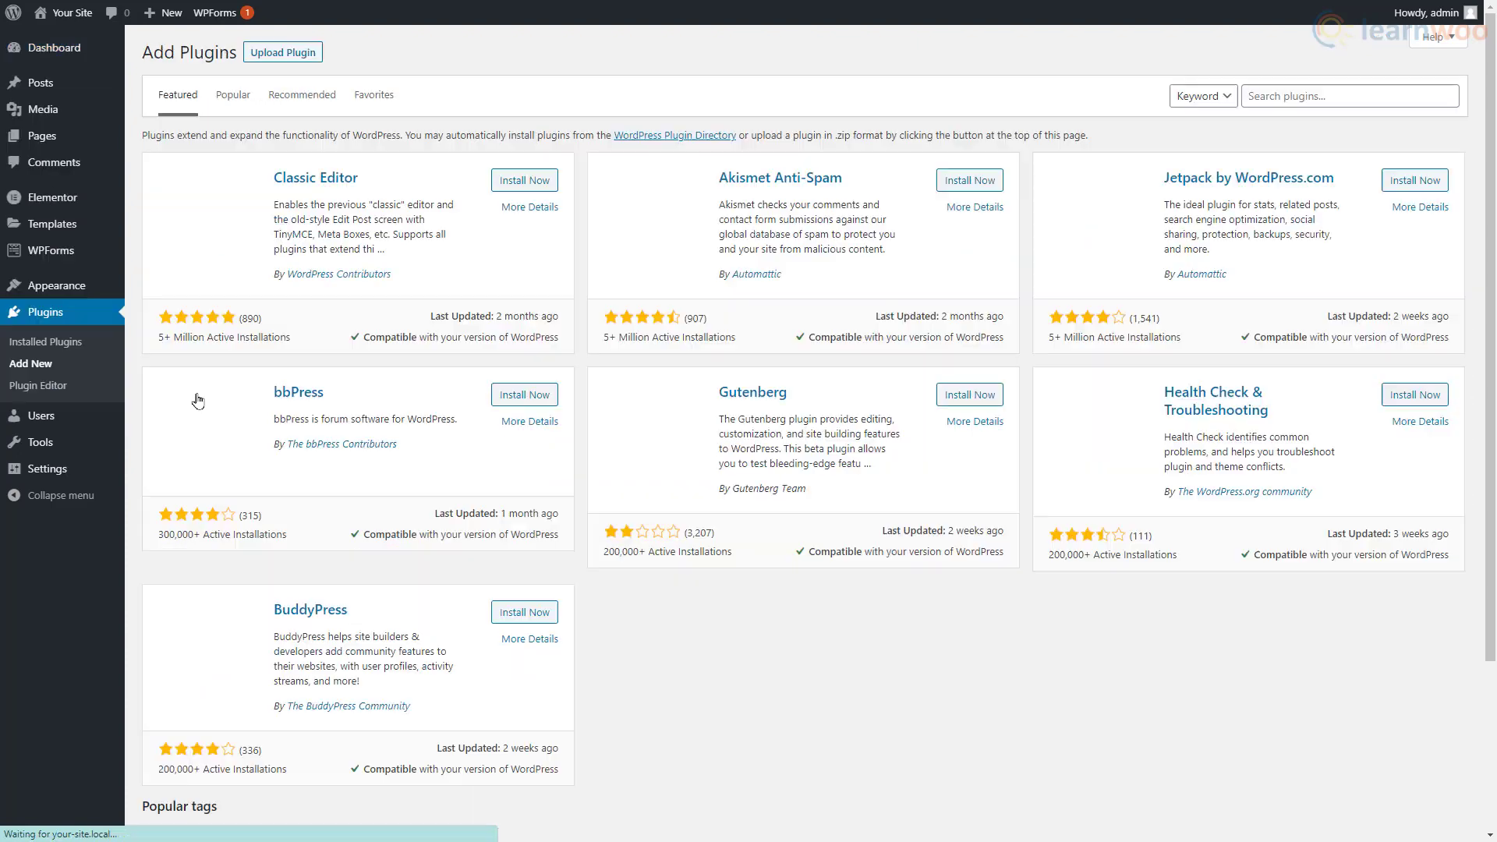
left_click(1262, 96)
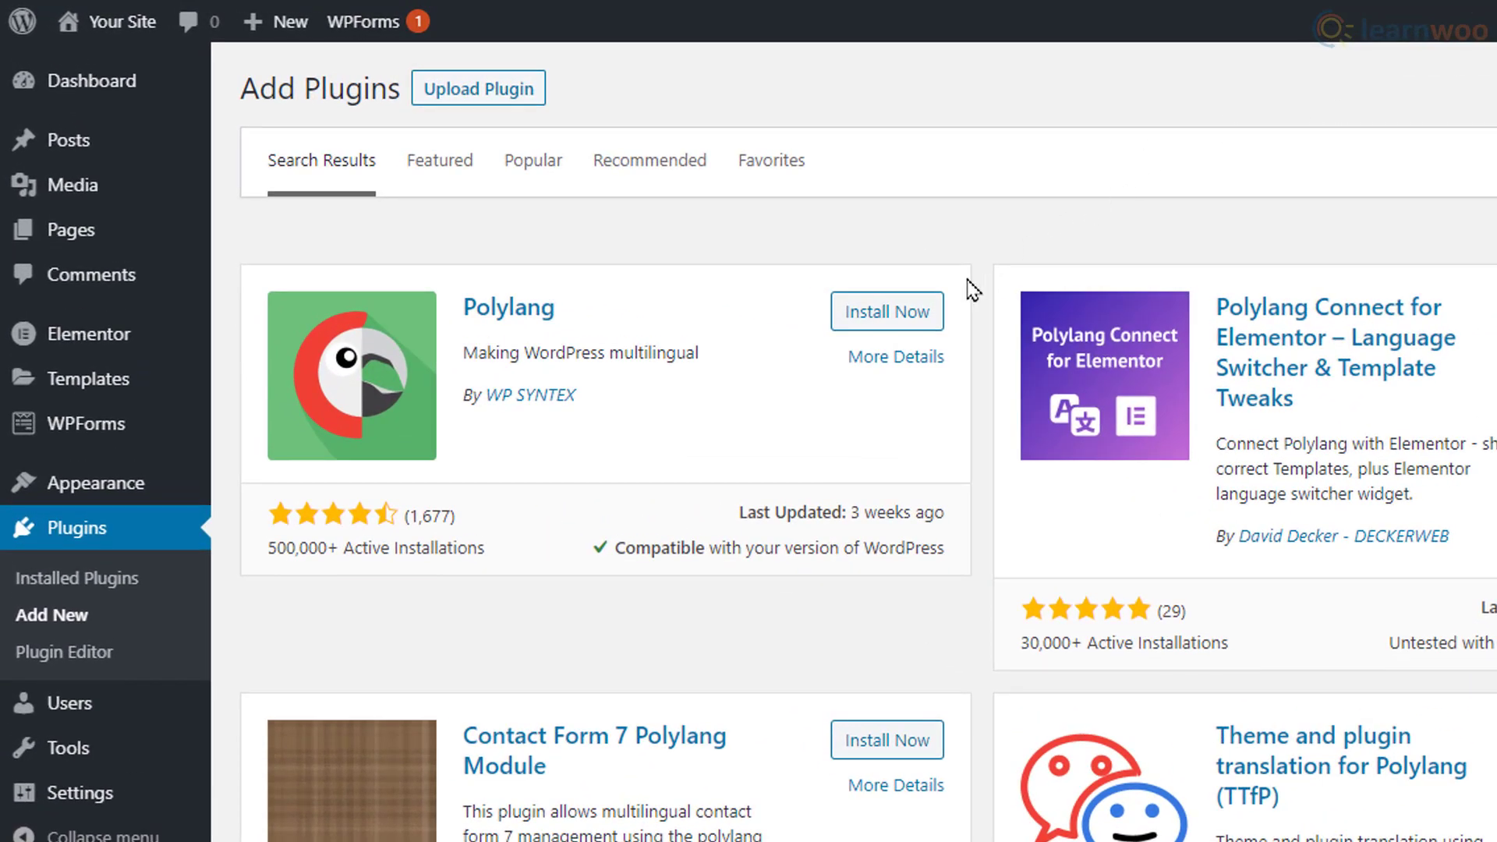
left_click(919, 329)
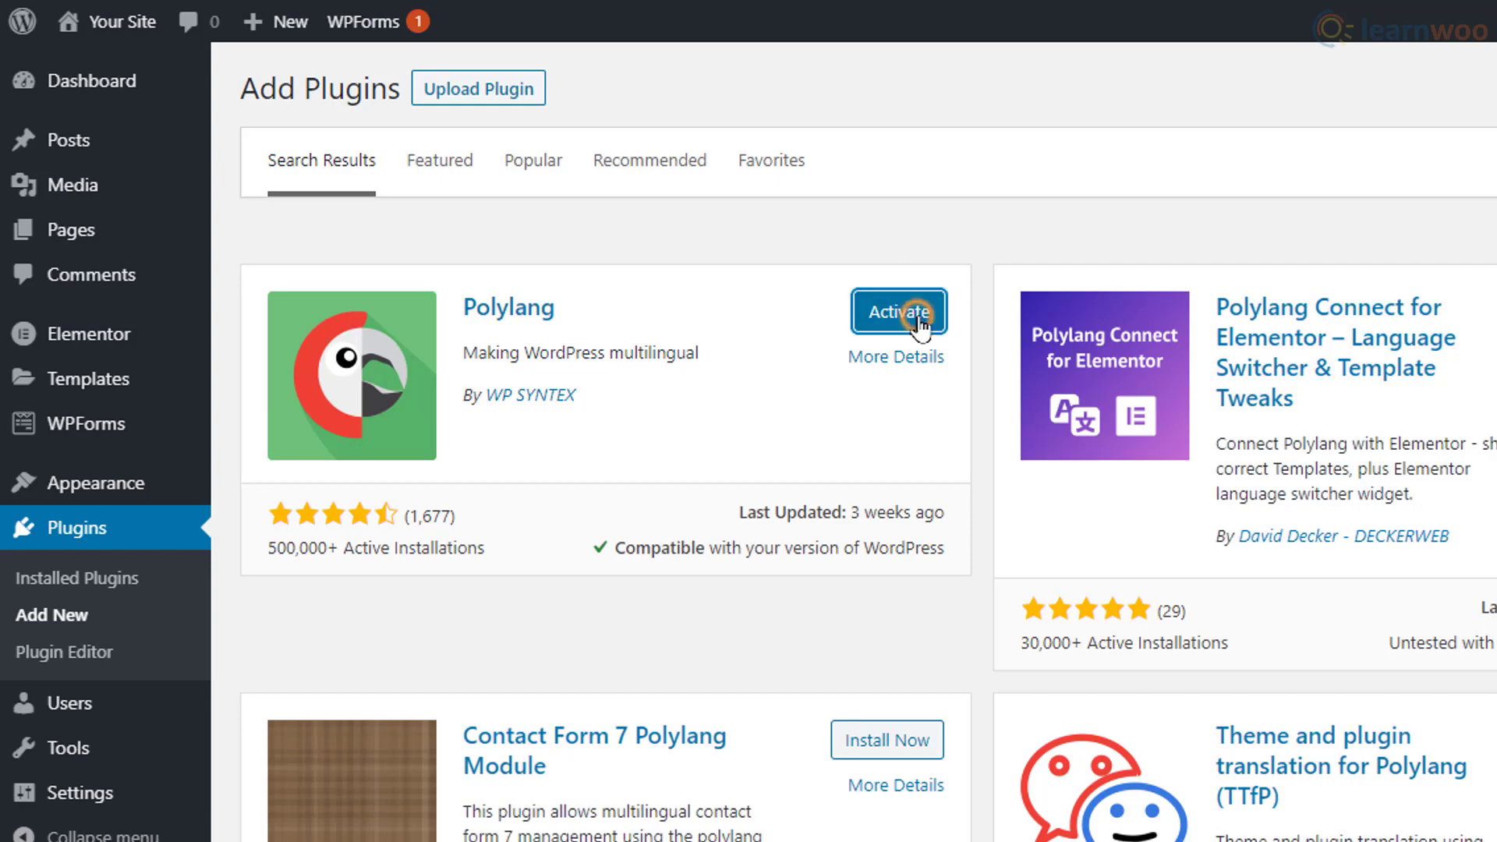
left_click(920, 326)
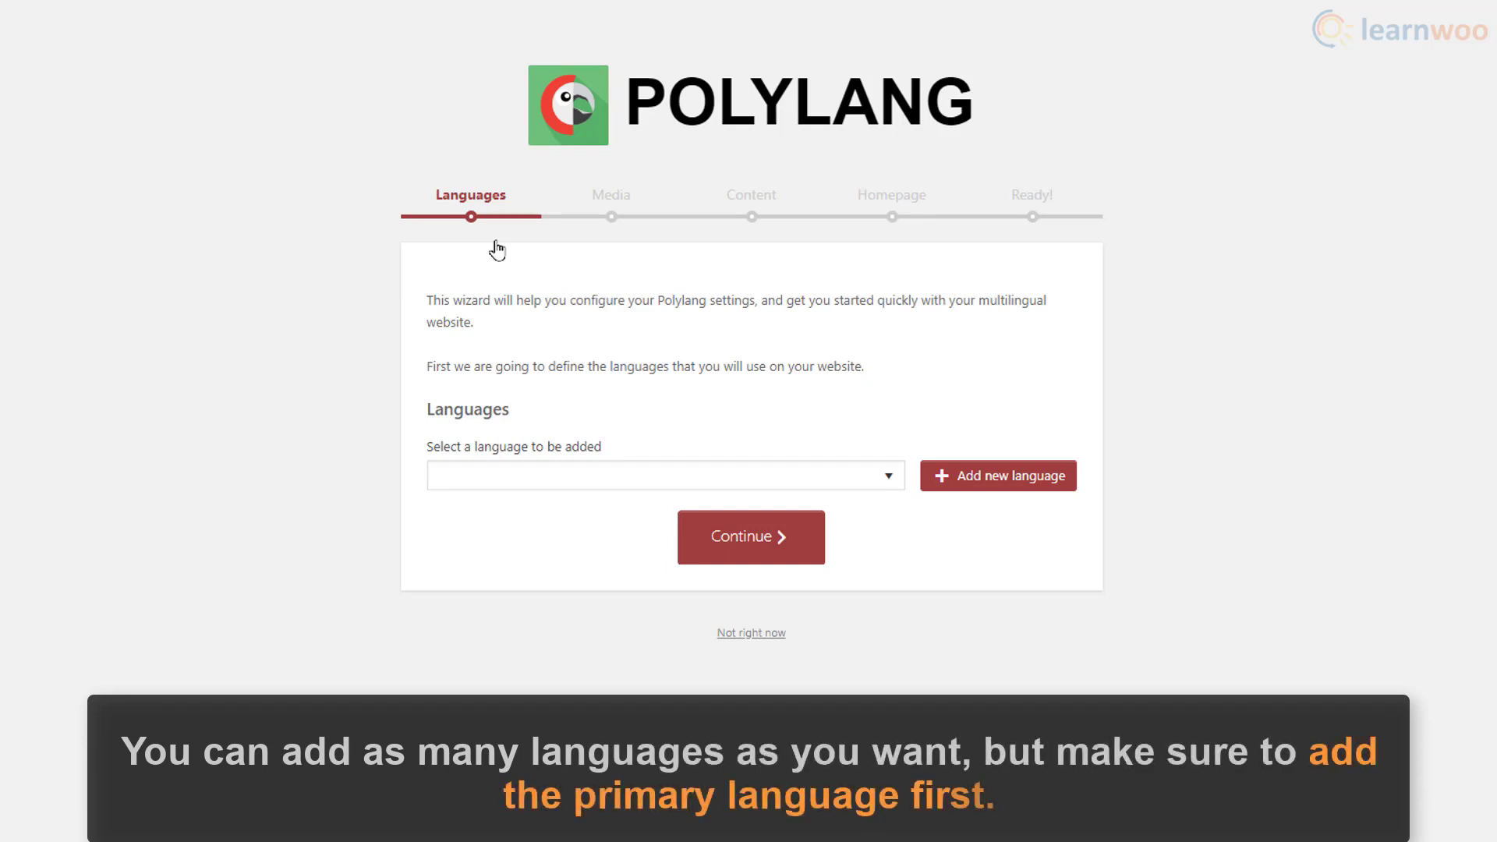
Add English - en_US and Español - es_ES as the site's languages in the Polylang wizard.
left_click(848, 482)
key("e")
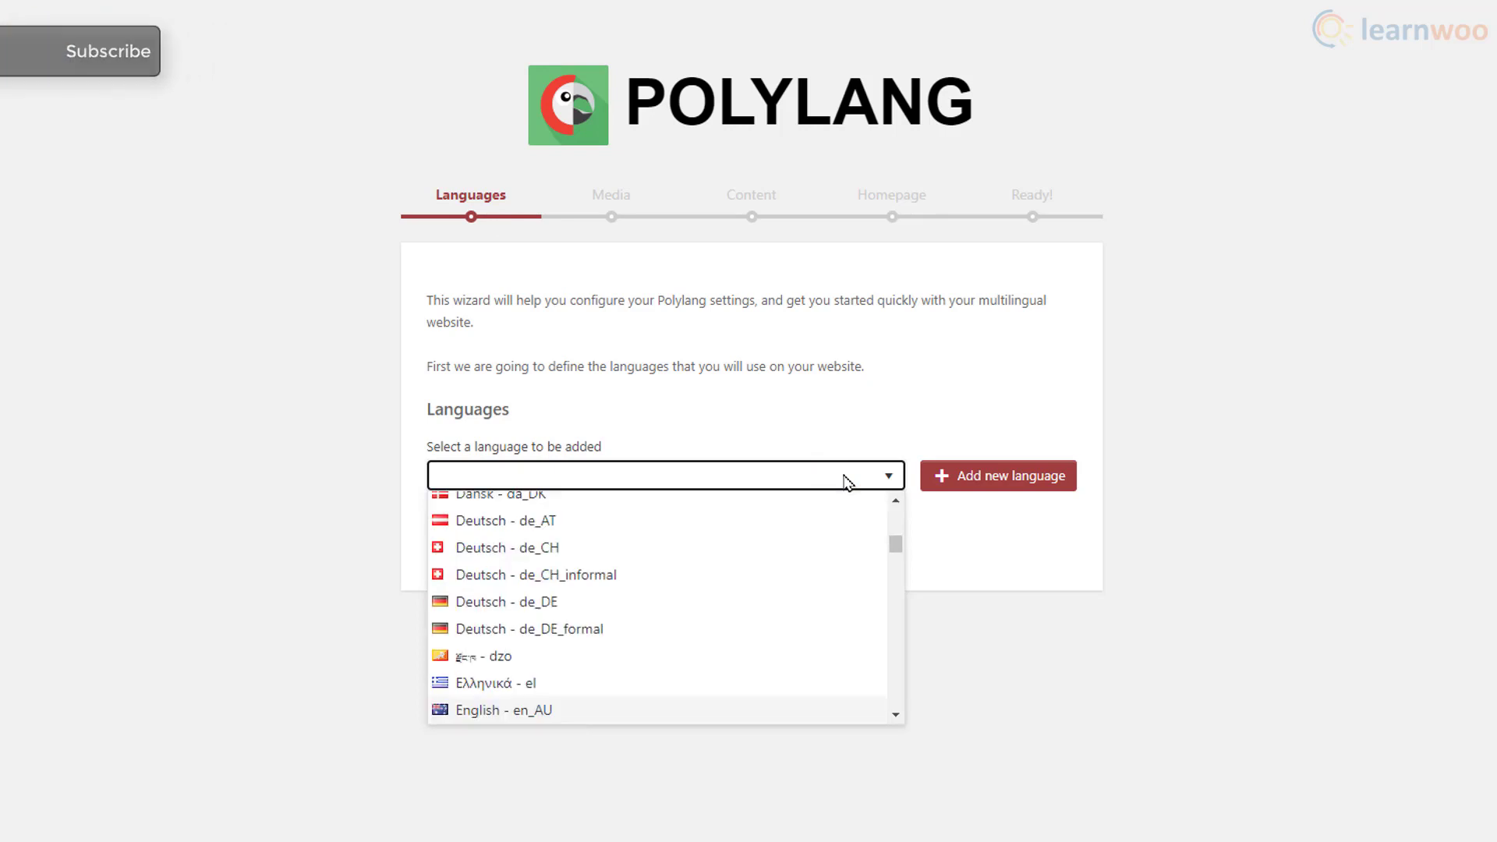
scroll(742, 589, "down", 4)
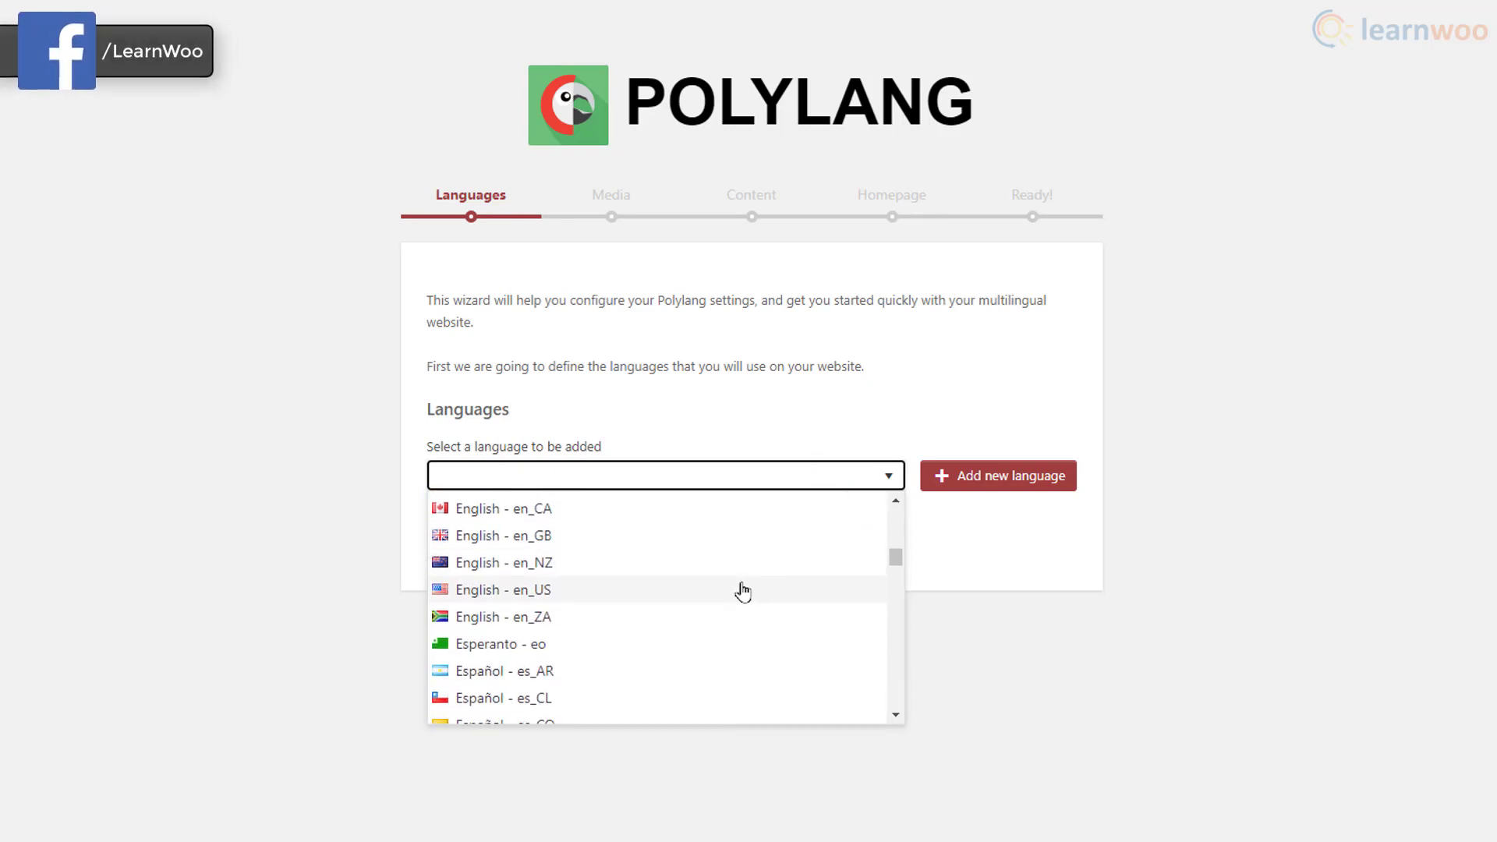
left_click(742, 589)
left_click(991, 482)
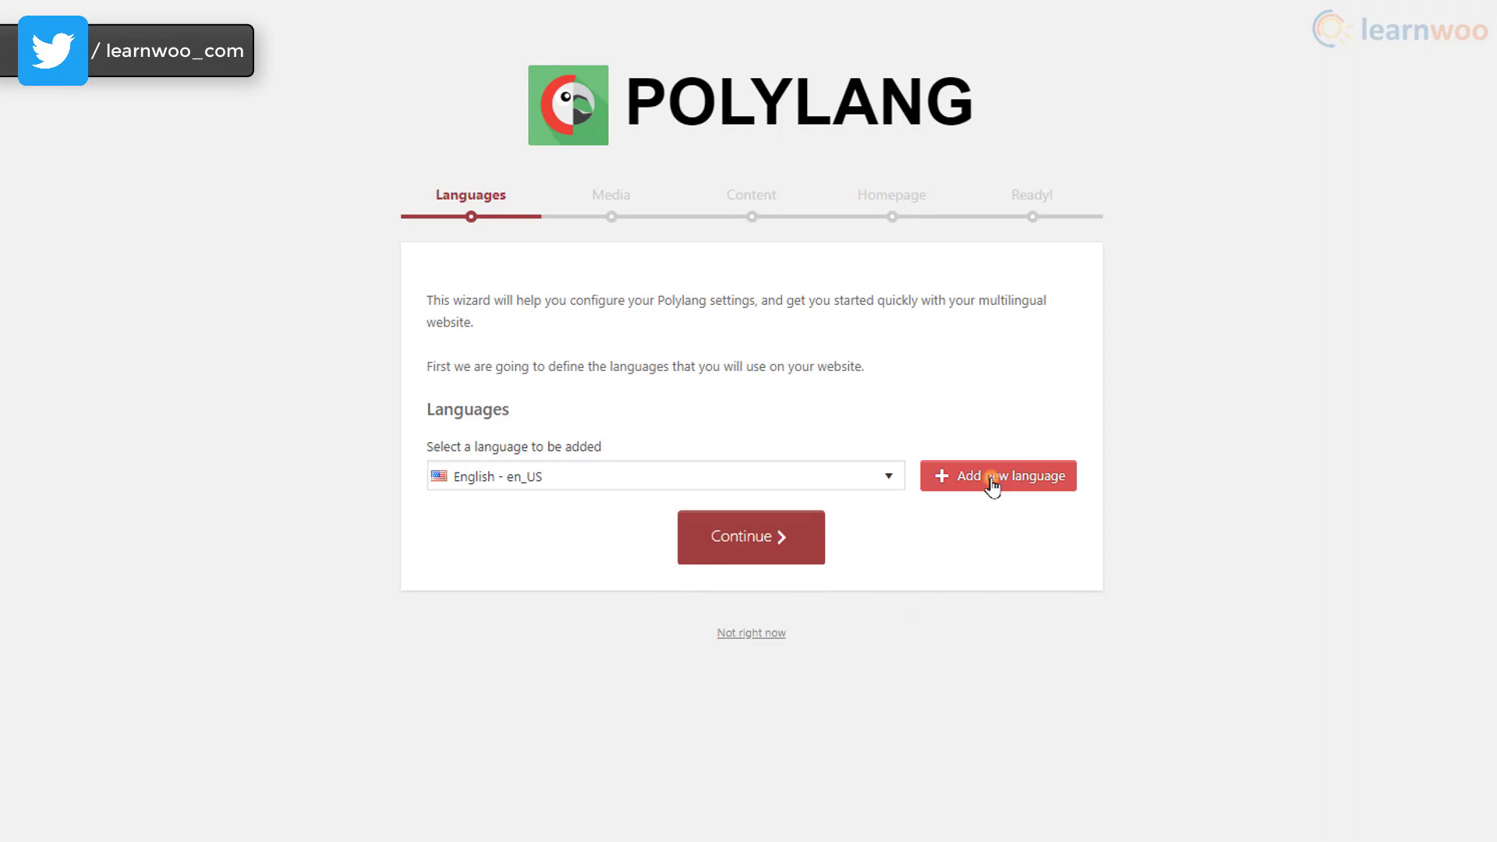
left_click(889, 477)
scroll(831, 541, "down", 3)
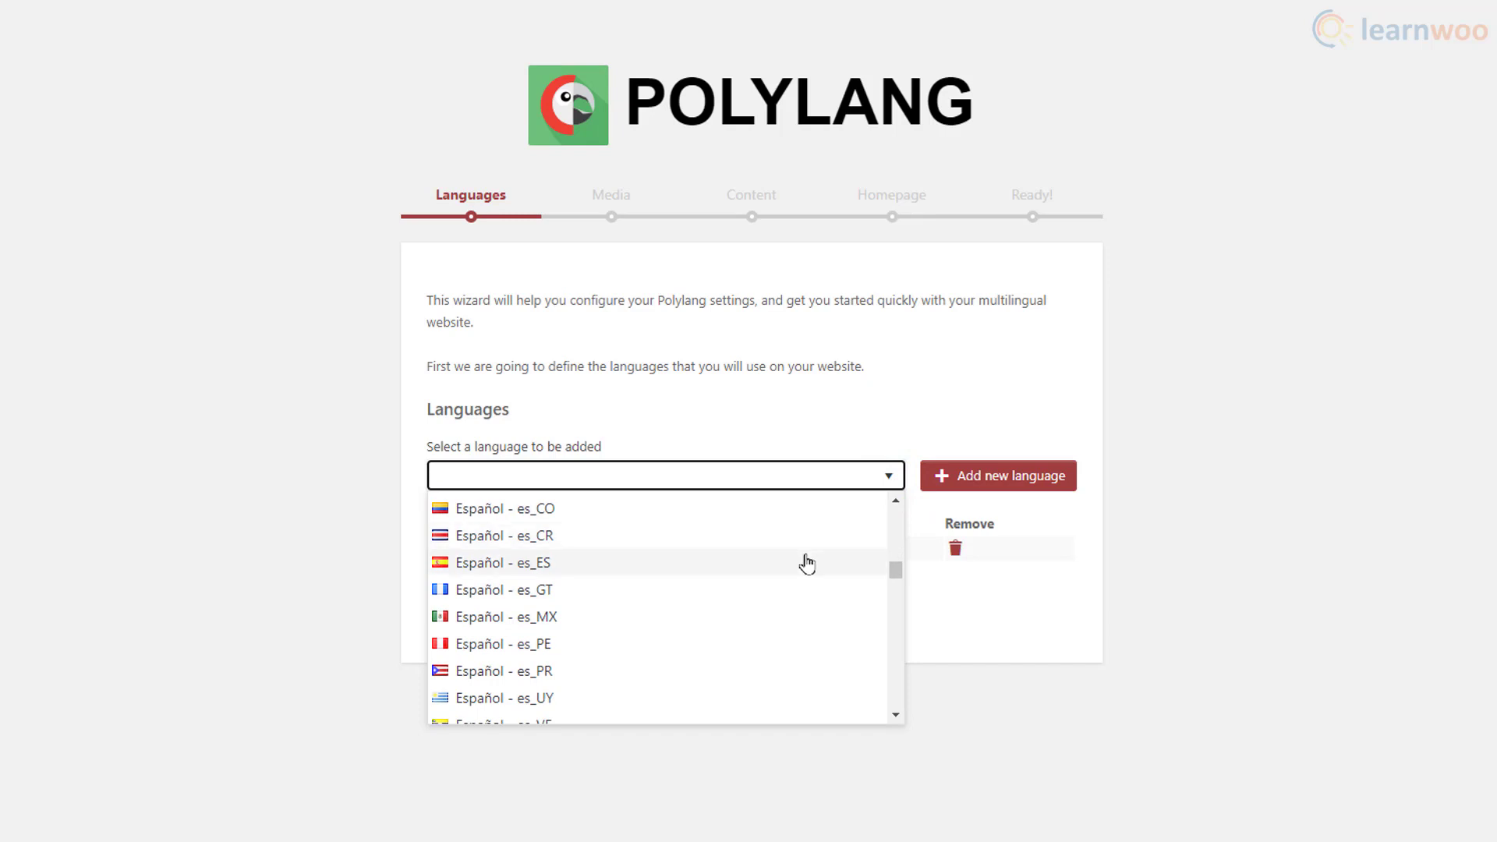
left_click(803, 561)
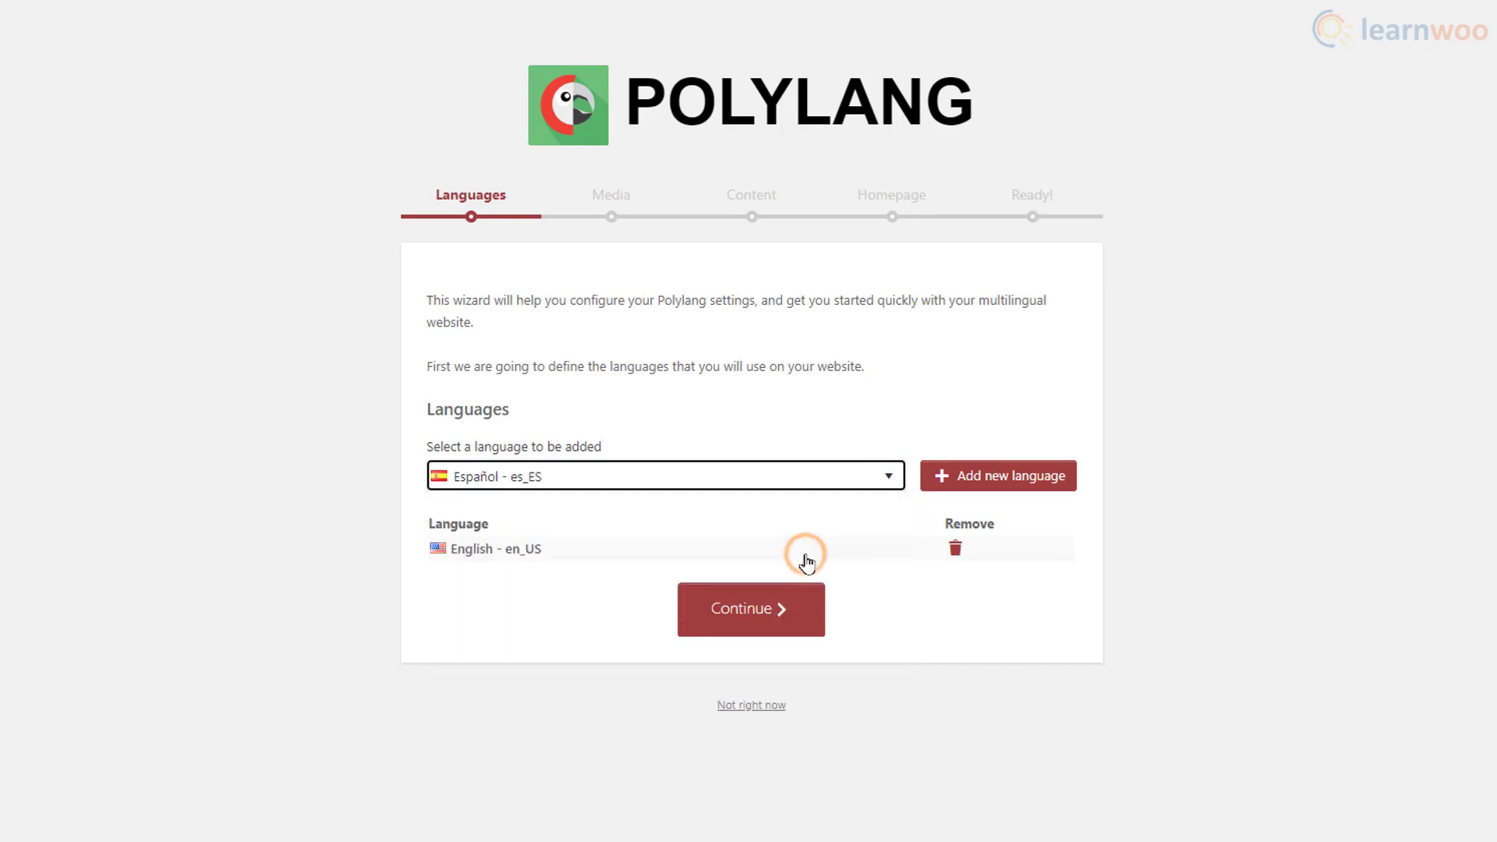
left_click(1006, 485)
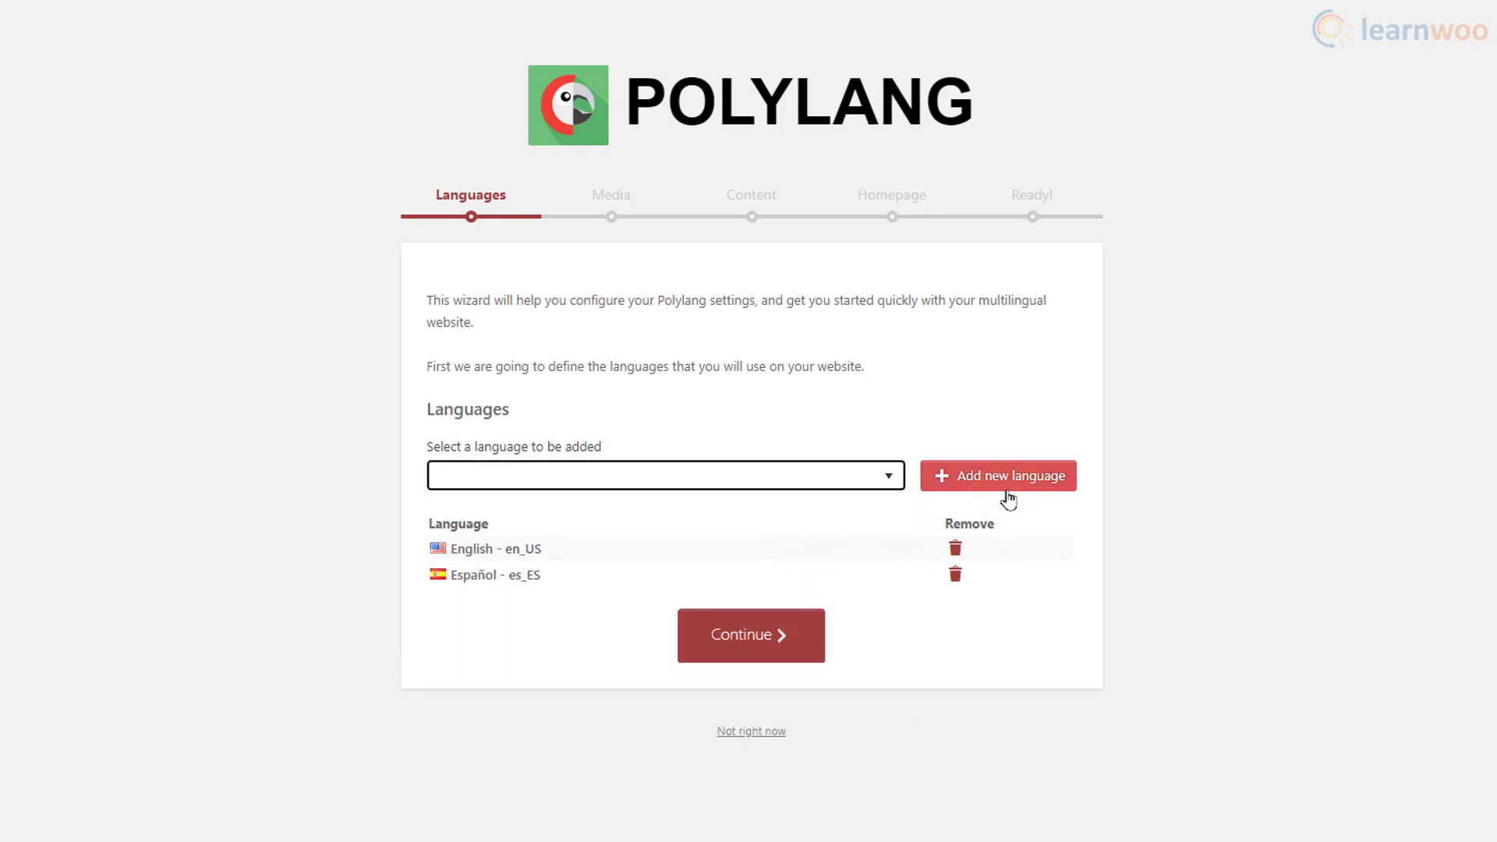
Keep media translation on, assign English - en_US to existing content, and finish the wizard.
left_click(741, 657)
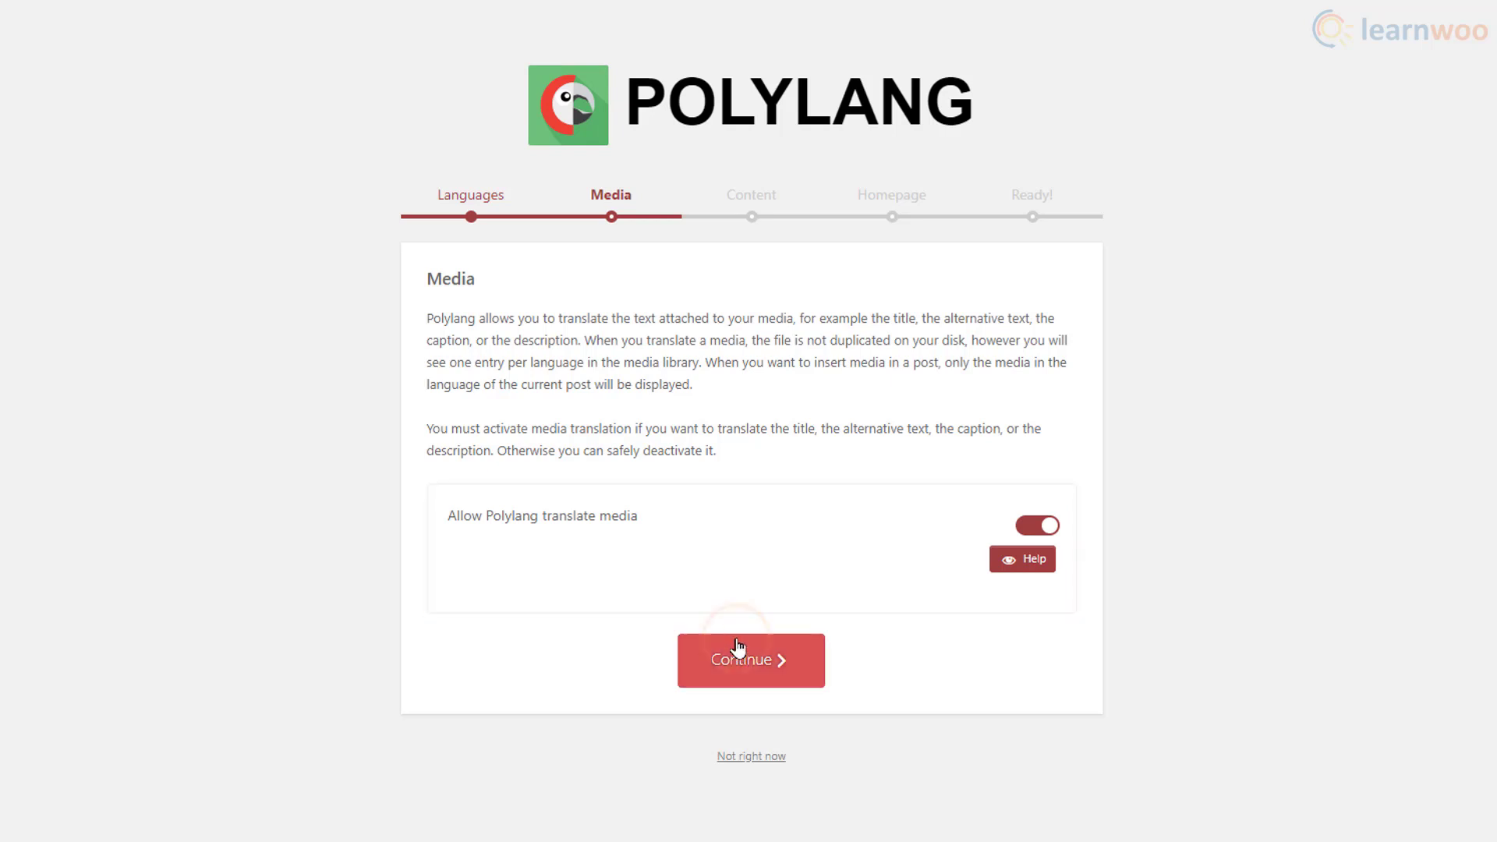
left_click(736, 648)
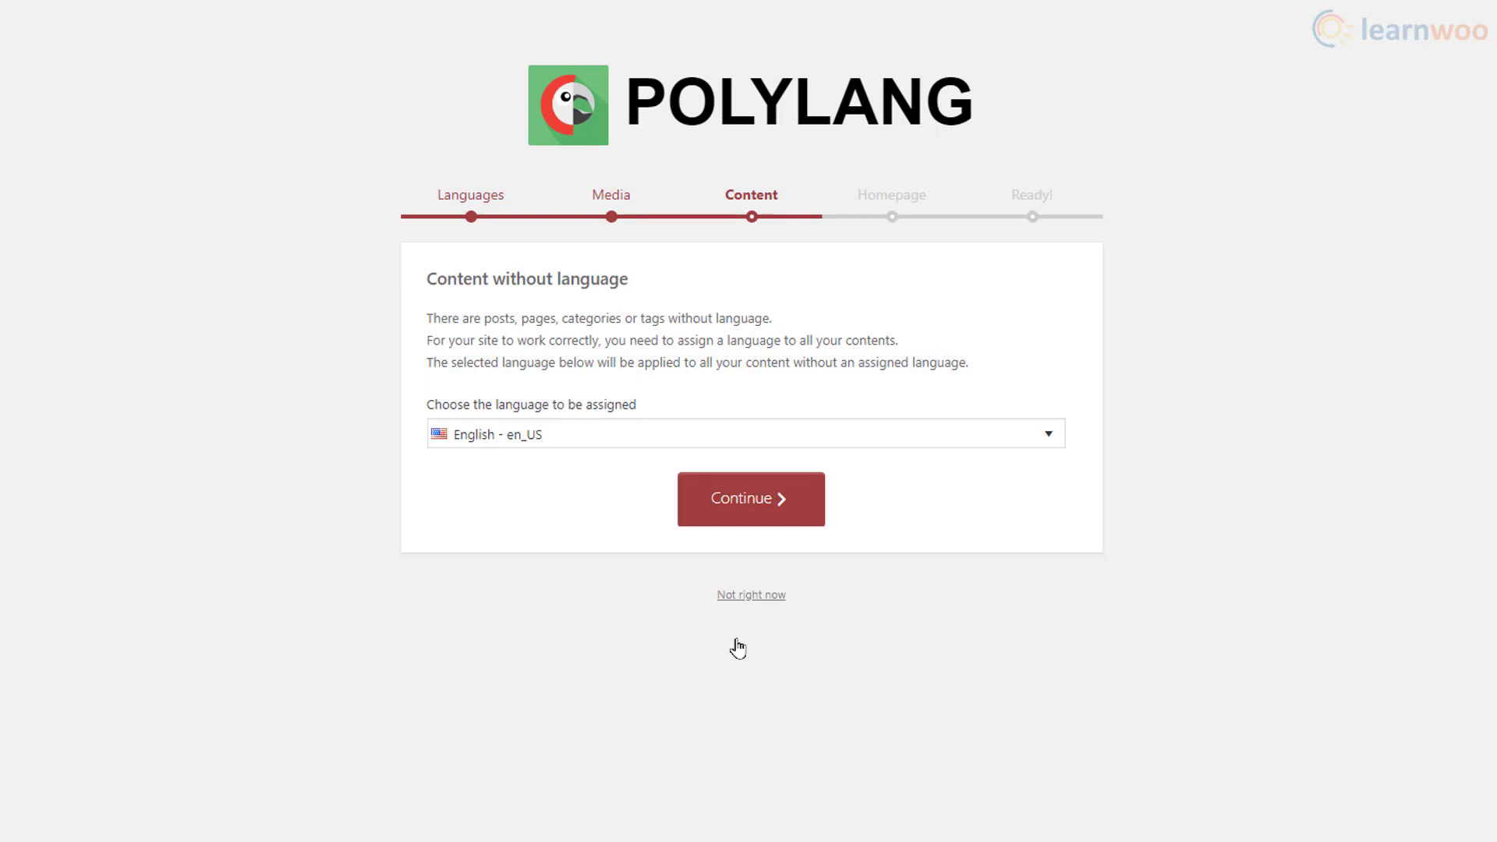
left_click(988, 441)
left_click(973, 465)
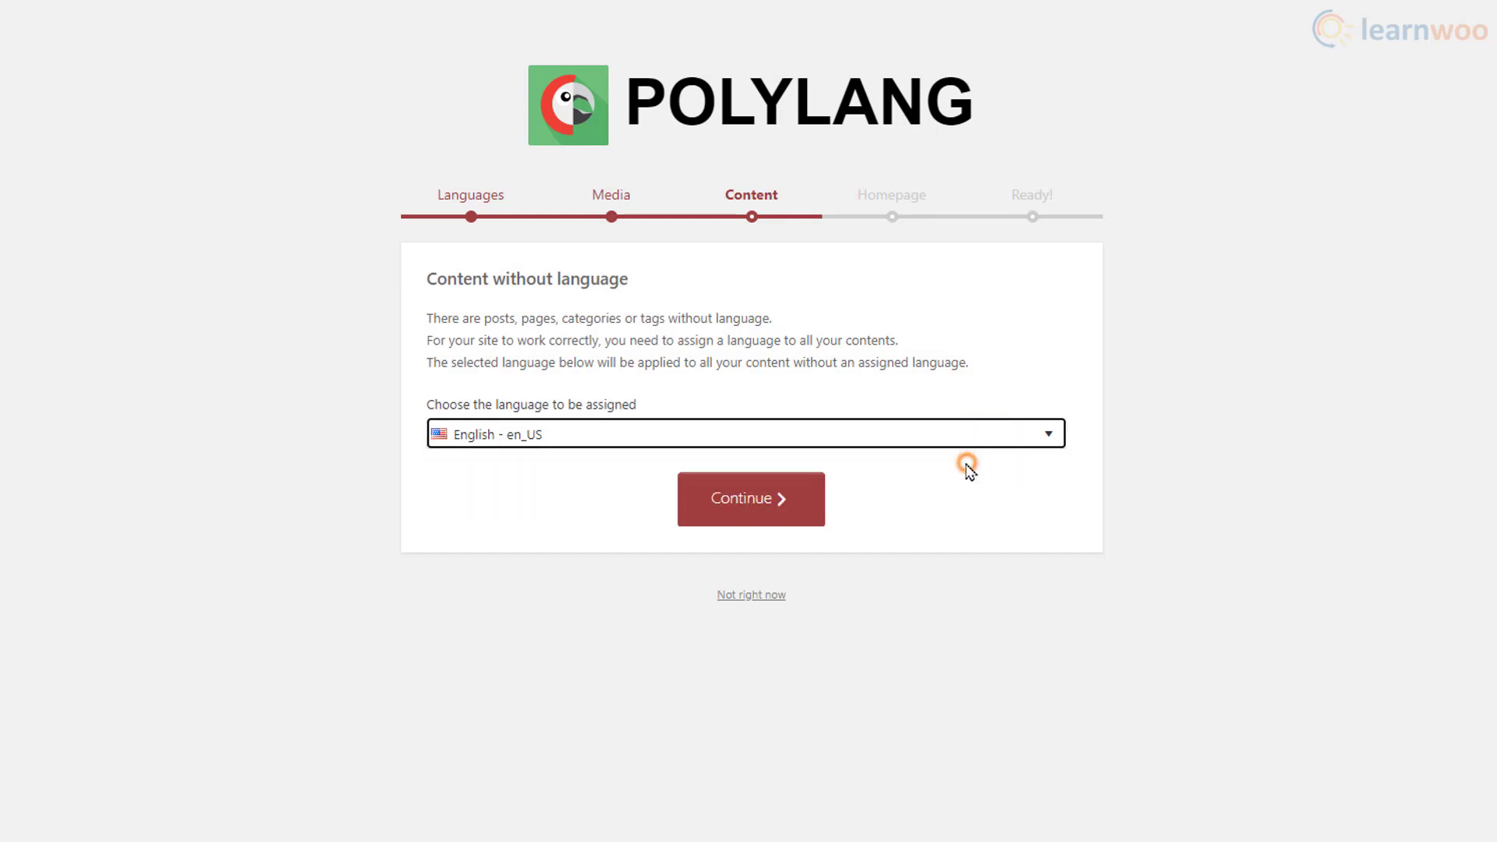
left_click(767, 526)
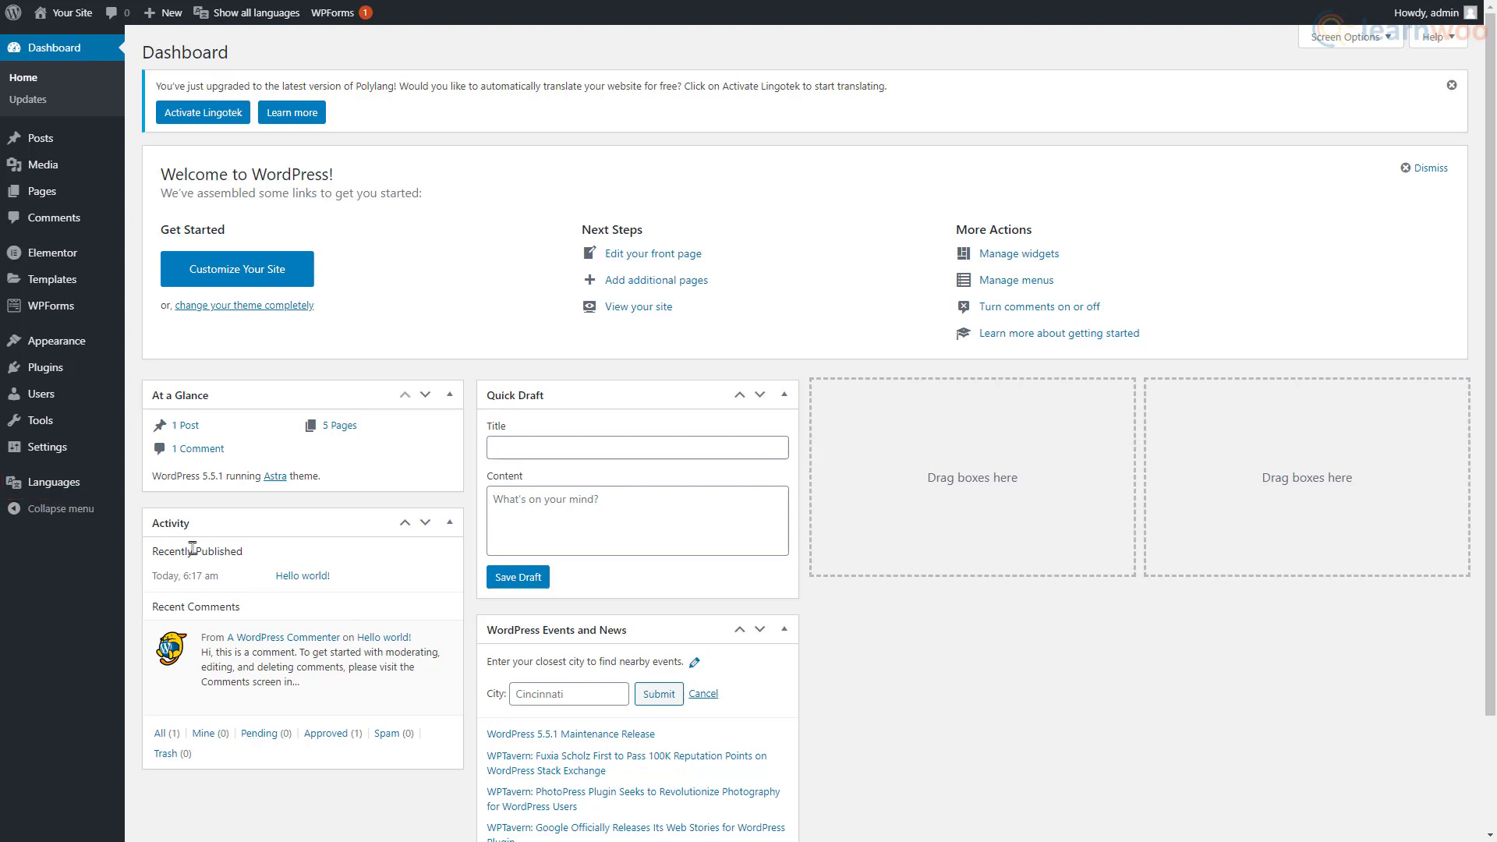
Save Spanish string translations 'Tú sitio' for the site title and 'Su sitio web de WordPress' for the tagline.
mouse_move(93, 484)
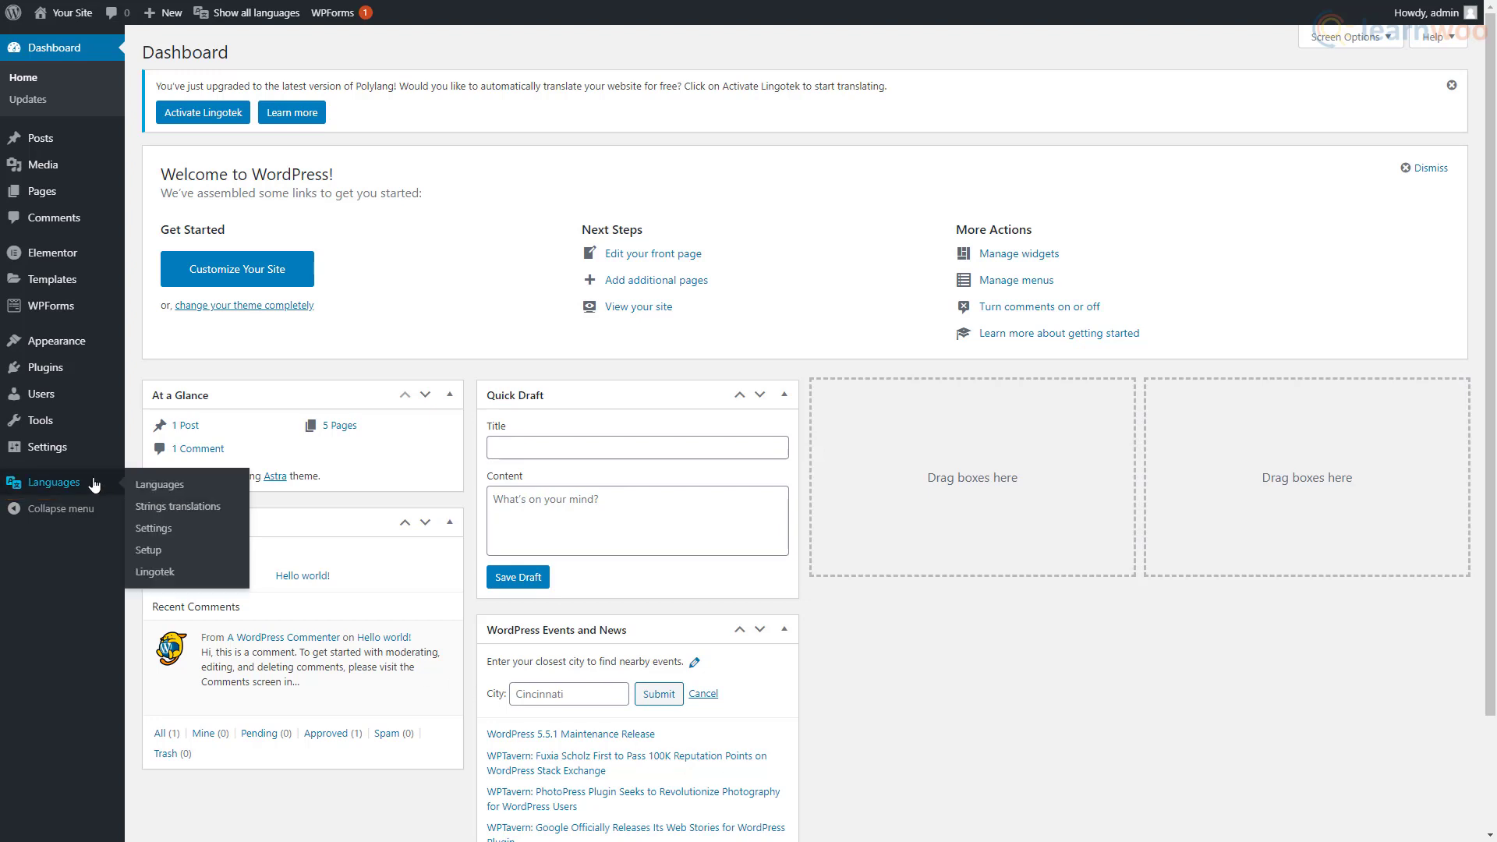
left_click(245, 513)
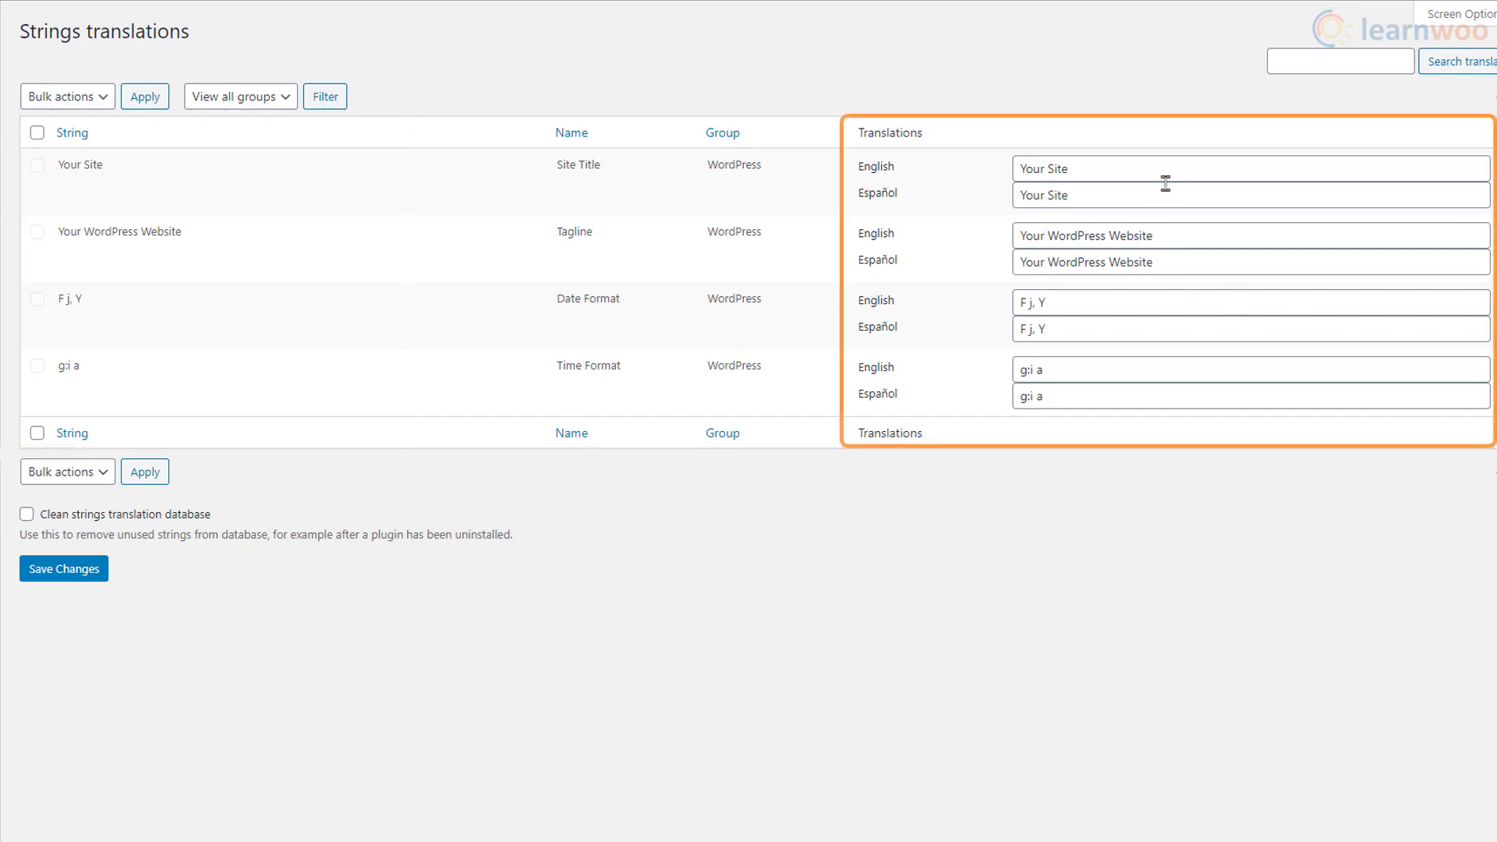
left_click_drag(1121, 194, 1007, 204)
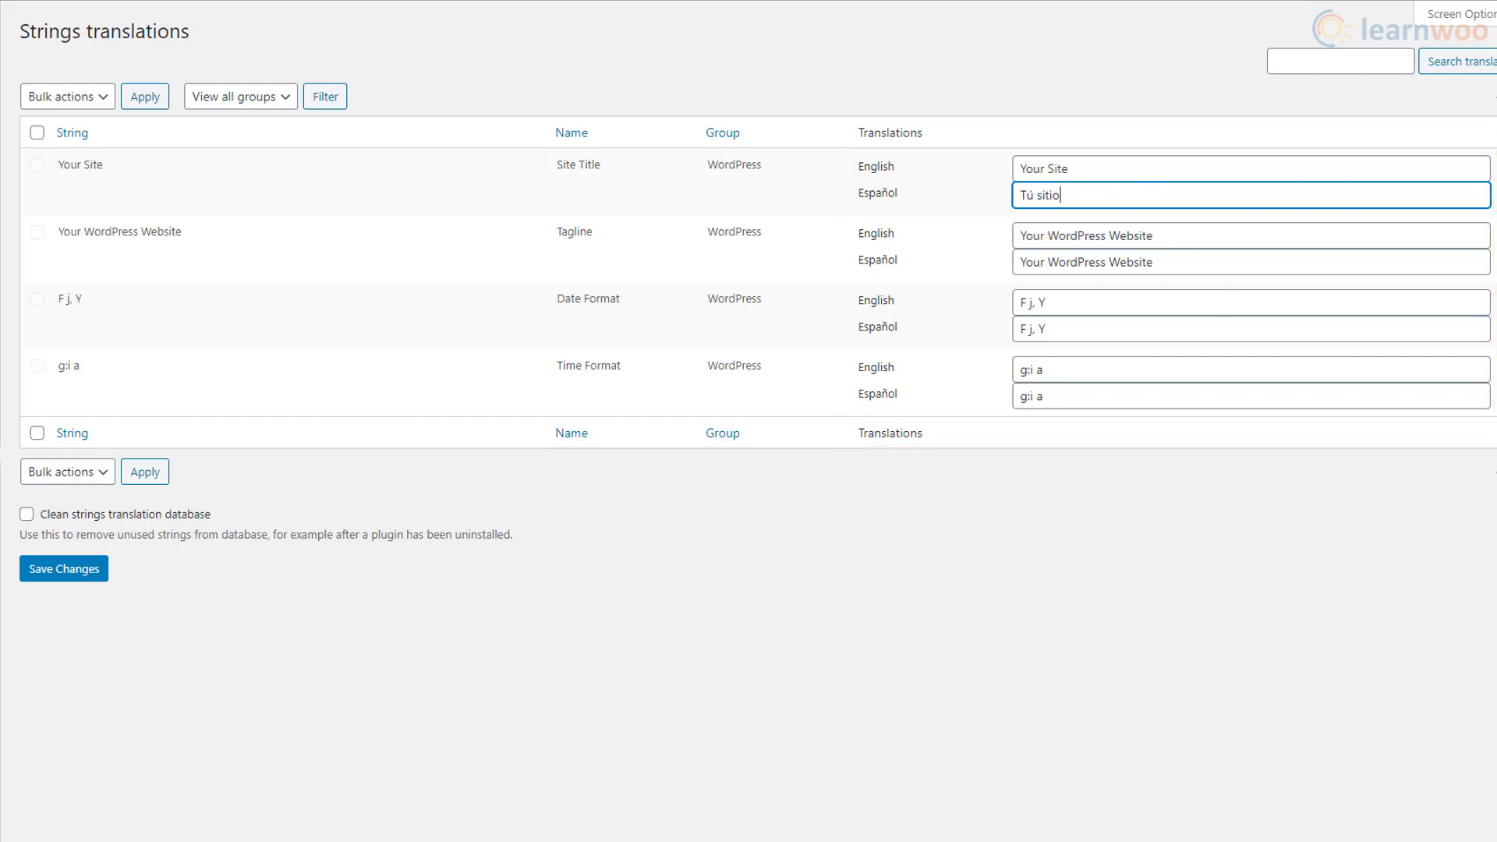
left_click(1300, 534)
double_click(1167, 267)
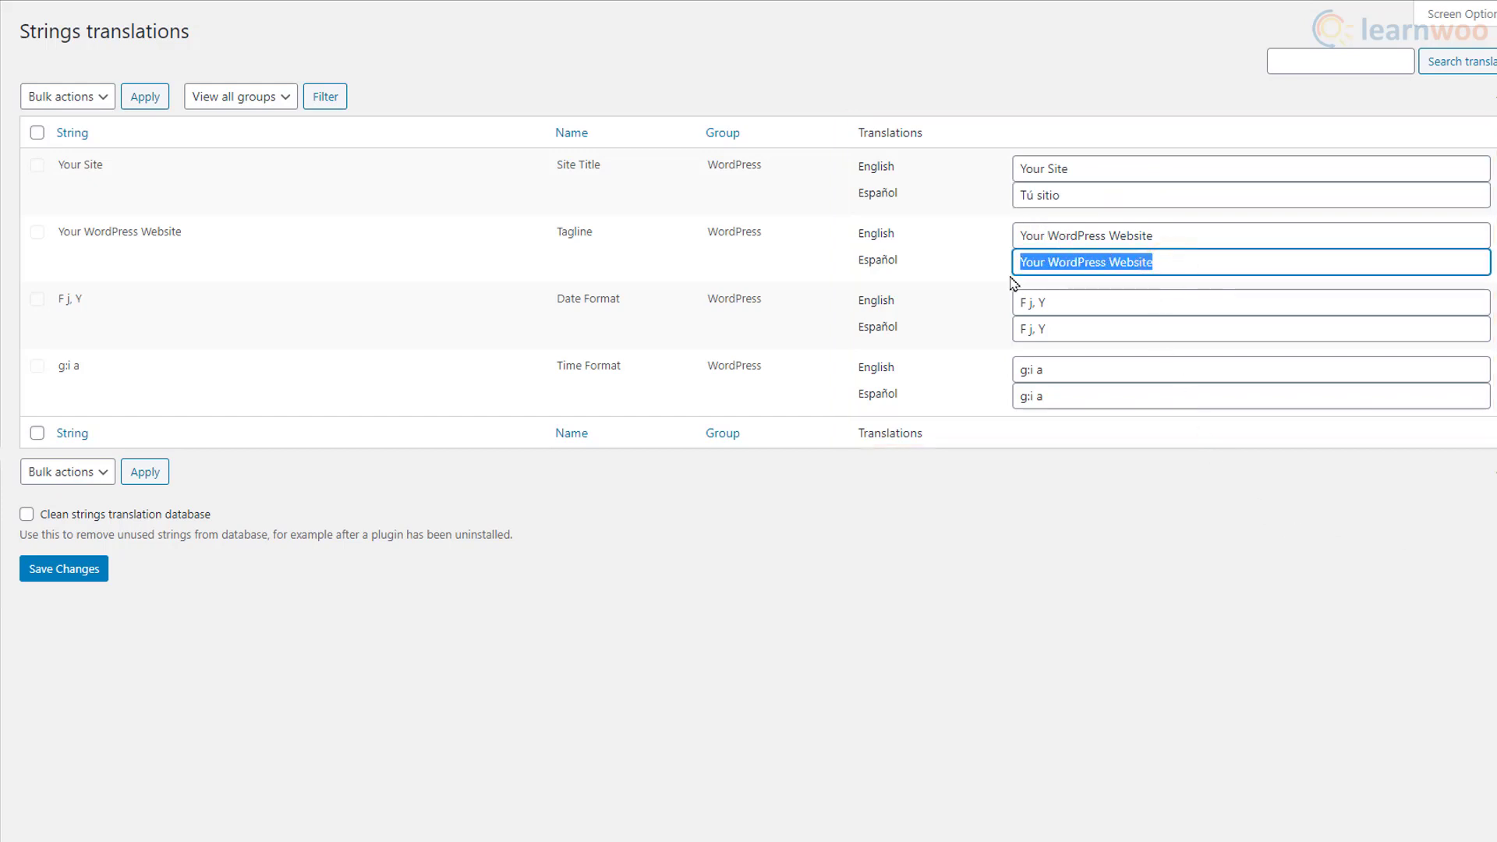
type("Su sitio web de WordPress")
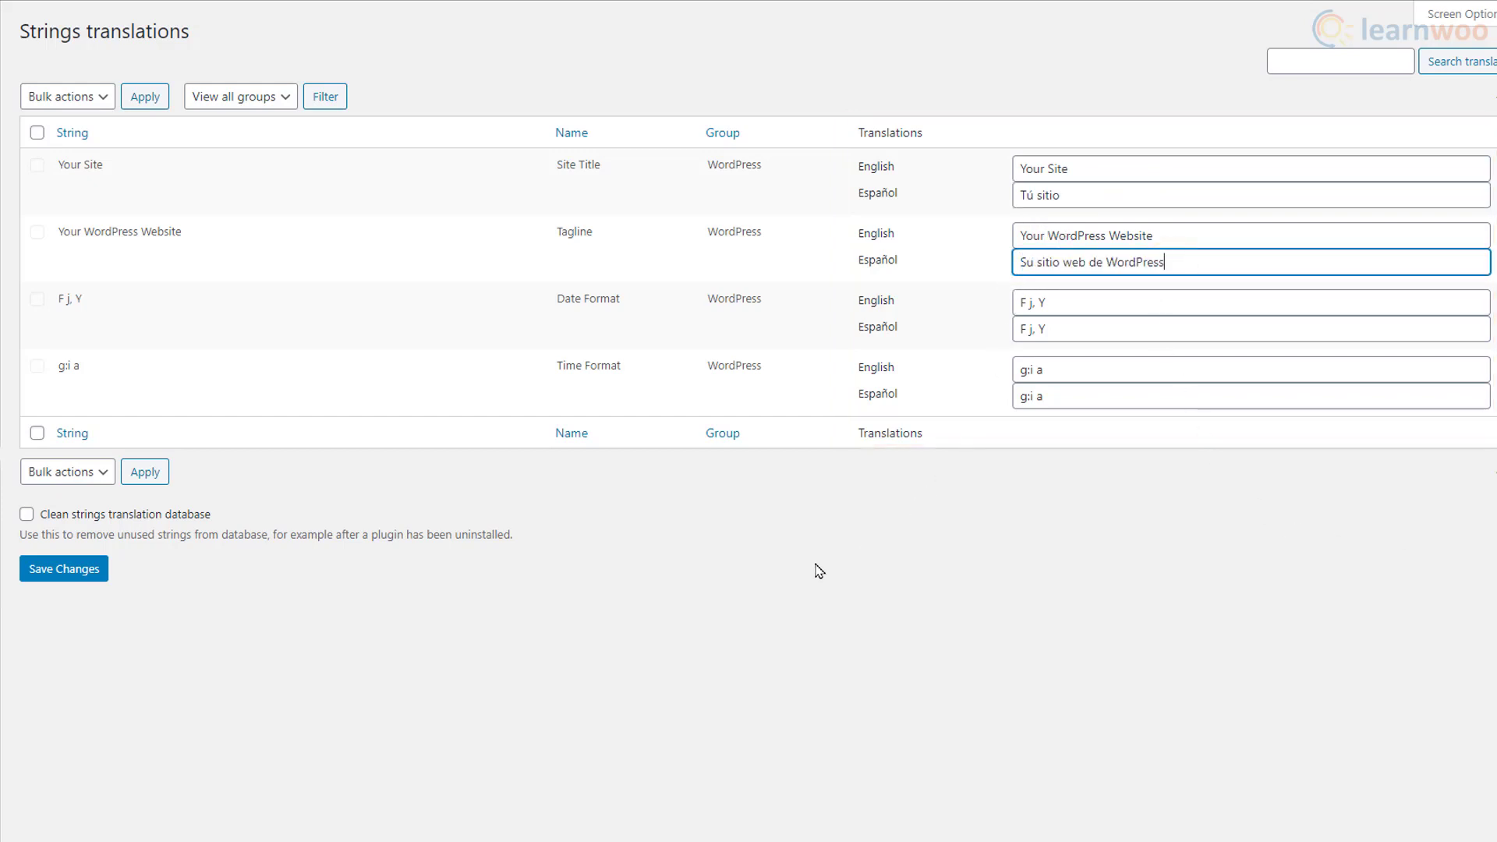
left_click(76, 578)
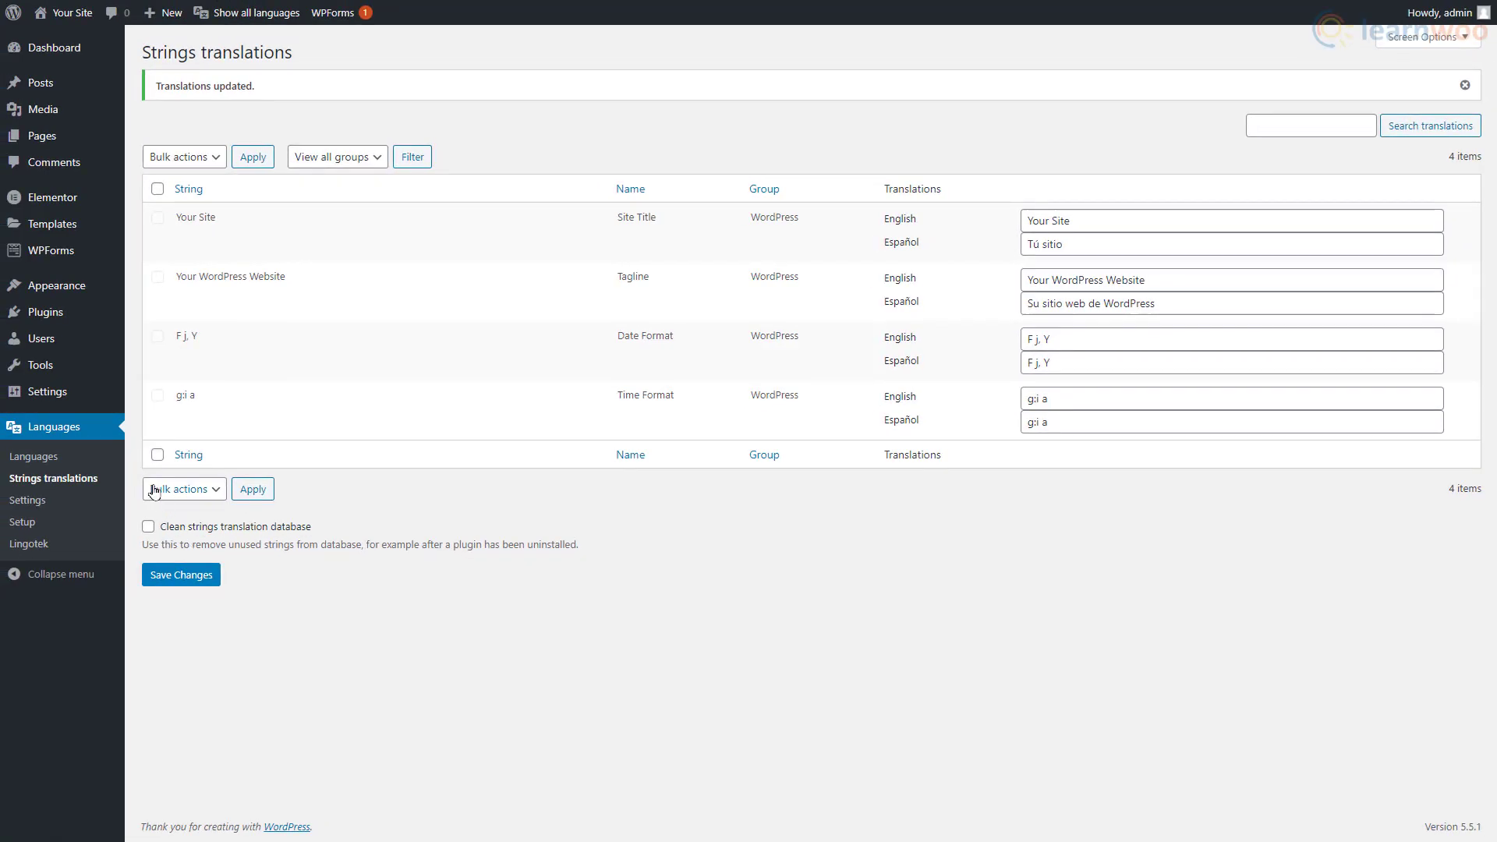
left_click(66, 148)
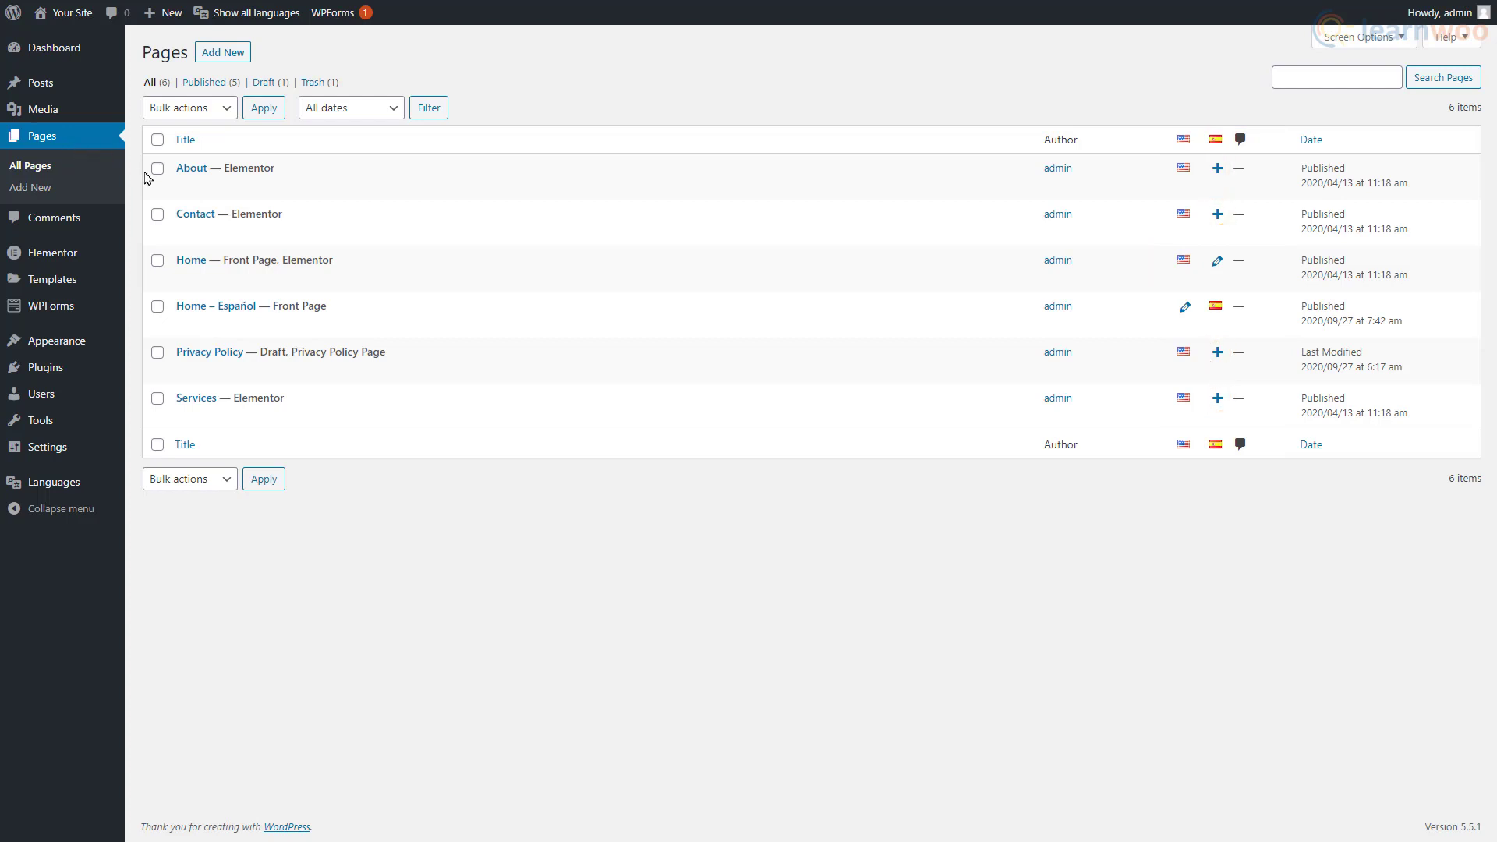
Open the About page, expand its Languages panel and add a Spanish translation.
left_click(185, 189)
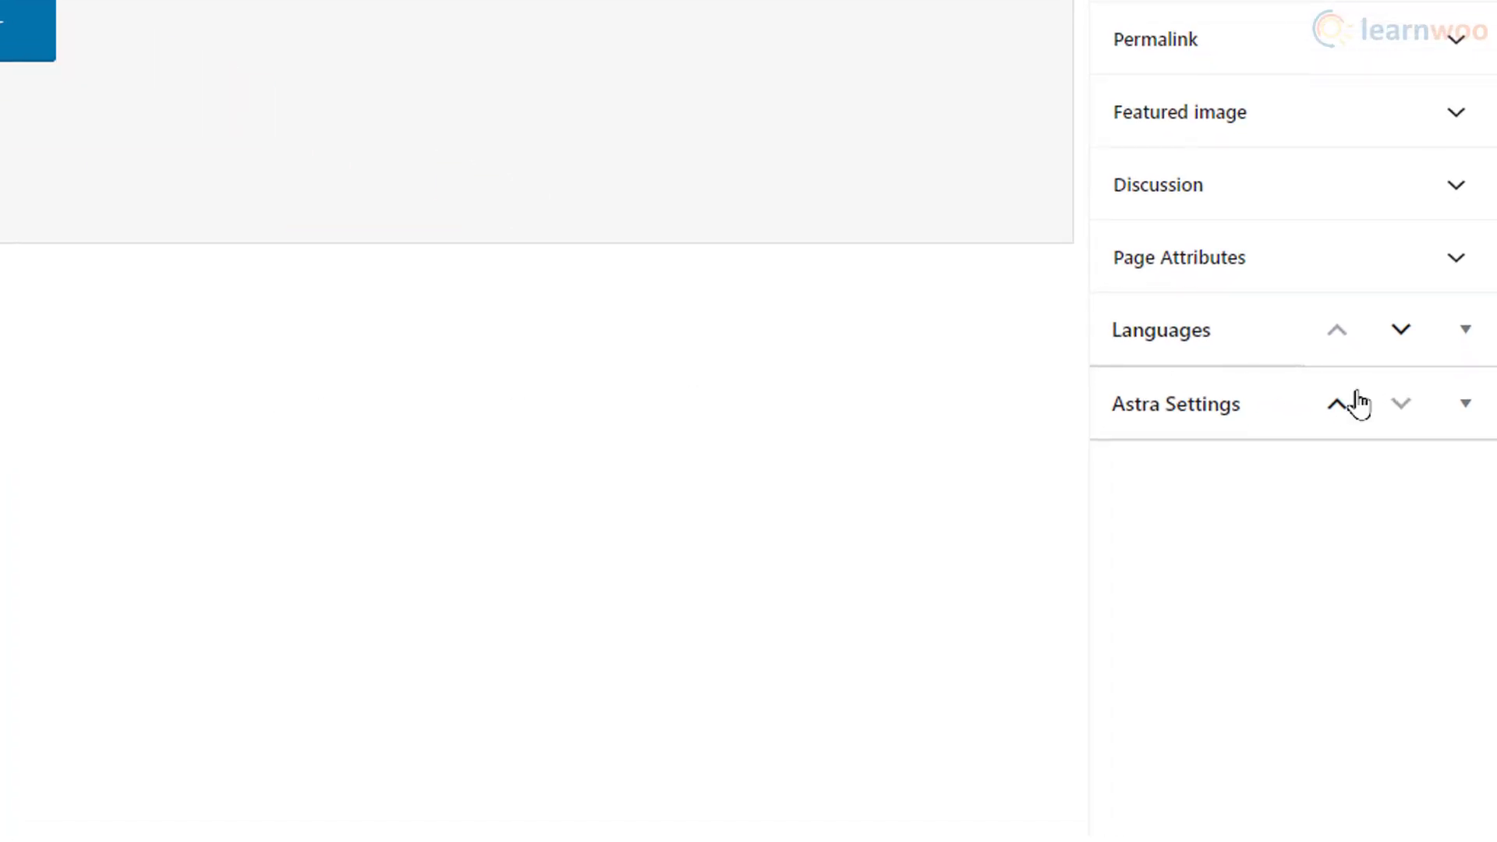
left_click(1465, 336)
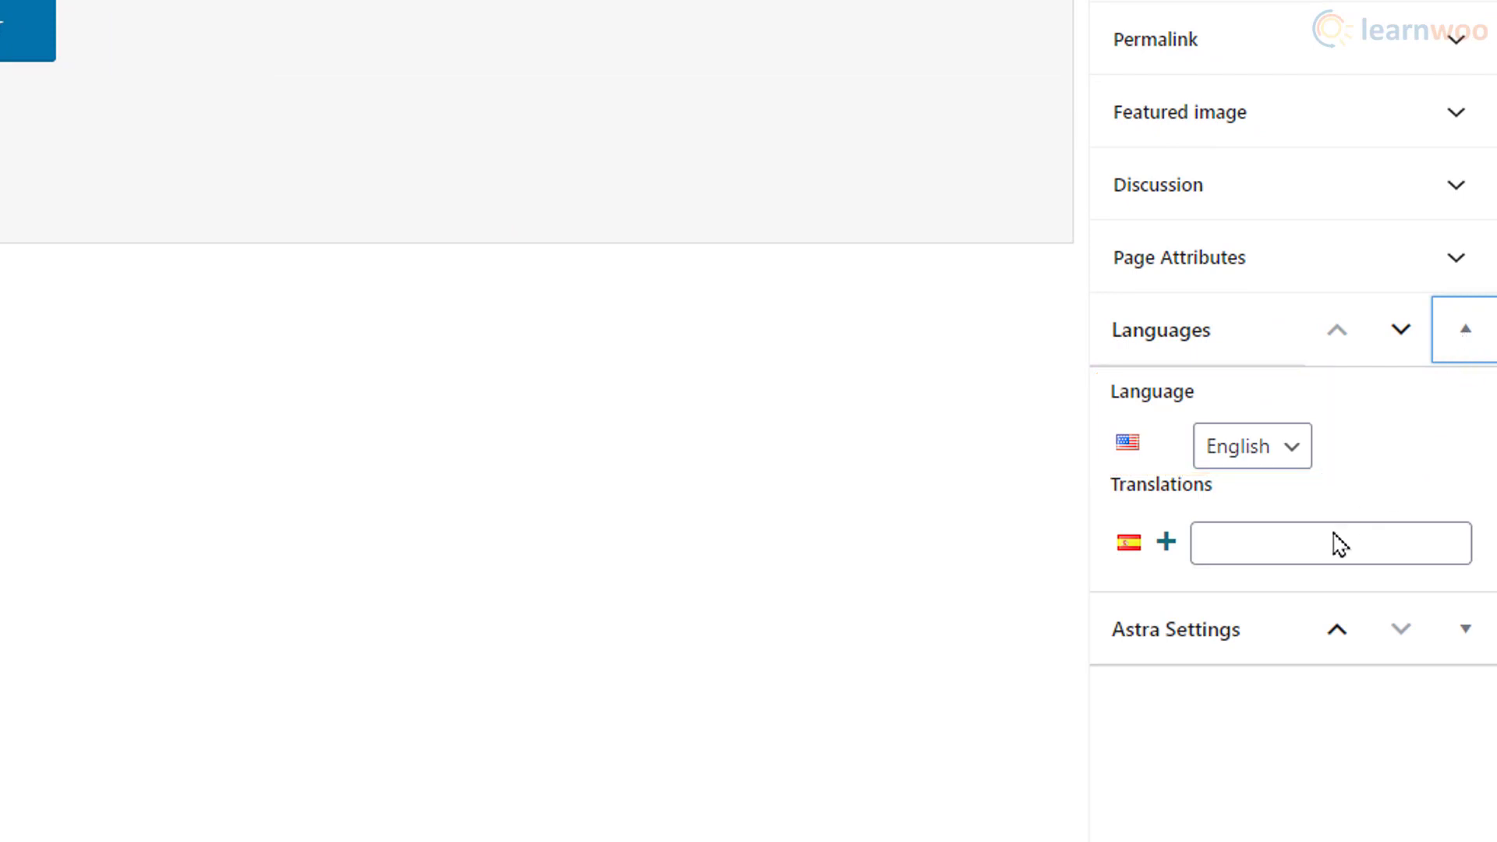
left_click(1172, 550)
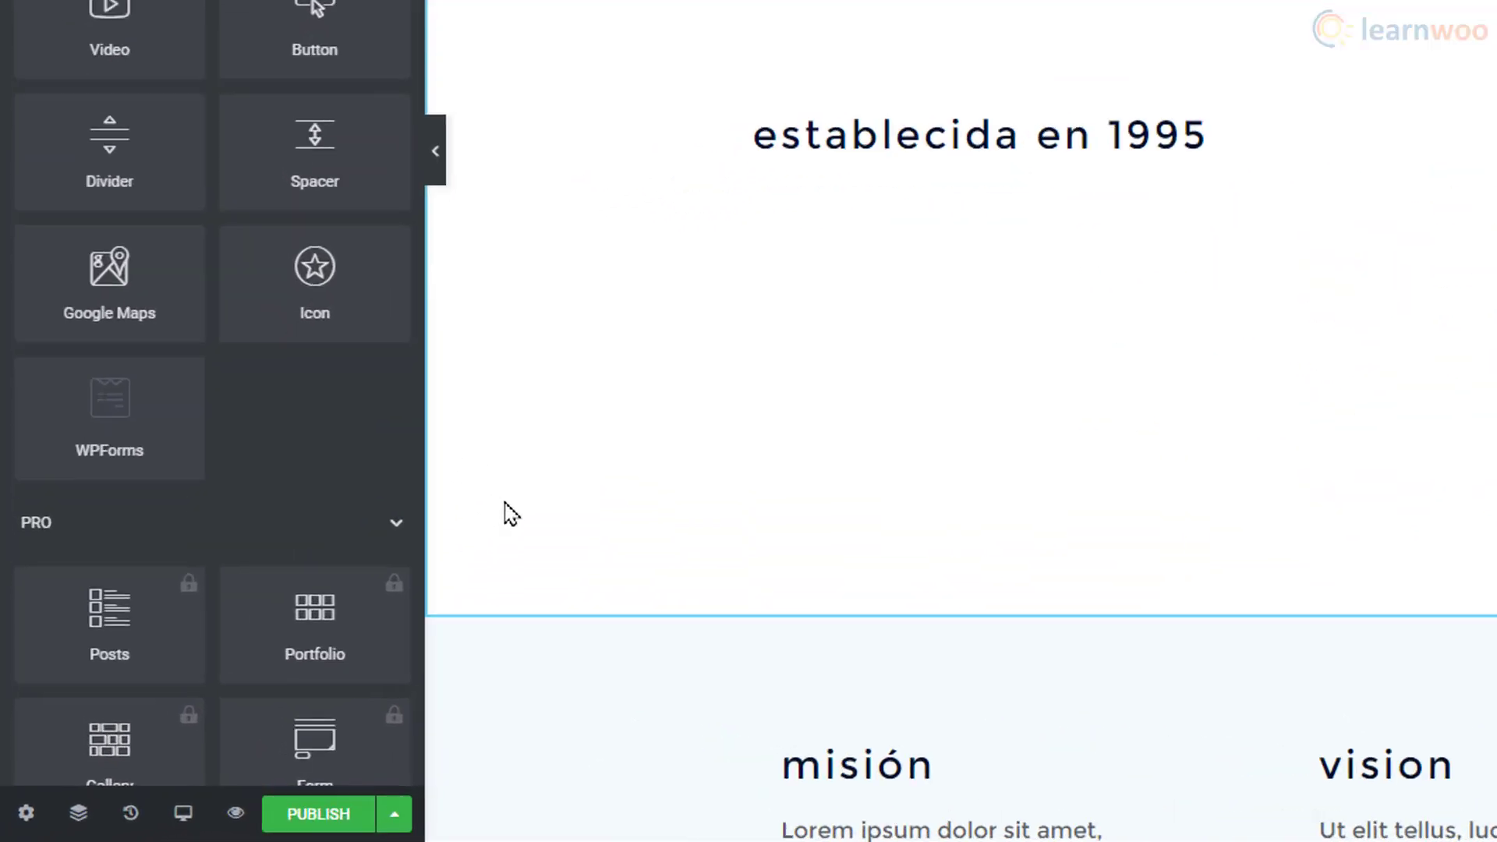
Publish the translated Spanish About page from Elementor.
left_click(179, 825)
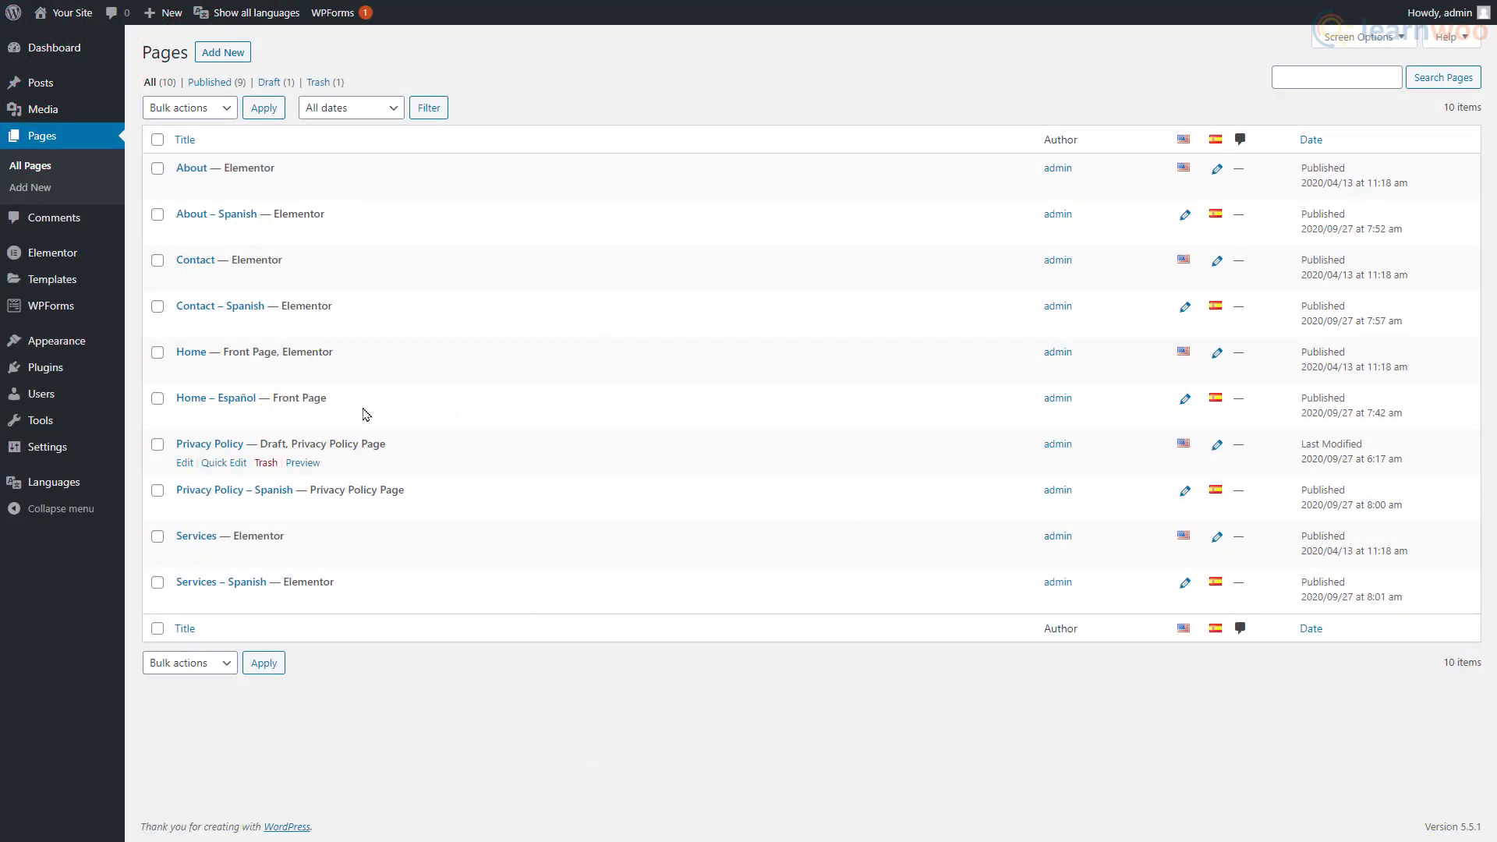
Rename the primary navigation menu to 'Menu - English'.
mouse_move(105, 347)
left_click(201, 417)
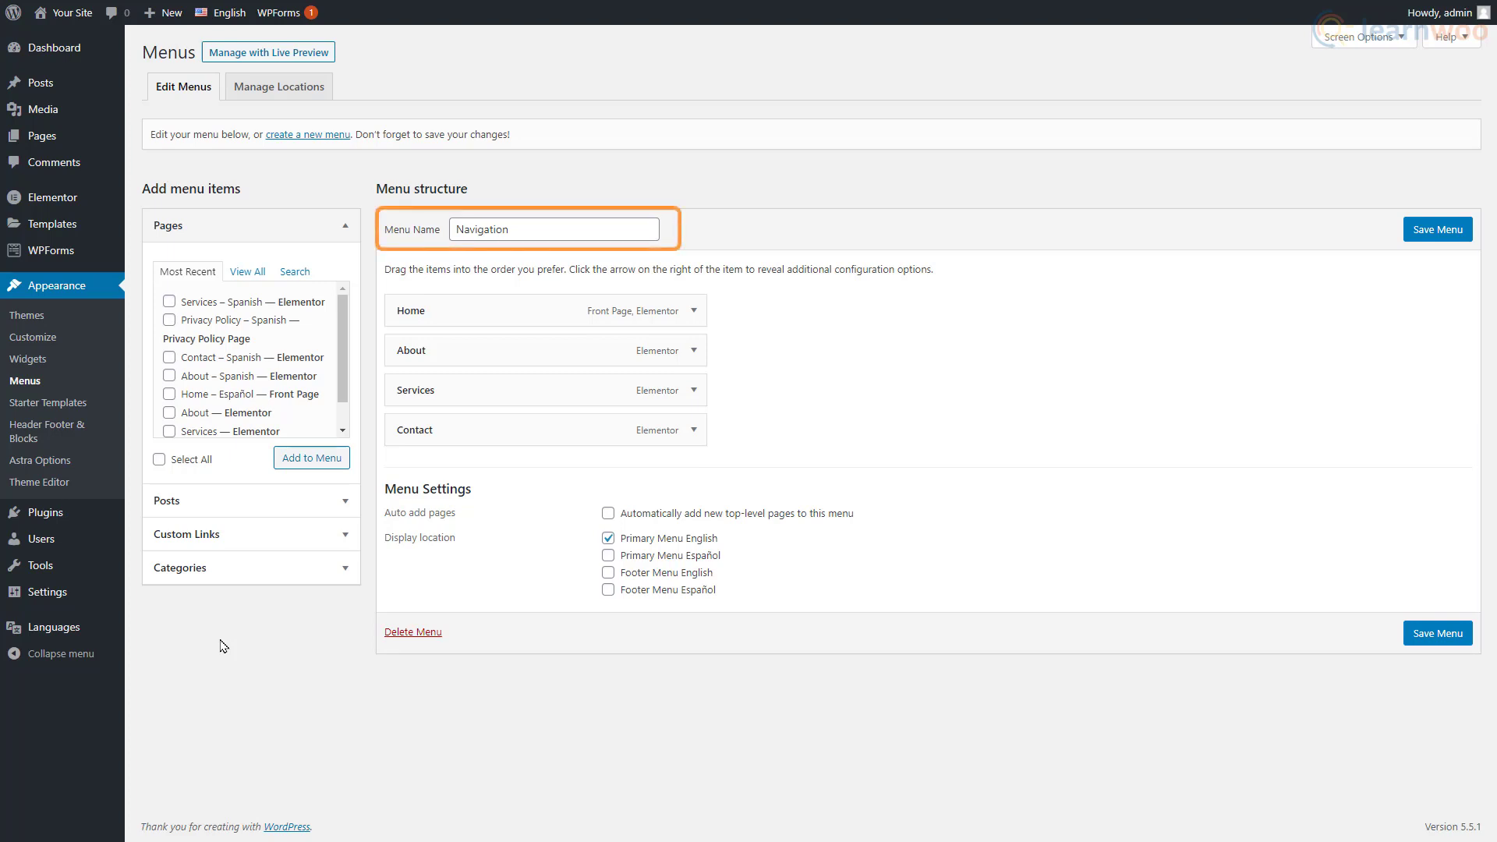
double_click(549, 231)
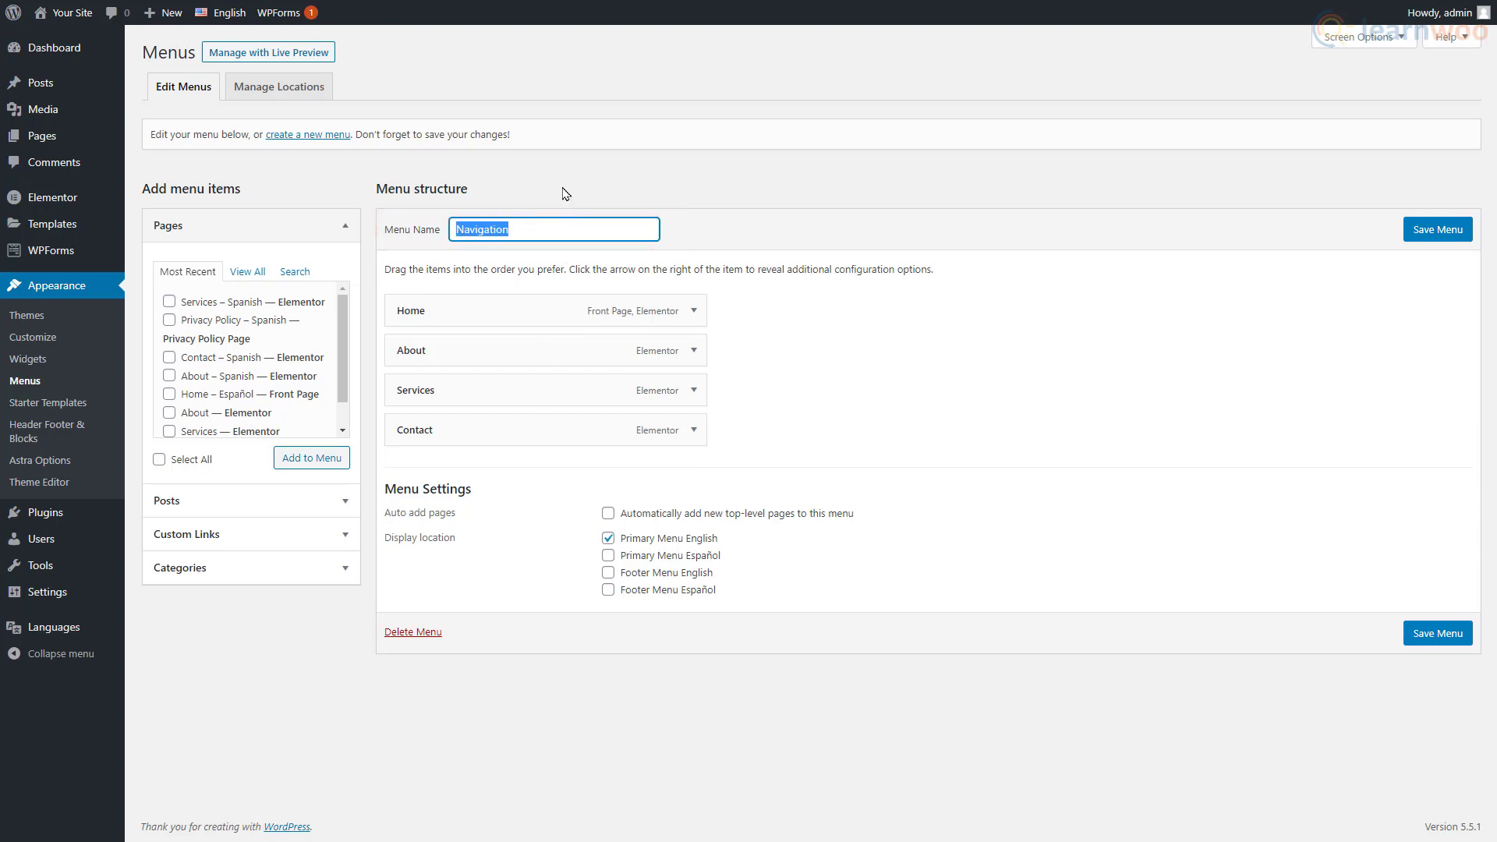
type("Menu - English")
Enable Language switcher items in Screen Options and add a Languages item to the English menu.
left_click(1394, 44)
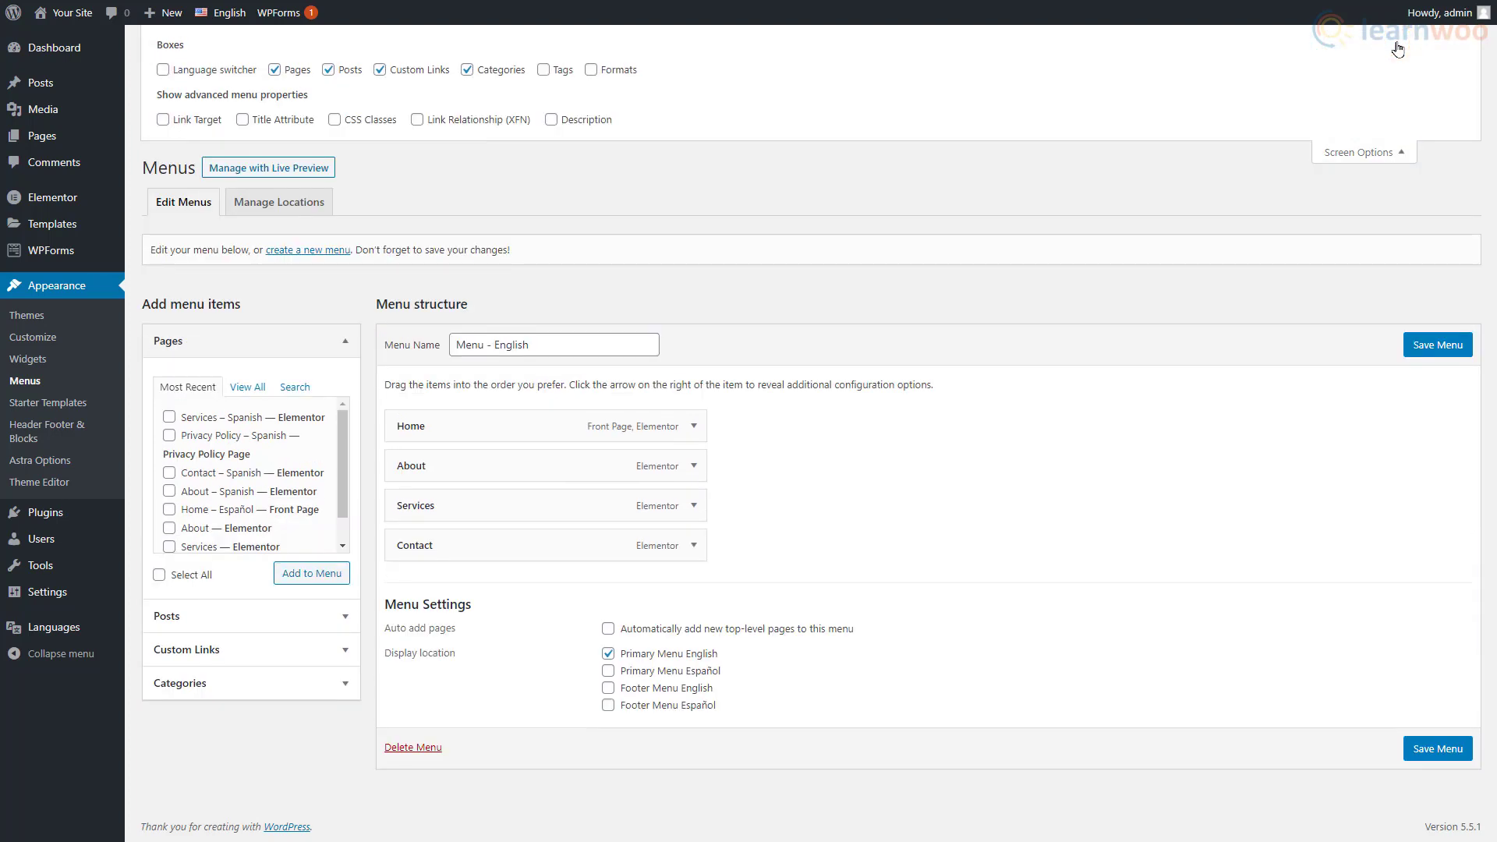
left_click(162, 72)
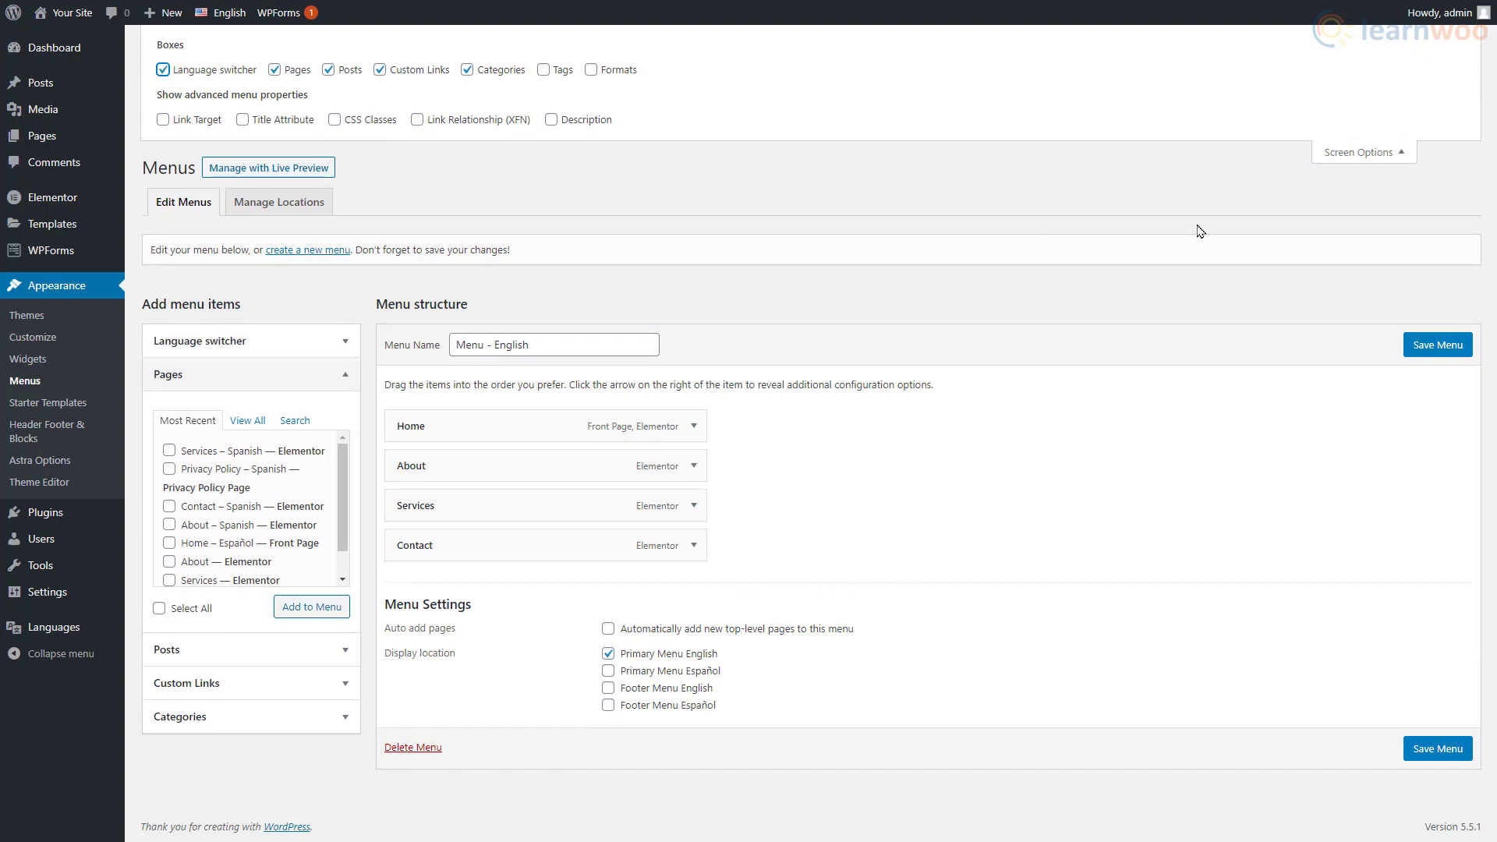
left_click(1378, 154)
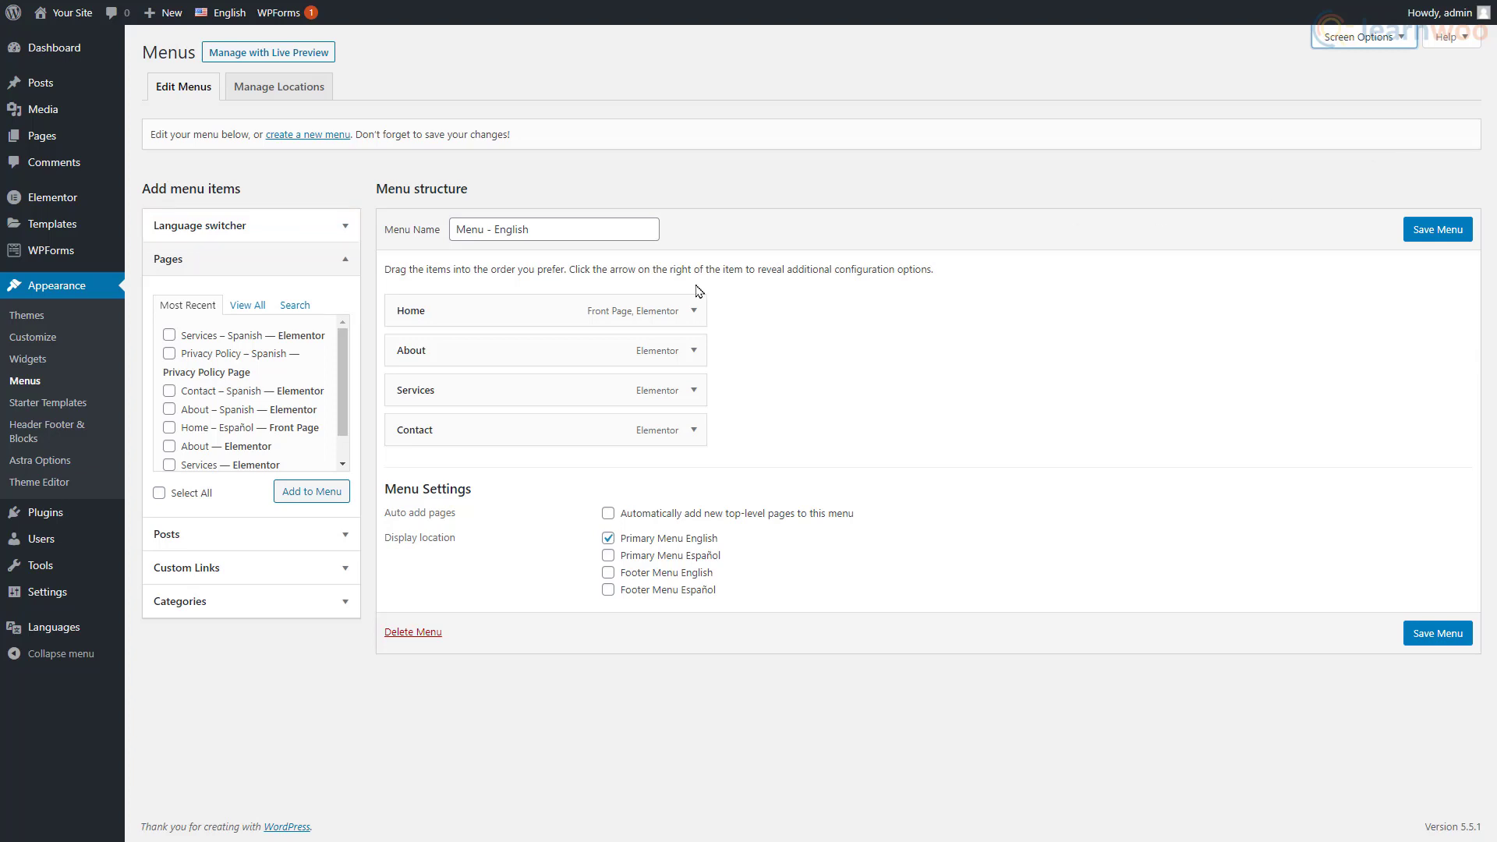
left_click(346, 230)
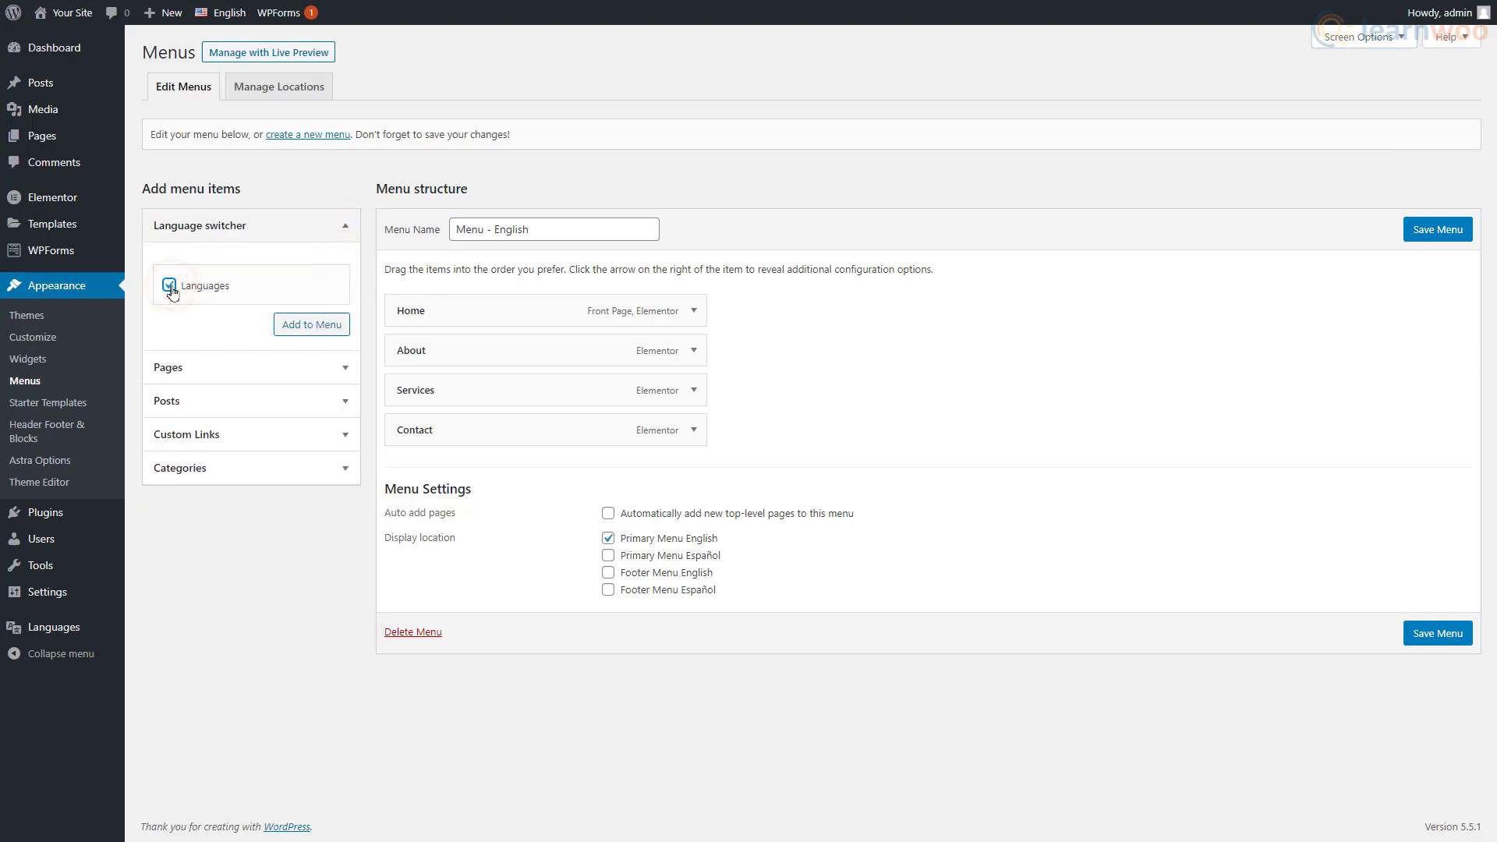
left_click(321, 329)
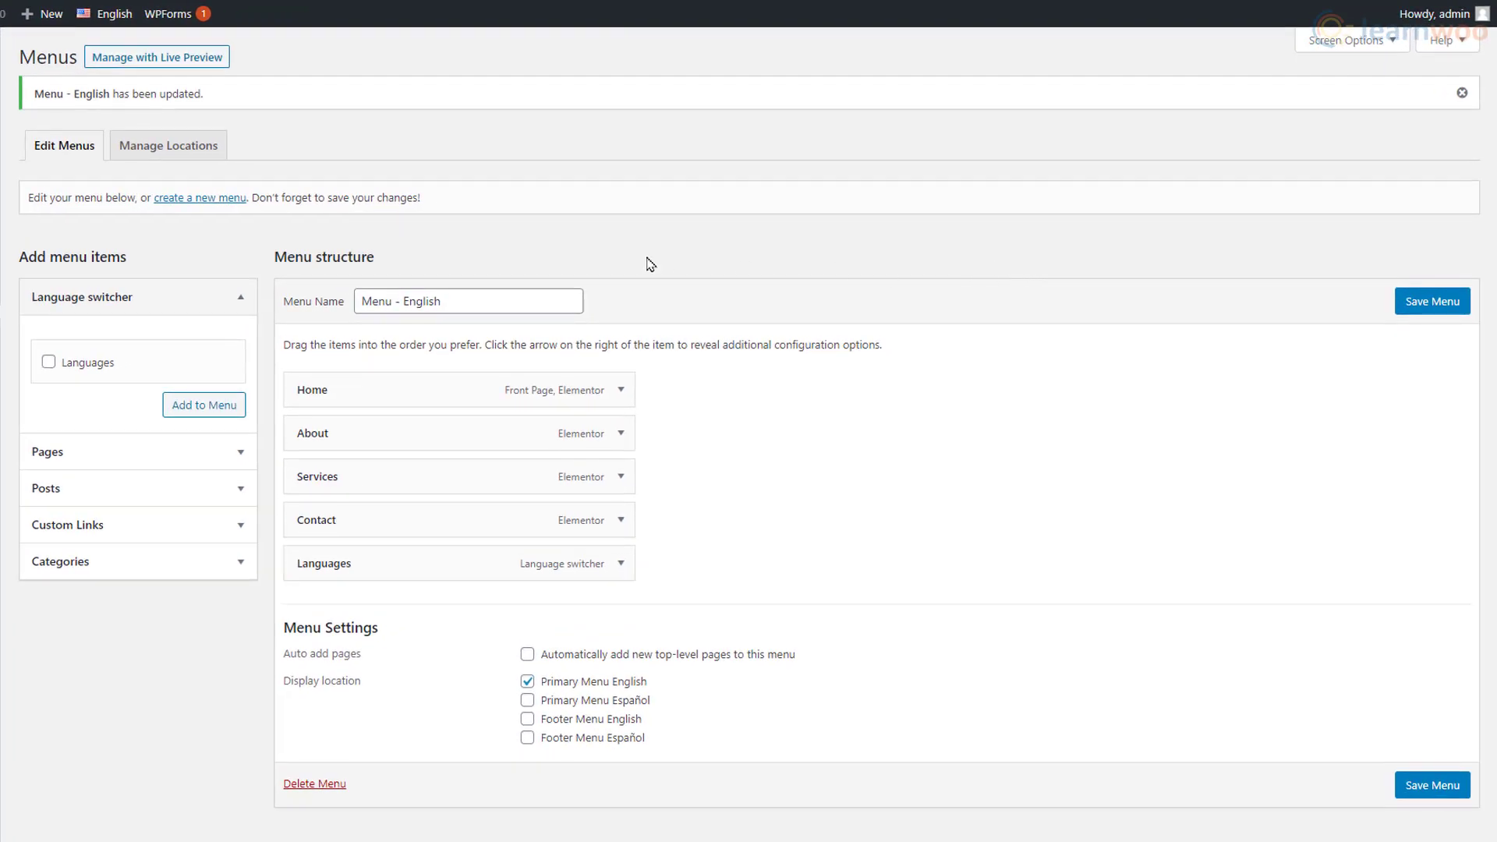
mouse_move(109, 13)
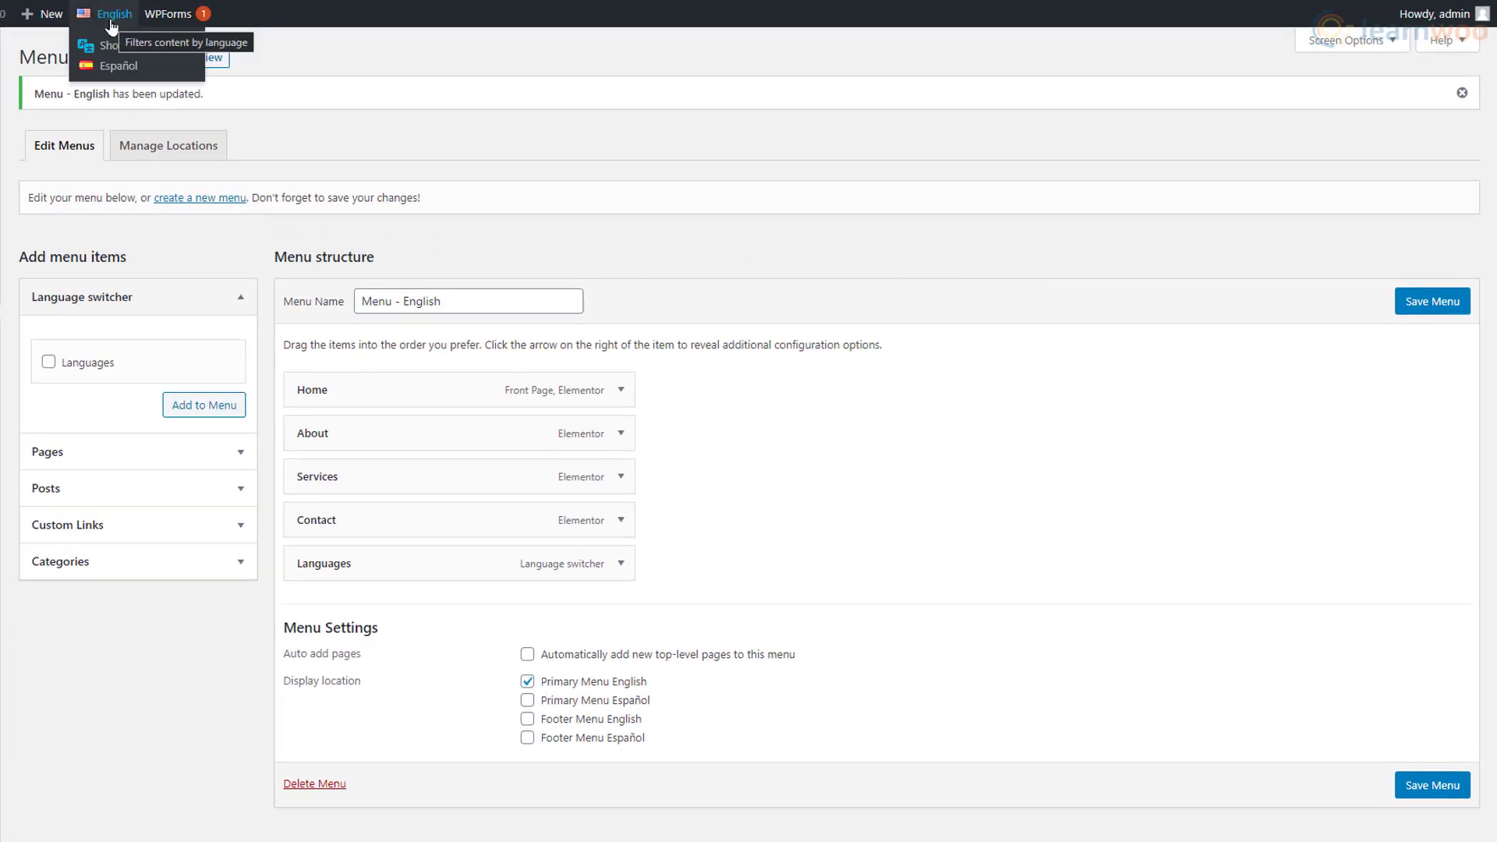
Create 'Menu - Spanish' for Español content, unticked from both Footer Menu locations.
left_click(146, 72)
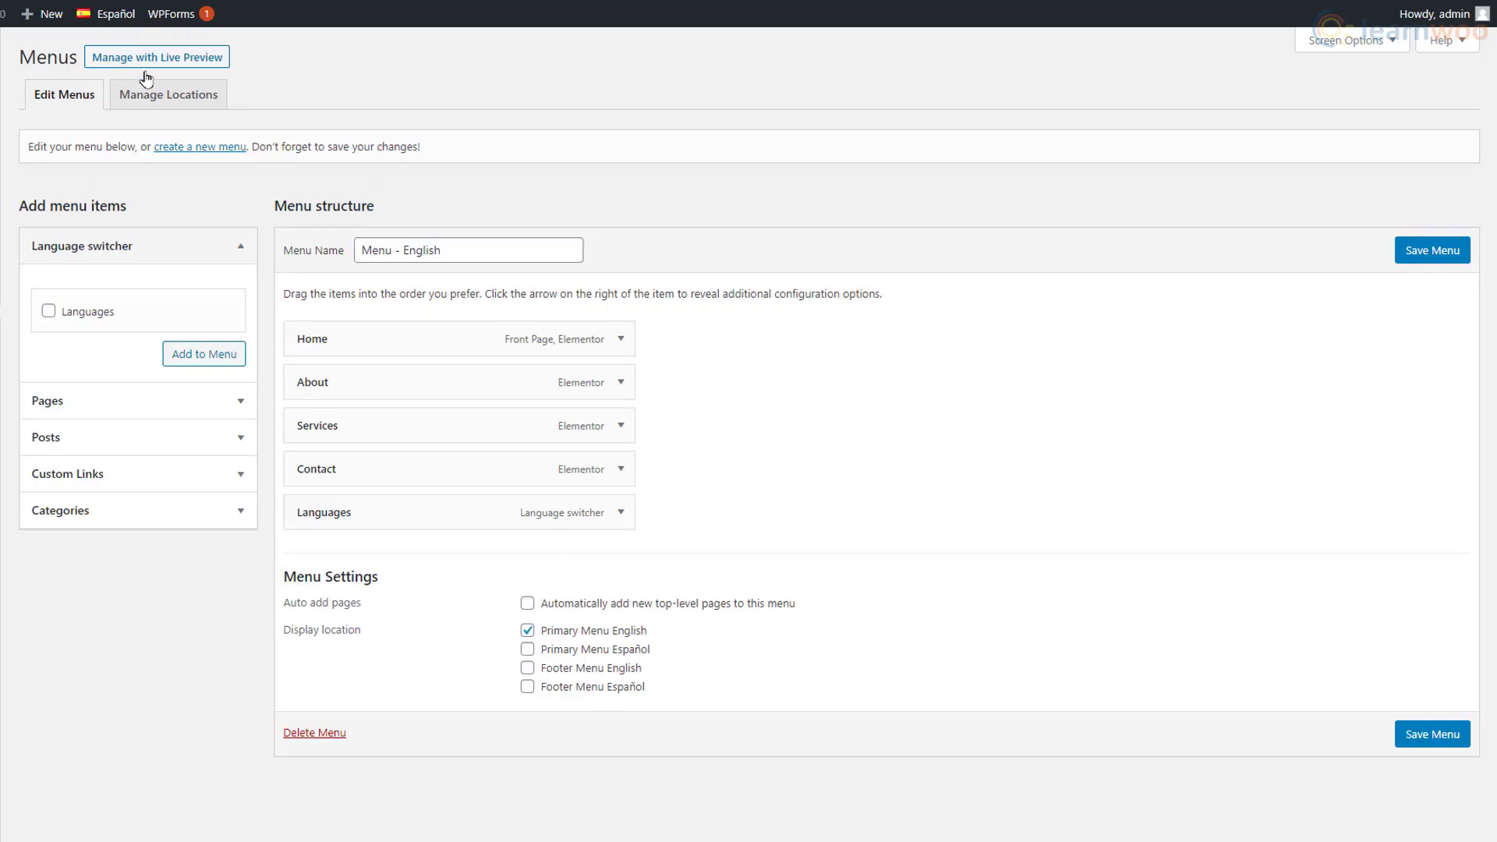
left_click(200, 148)
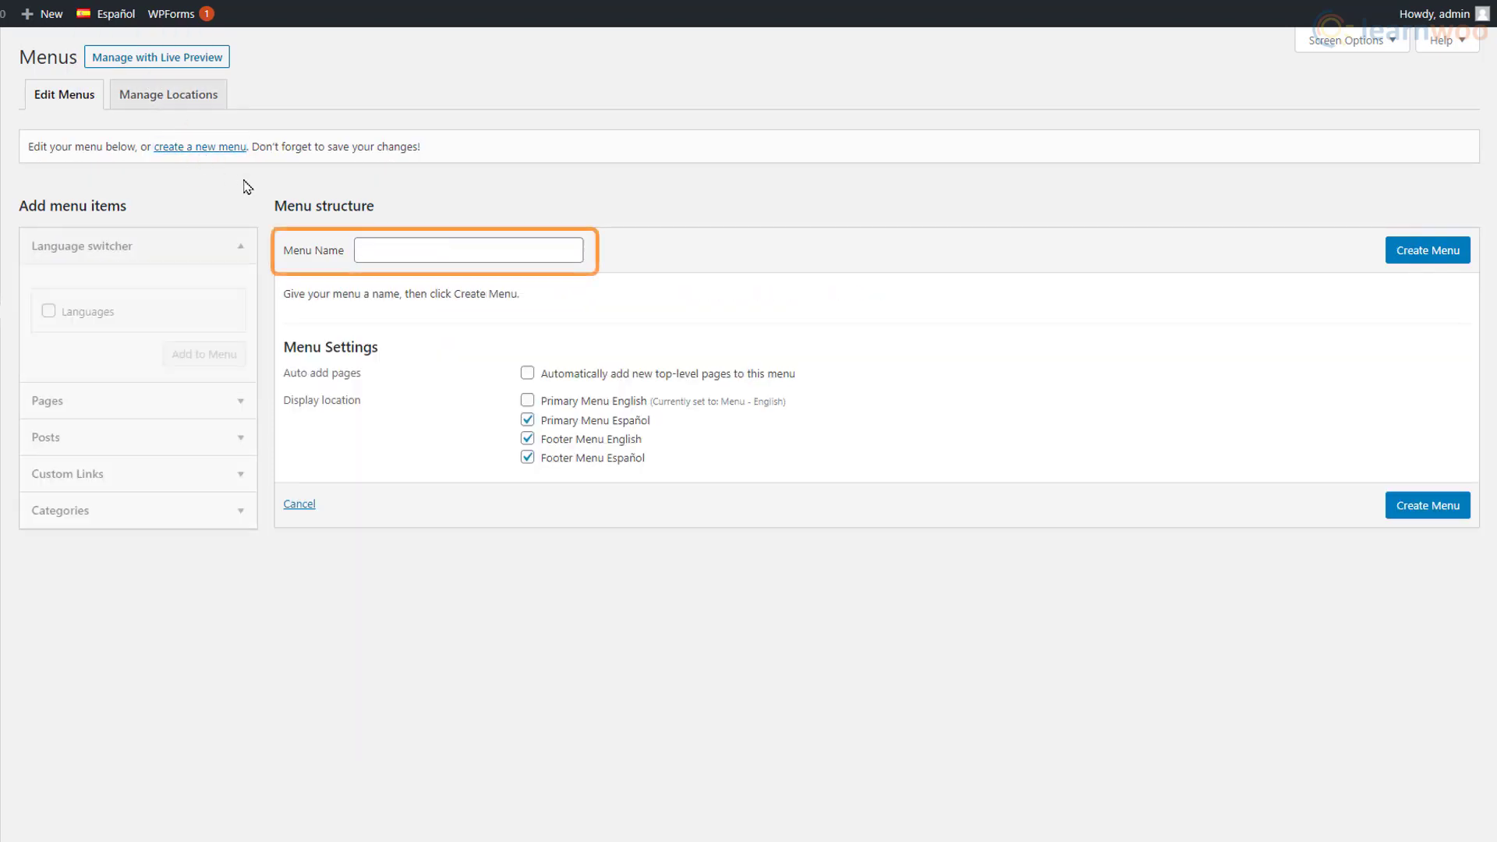
left_click(401, 249)
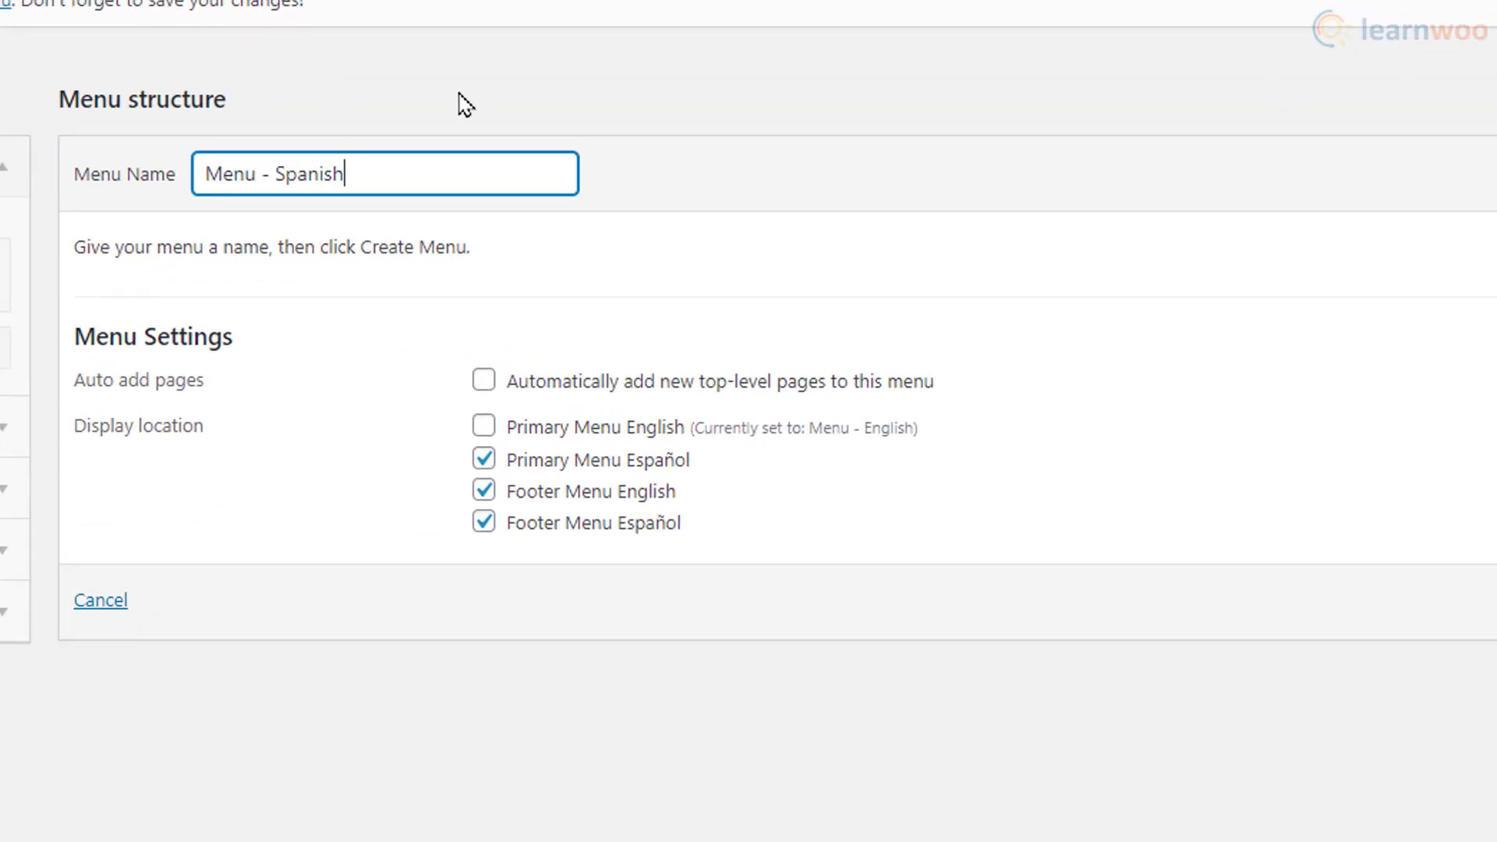
left_click(485, 491)
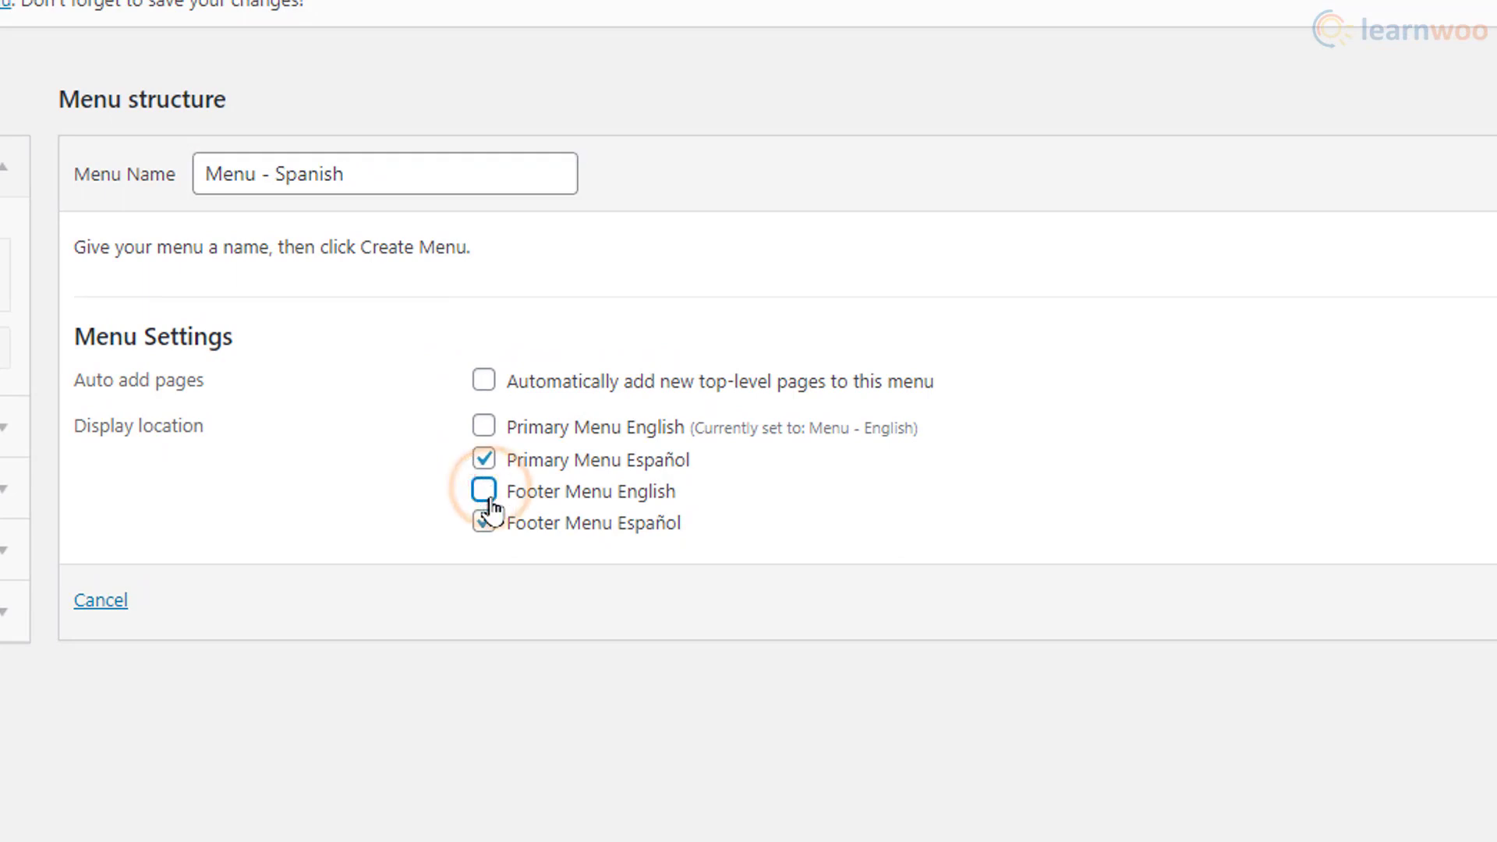
left_click(485, 522)
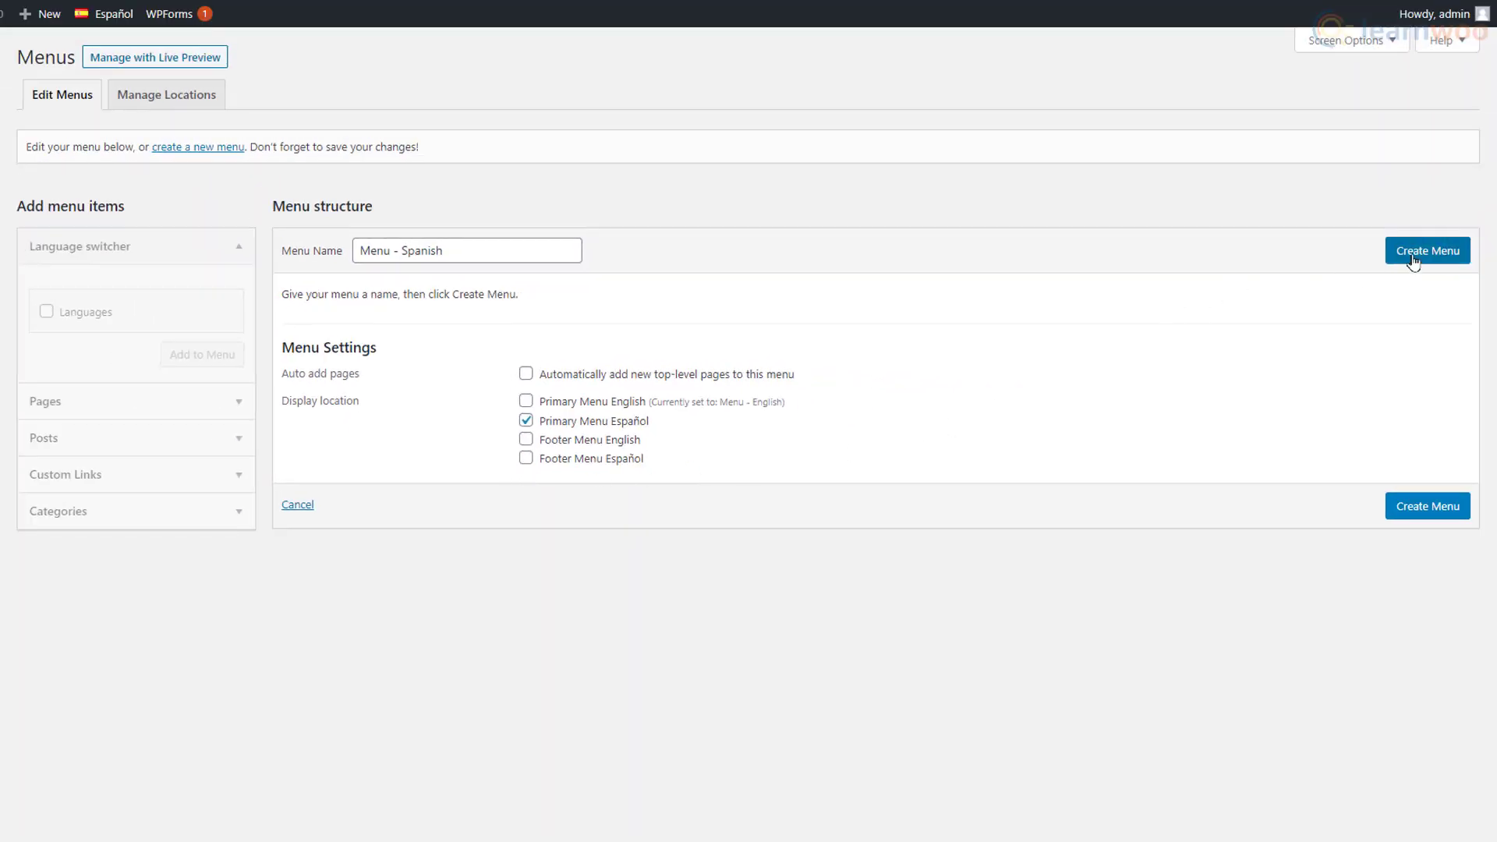
left_click(1413, 258)
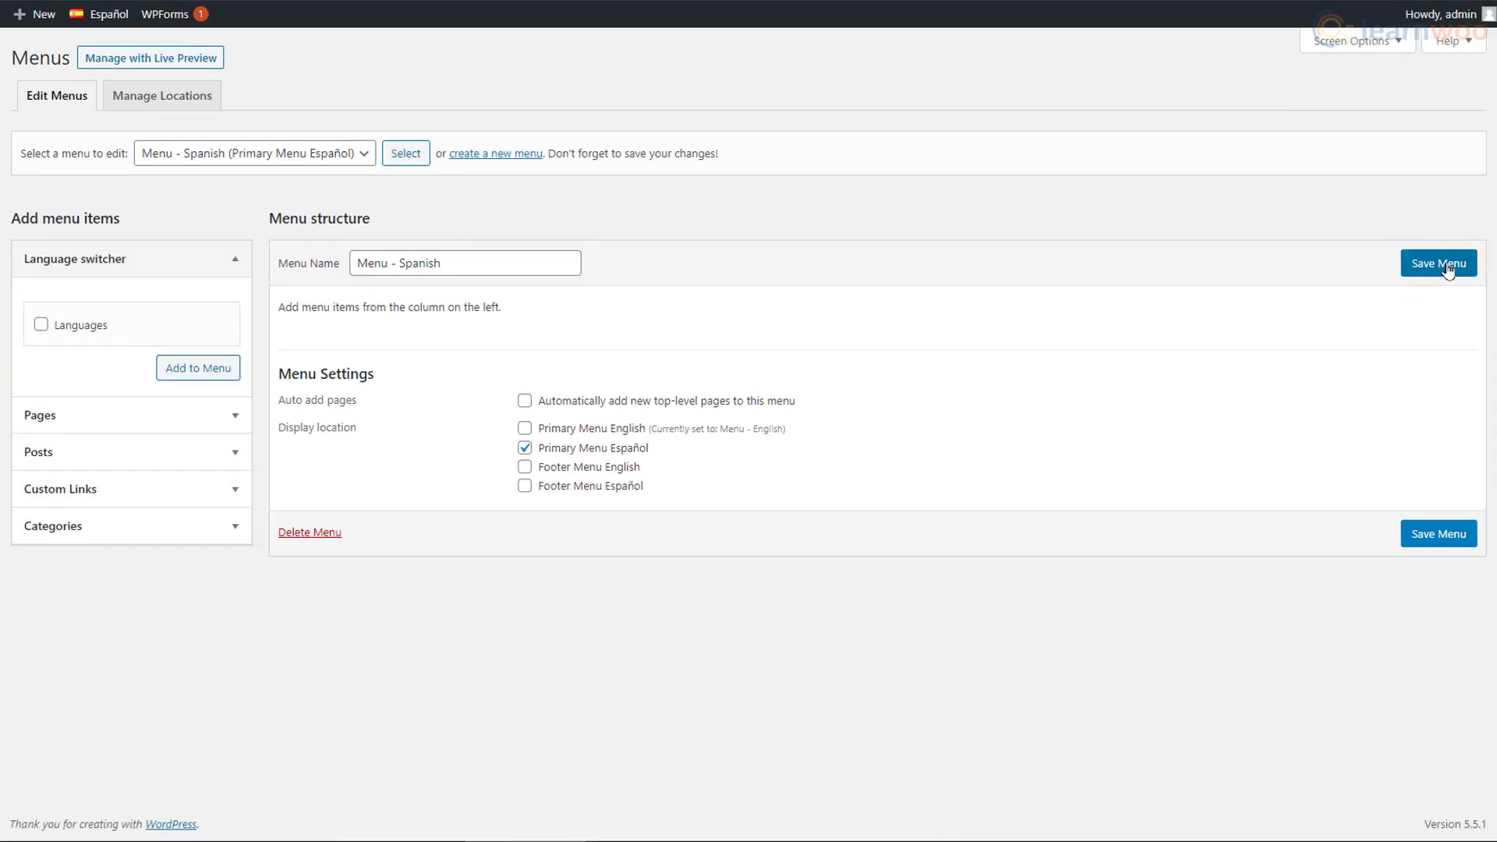
Add Casa, Acerca de, Contacto and Servicios to the Spanish menu, ordering Casa first and Acerca de second.
left_click(235, 415)
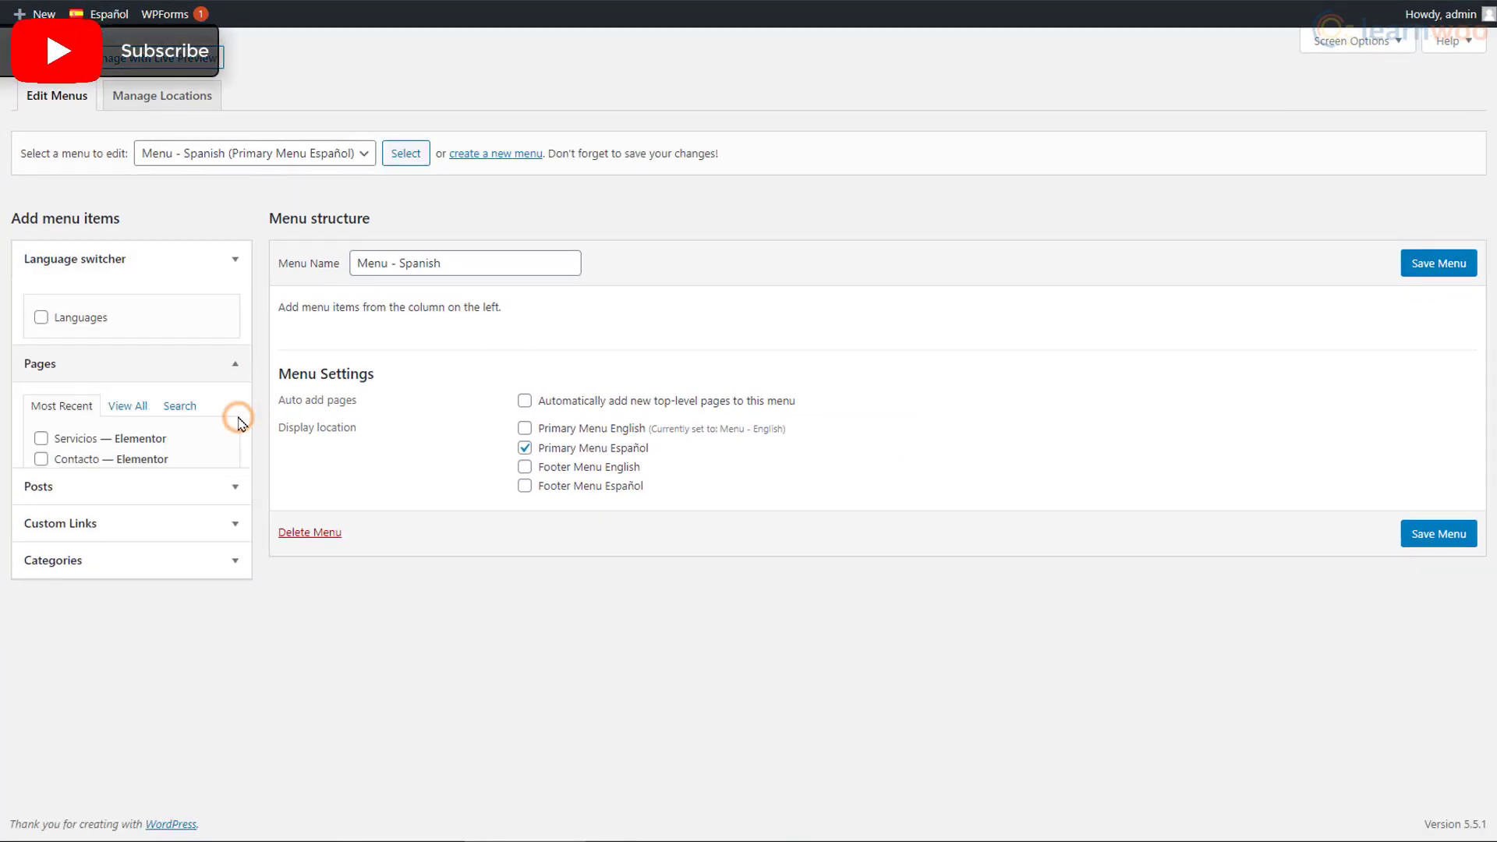
left_click(41, 441)
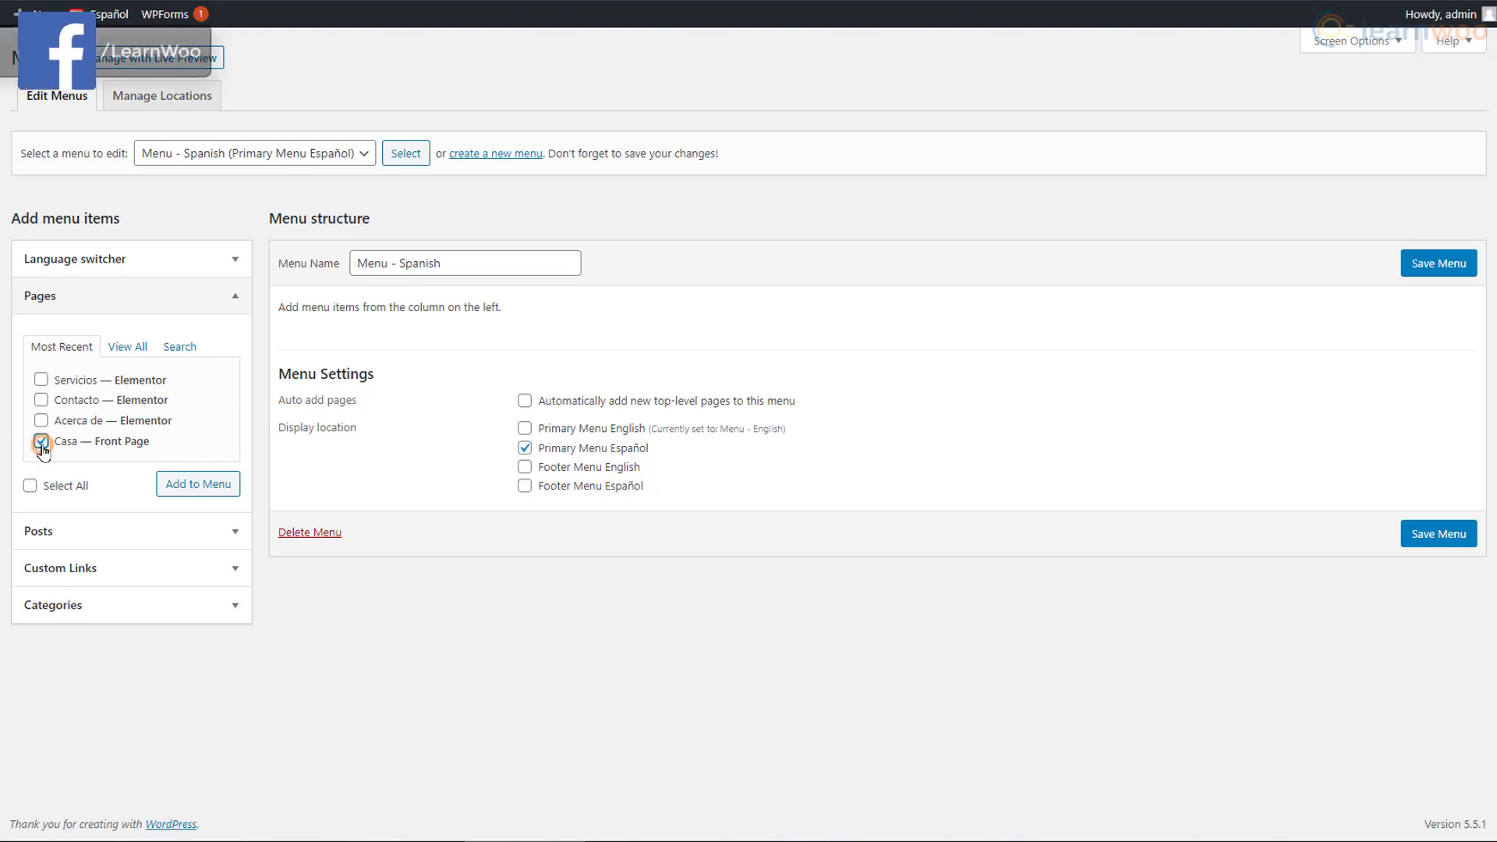
left_click(42, 420)
left_click(41, 380)
left_click(42, 400)
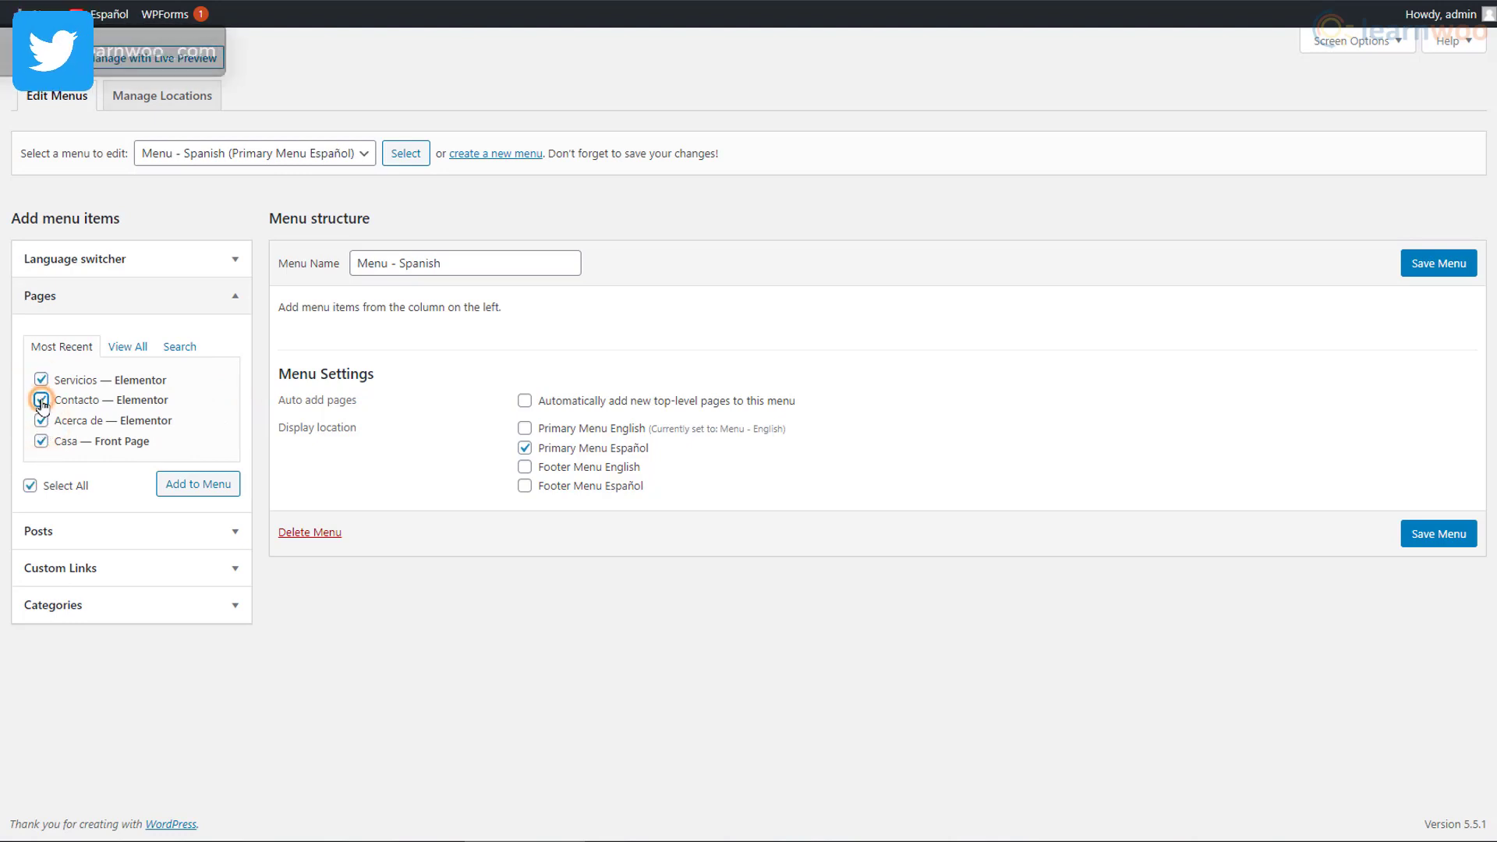
left_click(177, 488)
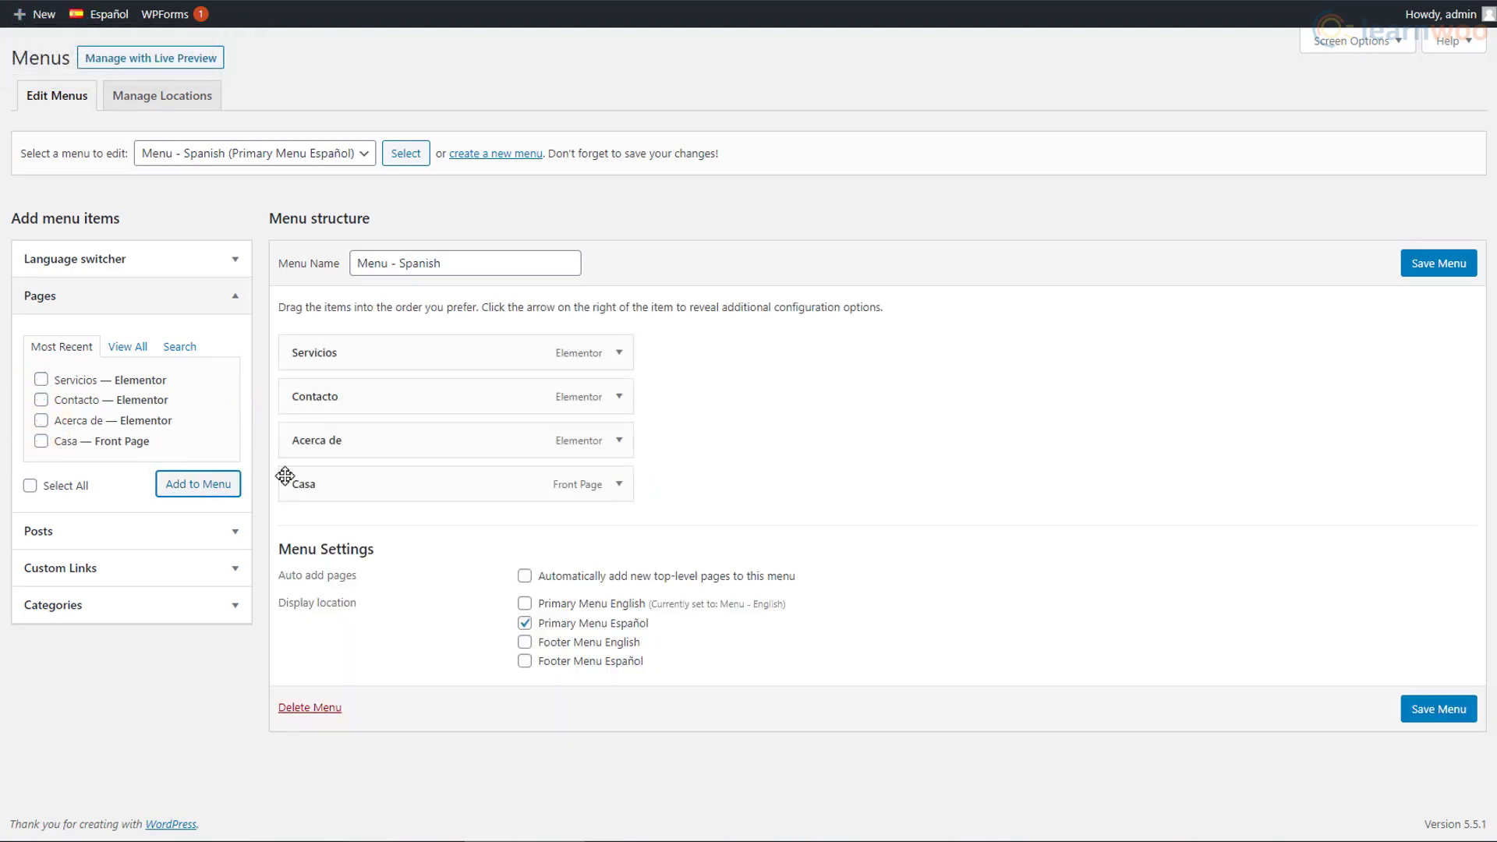
left_click_drag(335, 483, 334, 351)
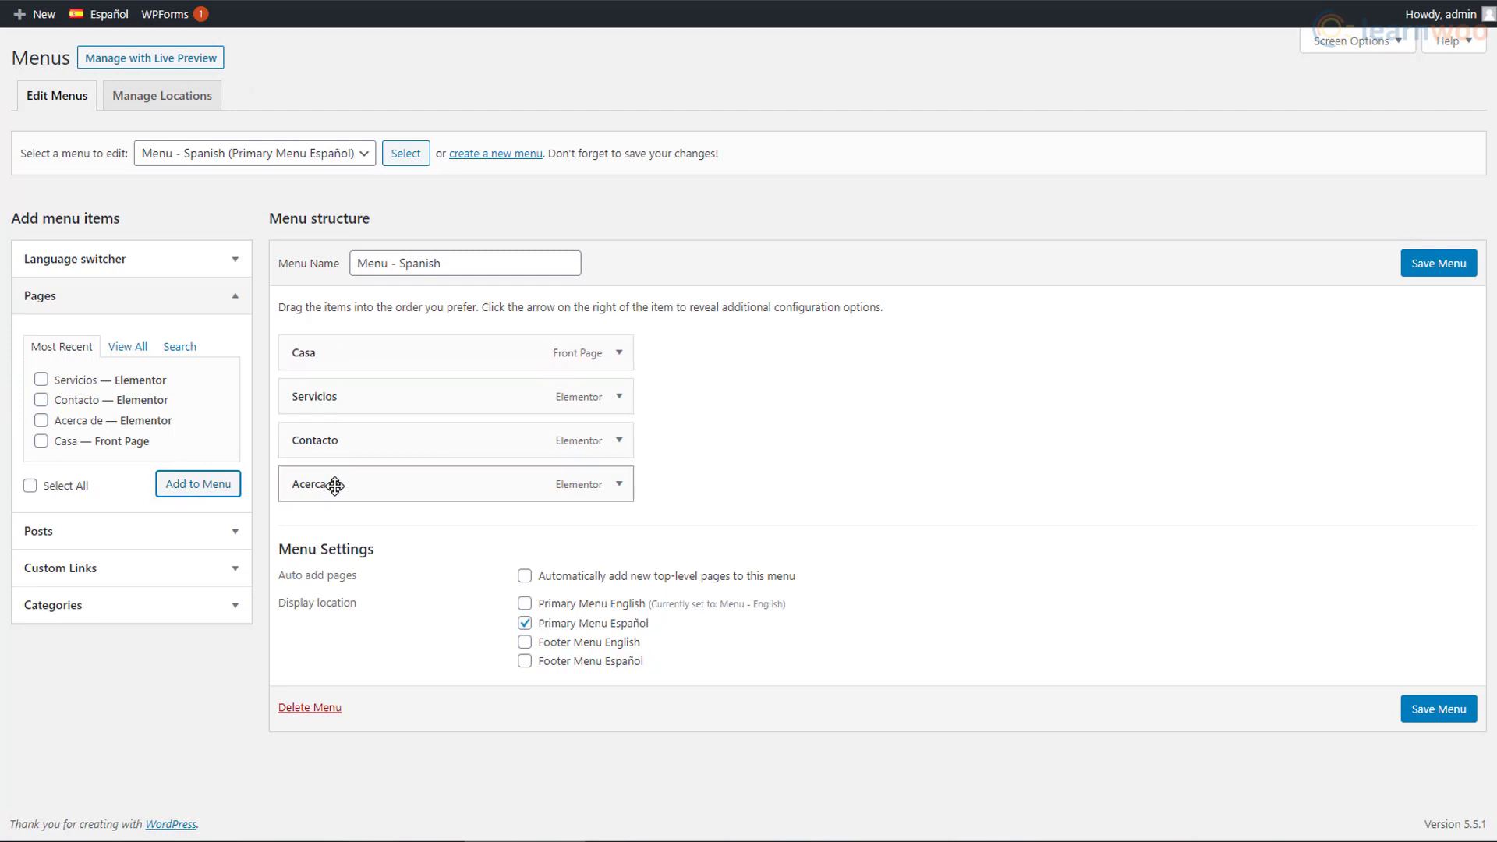
left_click_drag(334, 484, 343, 394)
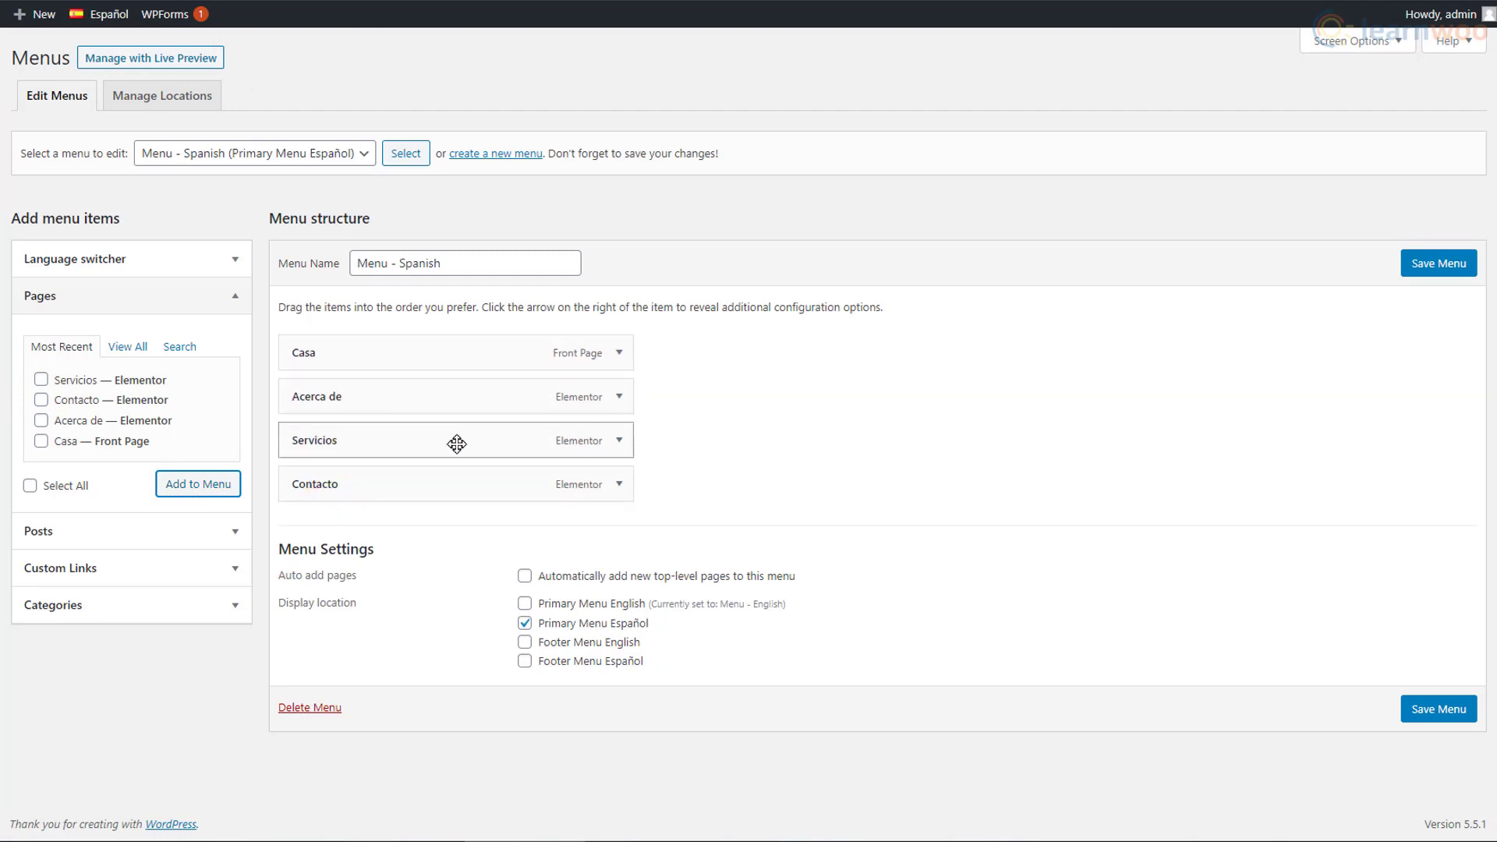
Add the Languages switcher to Menu - Spanish, save it, and view the About page in Spanish.
left_click(227, 265)
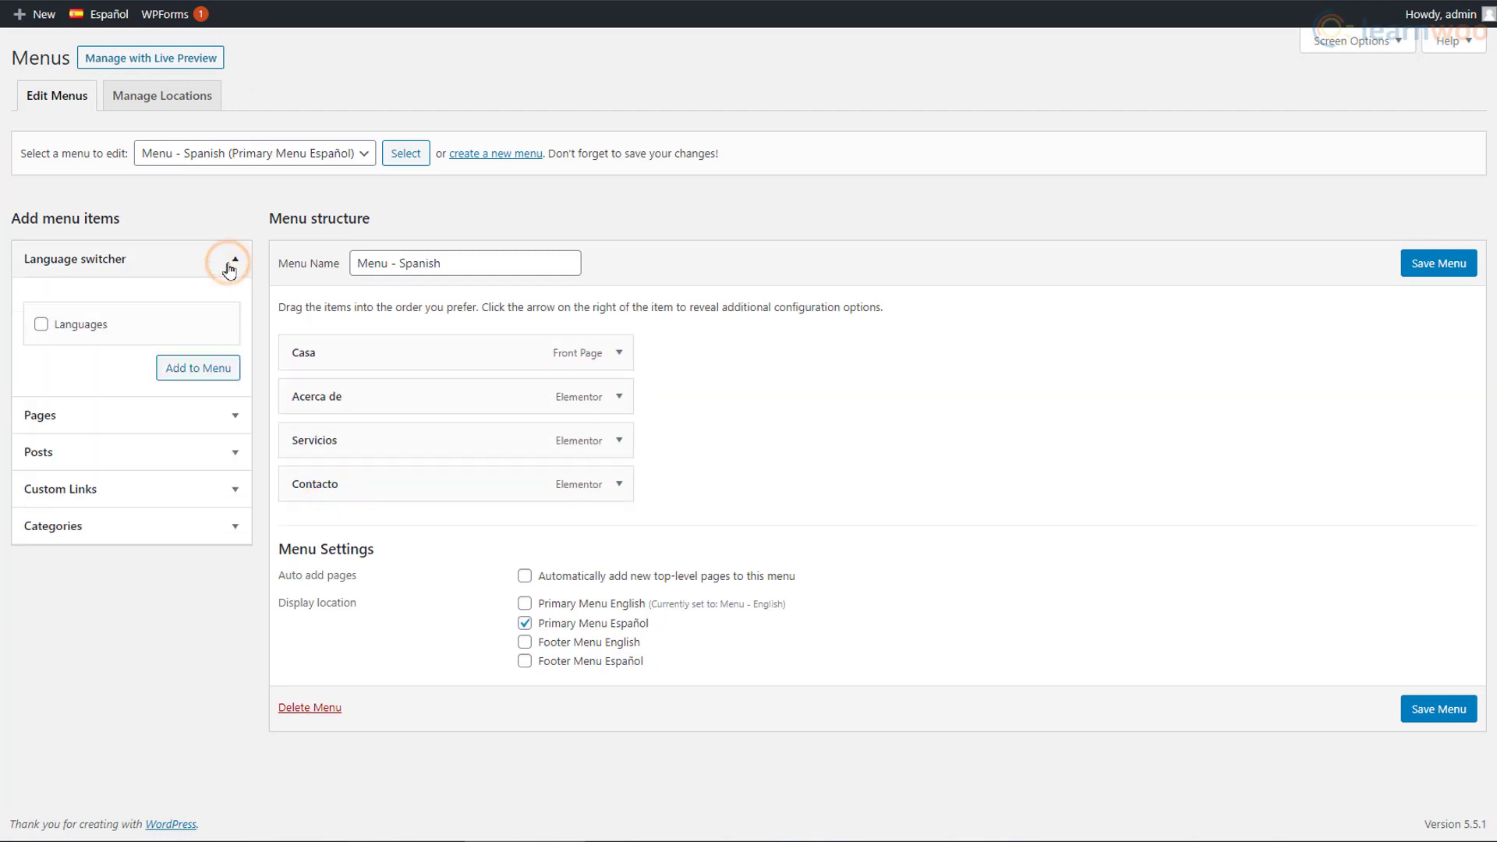
left_click(40, 324)
left_click(188, 380)
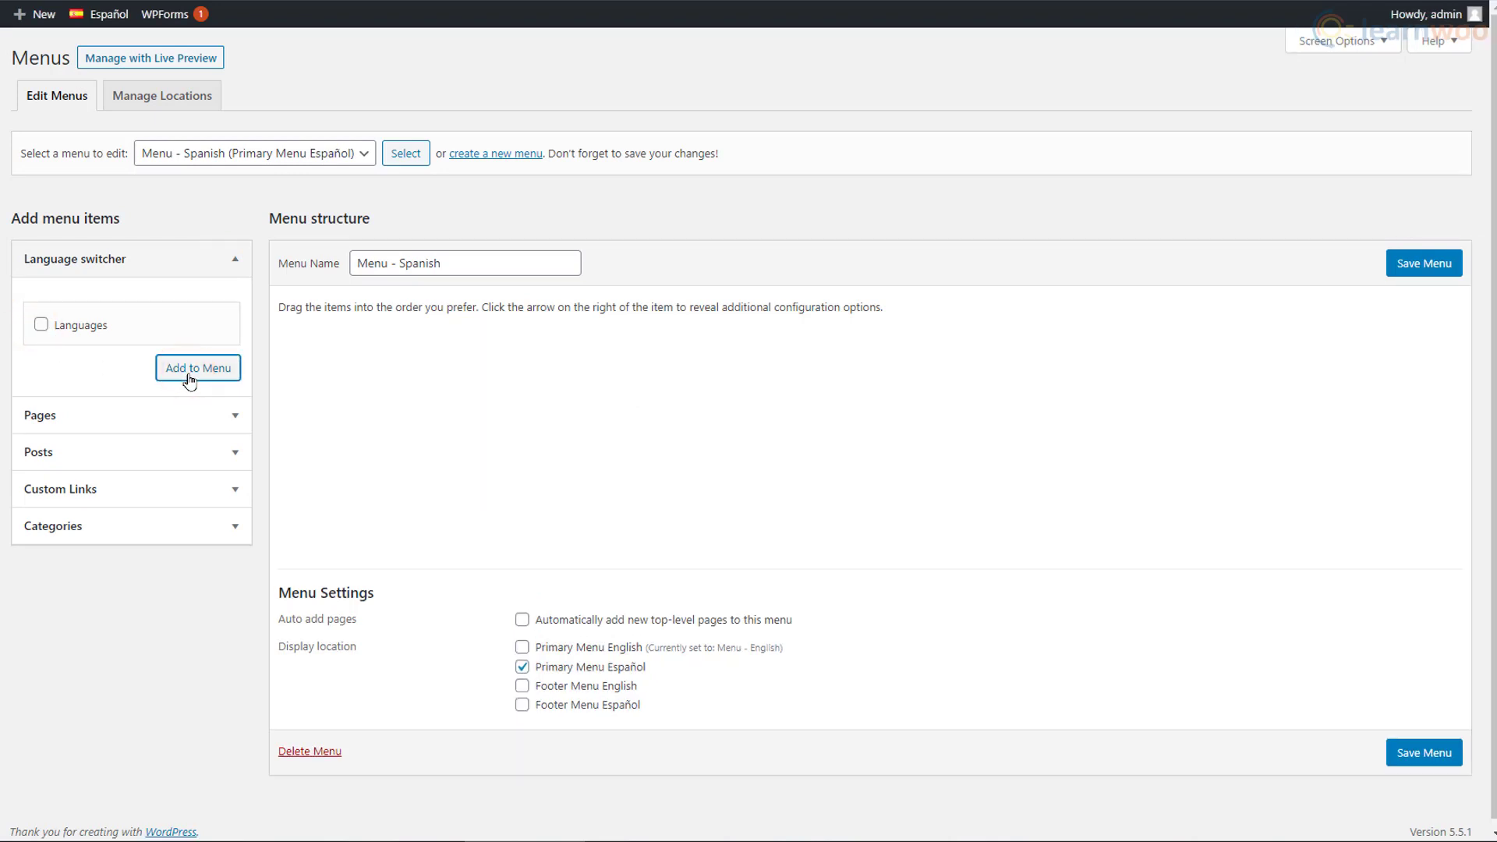
left_click(1414, 273)
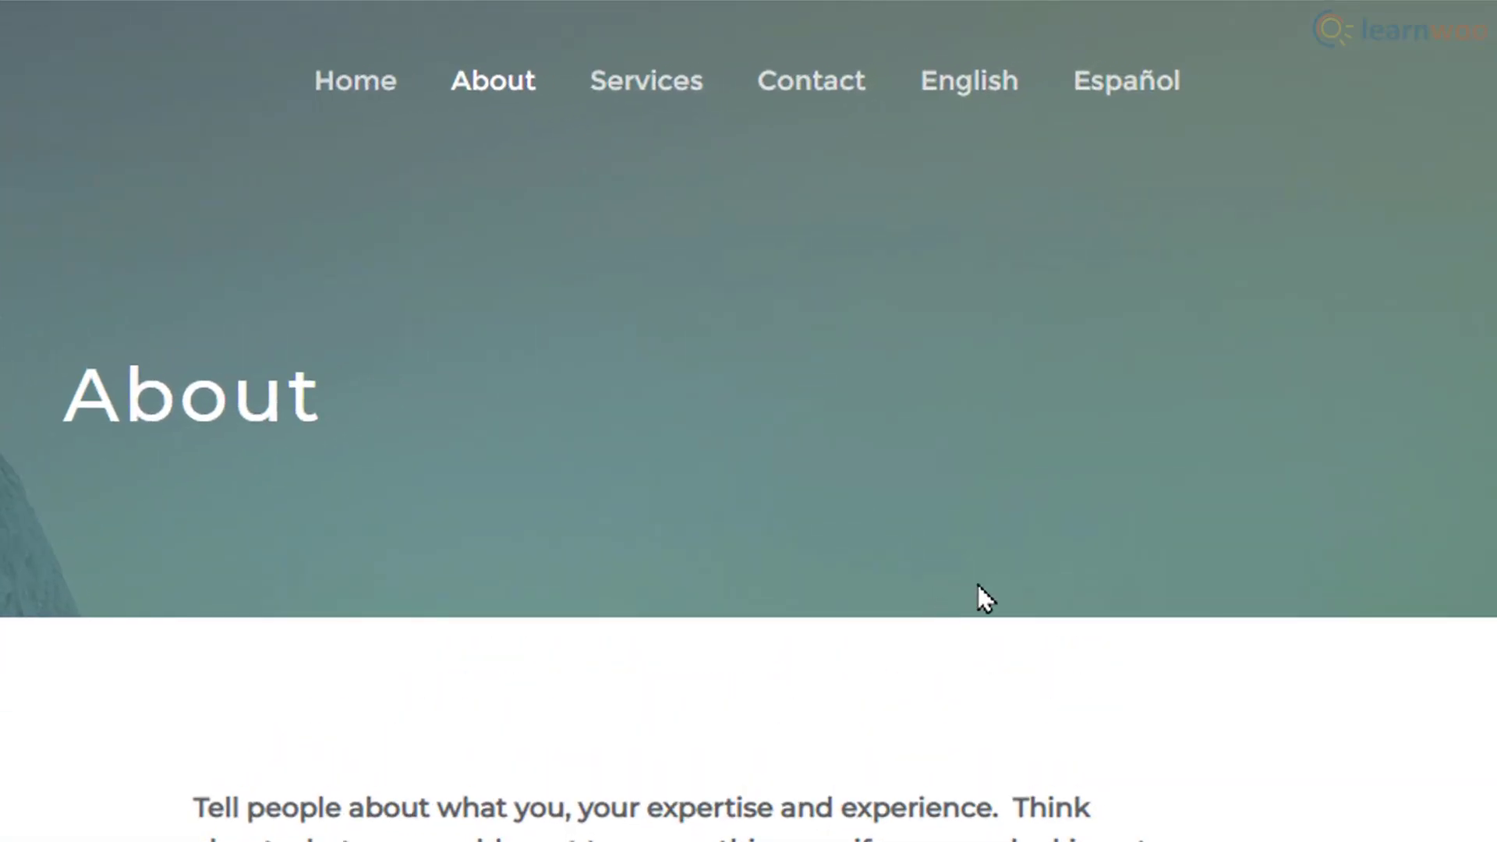
left_click(1145, 103)
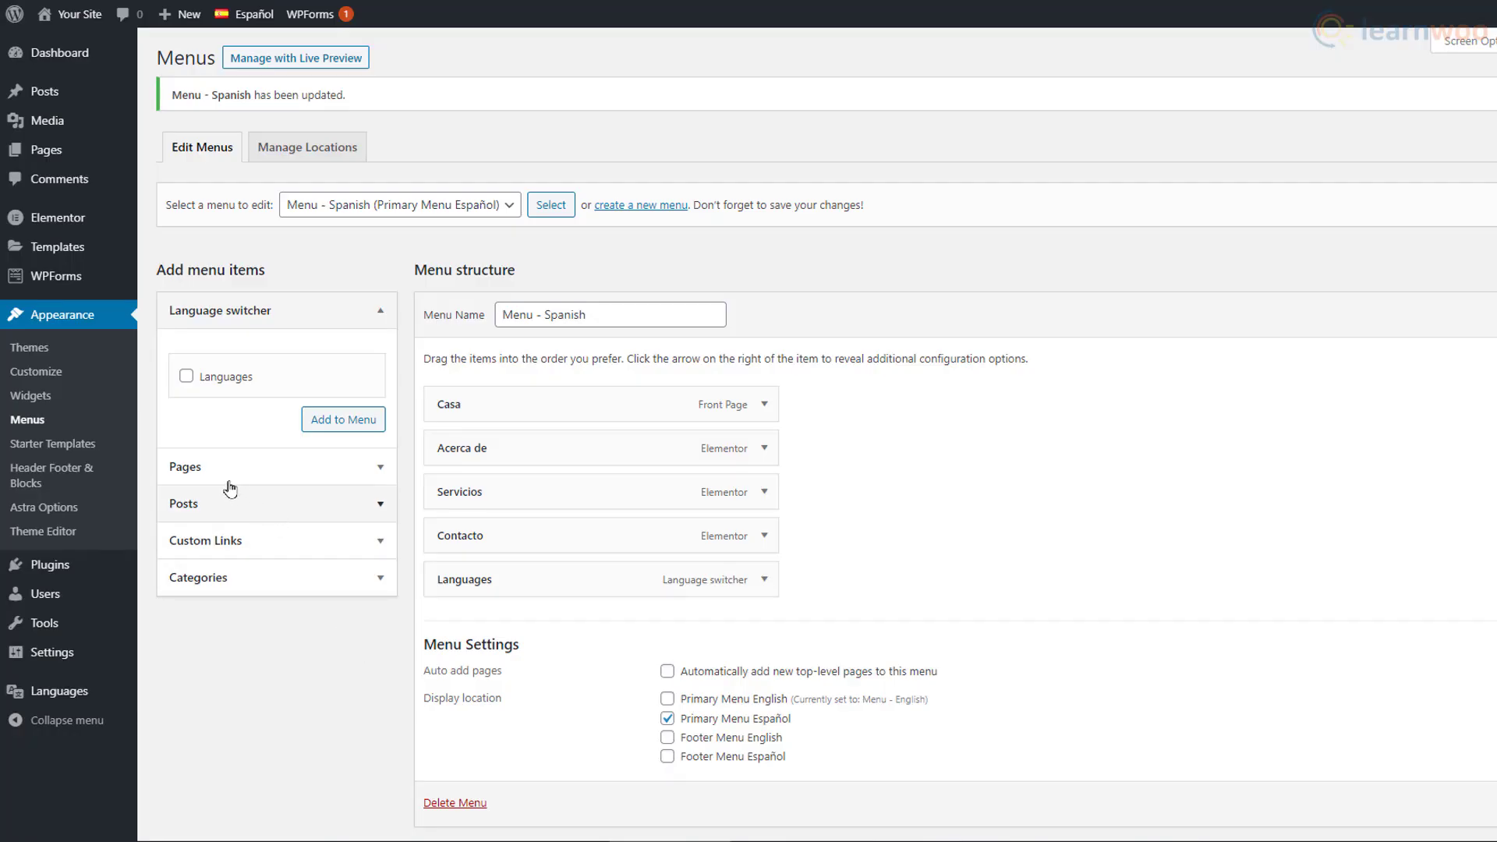
Add a Text widget titled 'Title' with 'Sample widget text' to Main Sidebar for all languages and save.
left_click(53, 400)
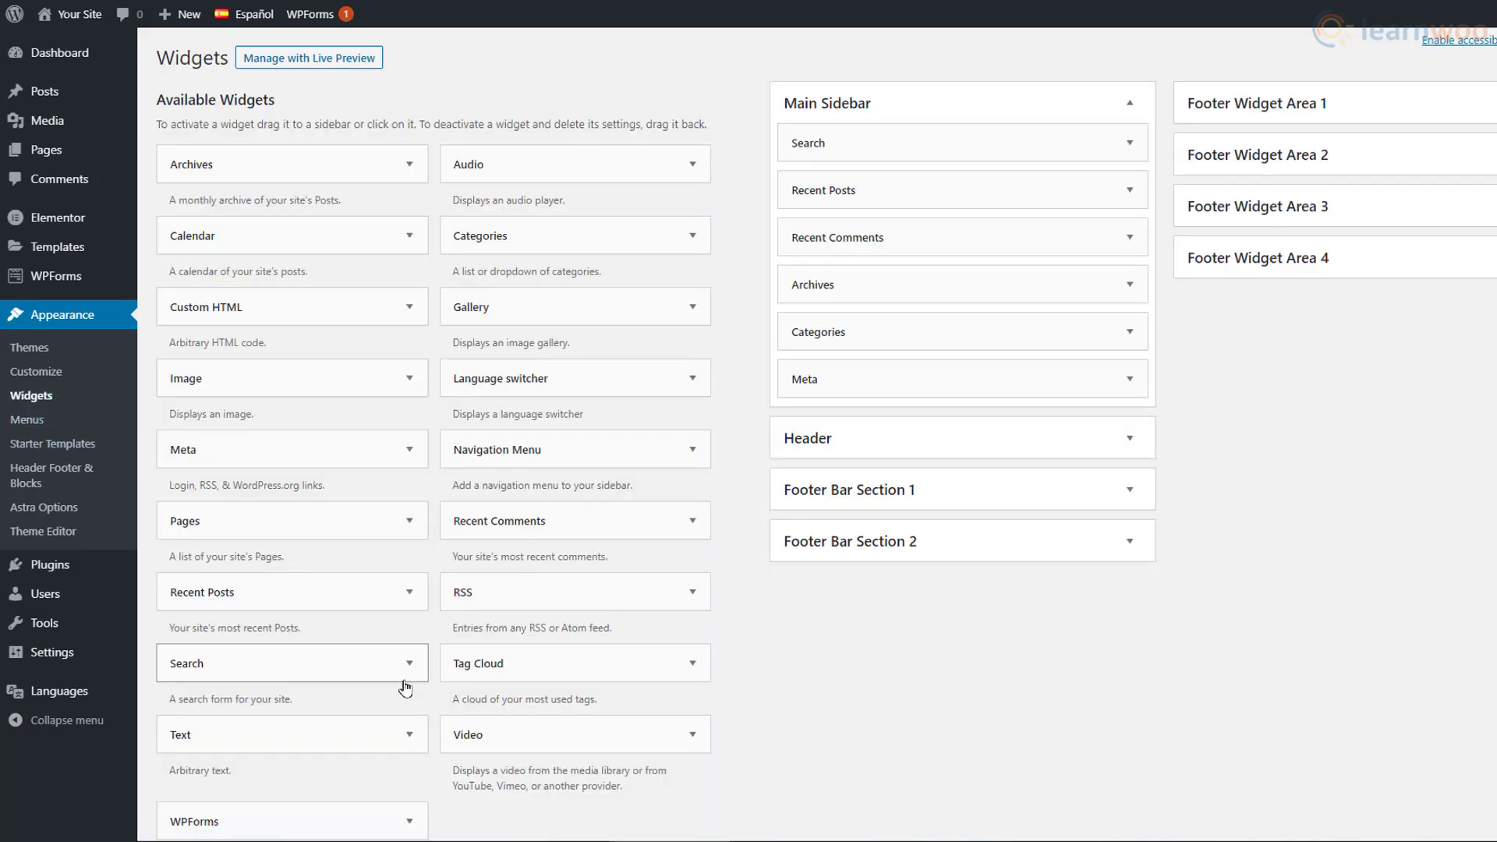
left_click(409, 735)
scroll(410, 739, "down", 4)
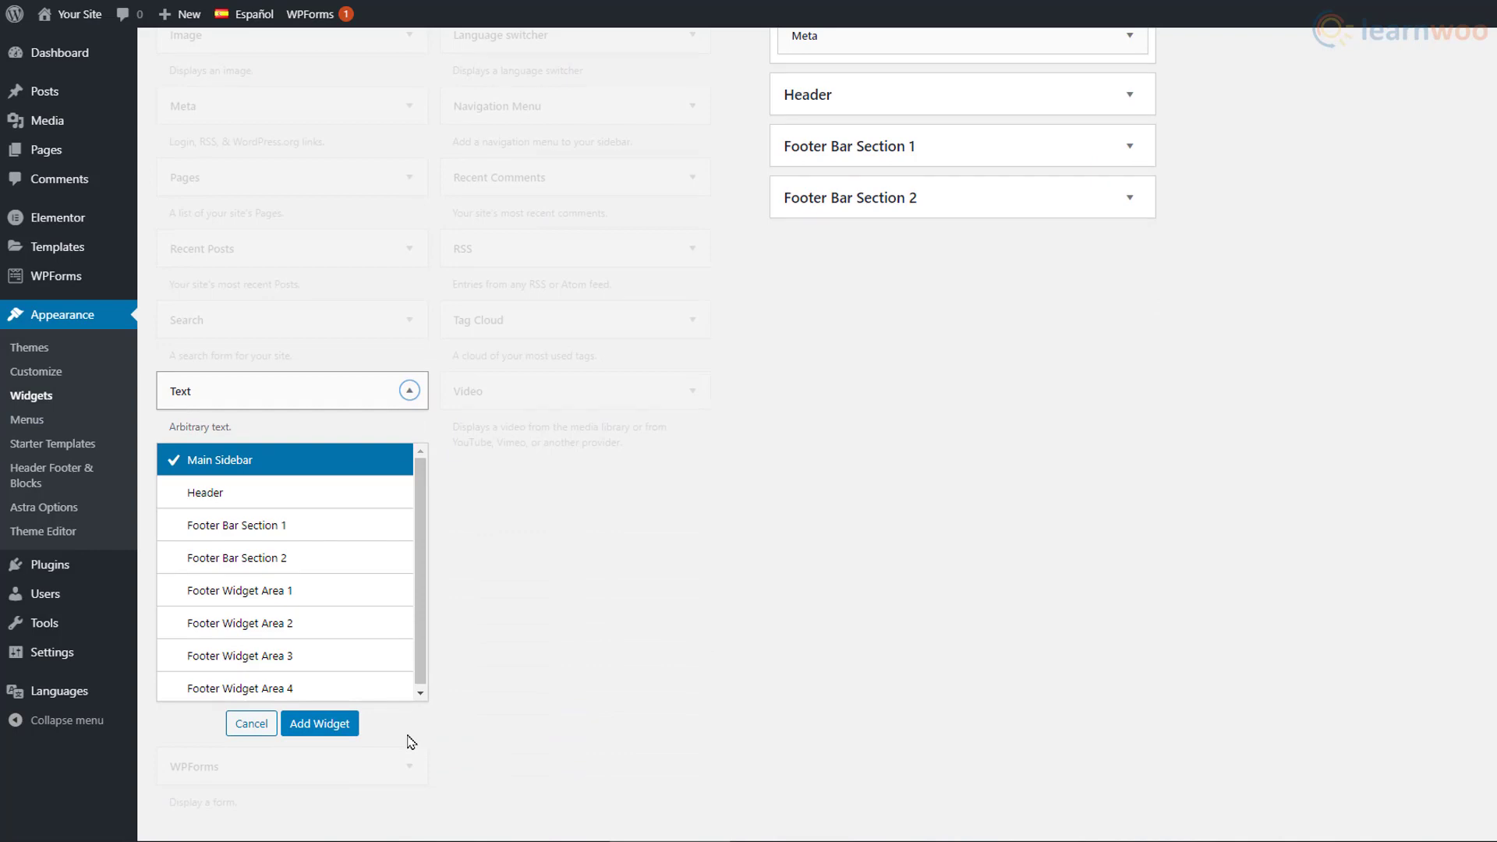
left_click(319, 725)
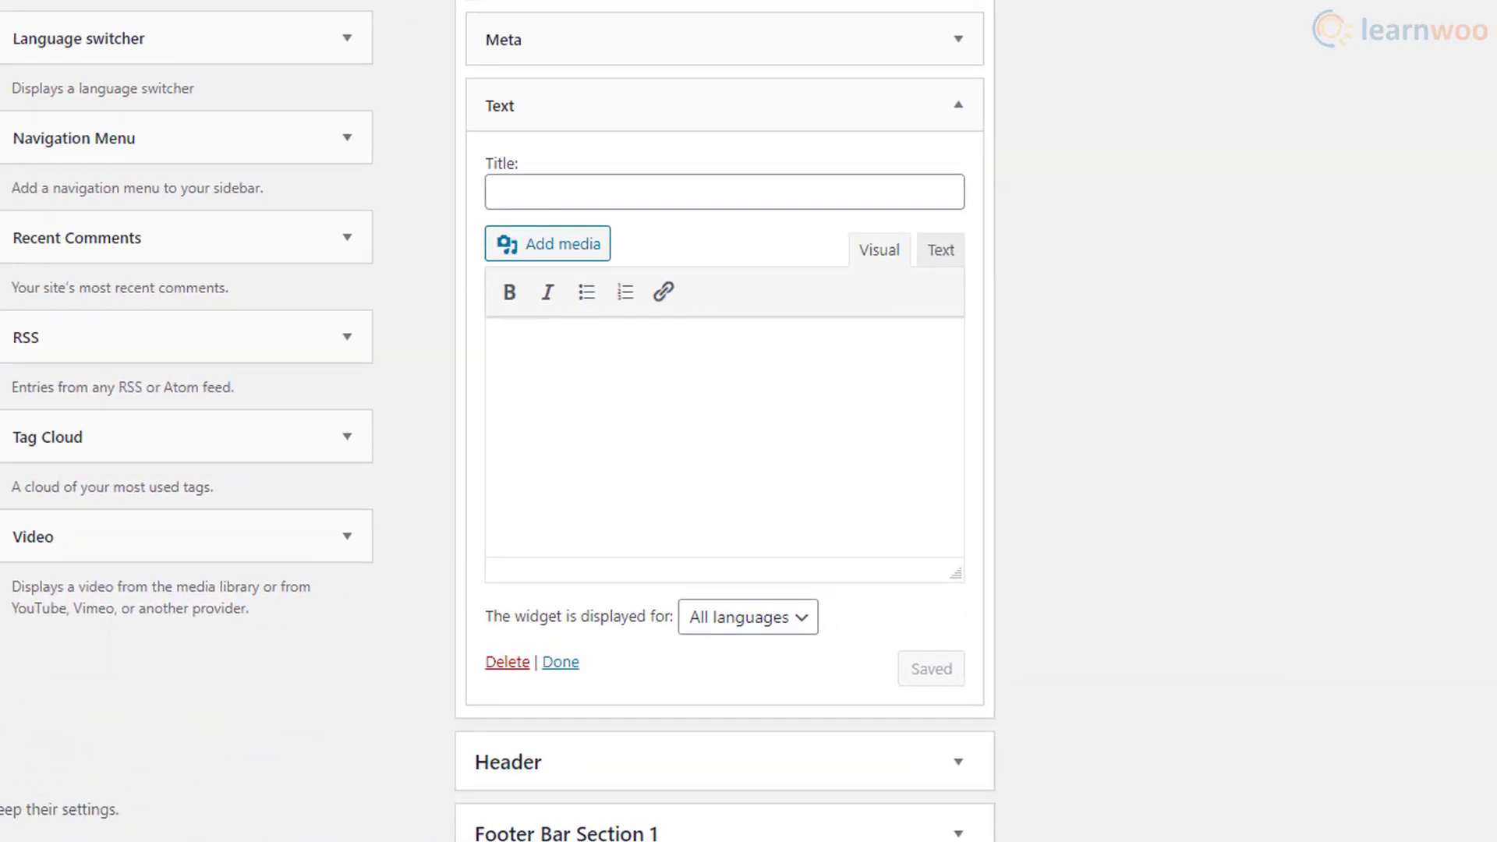
left_click(576, 197)
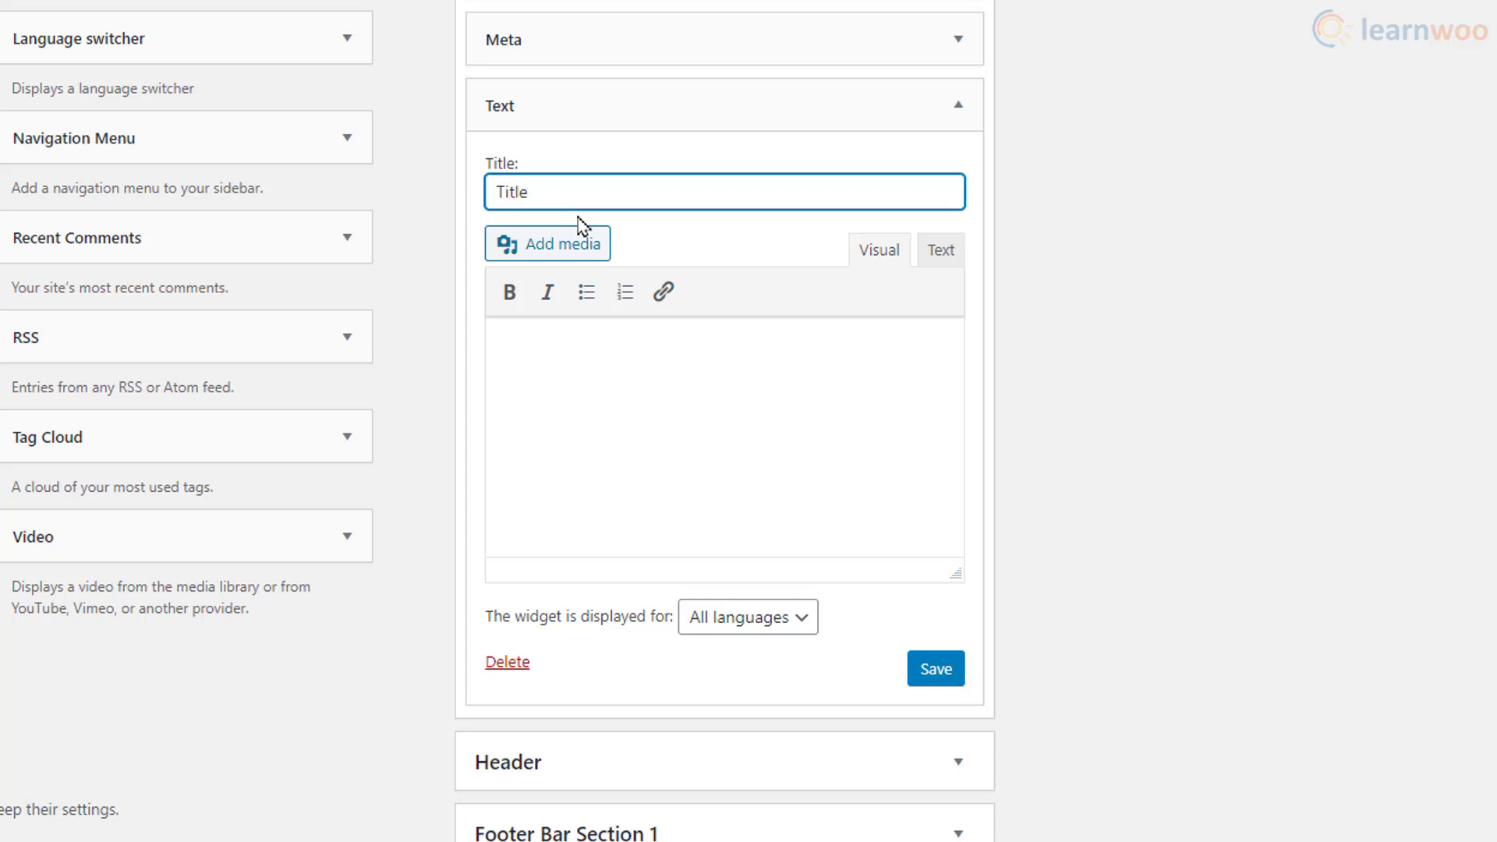
left_click(578, 346)
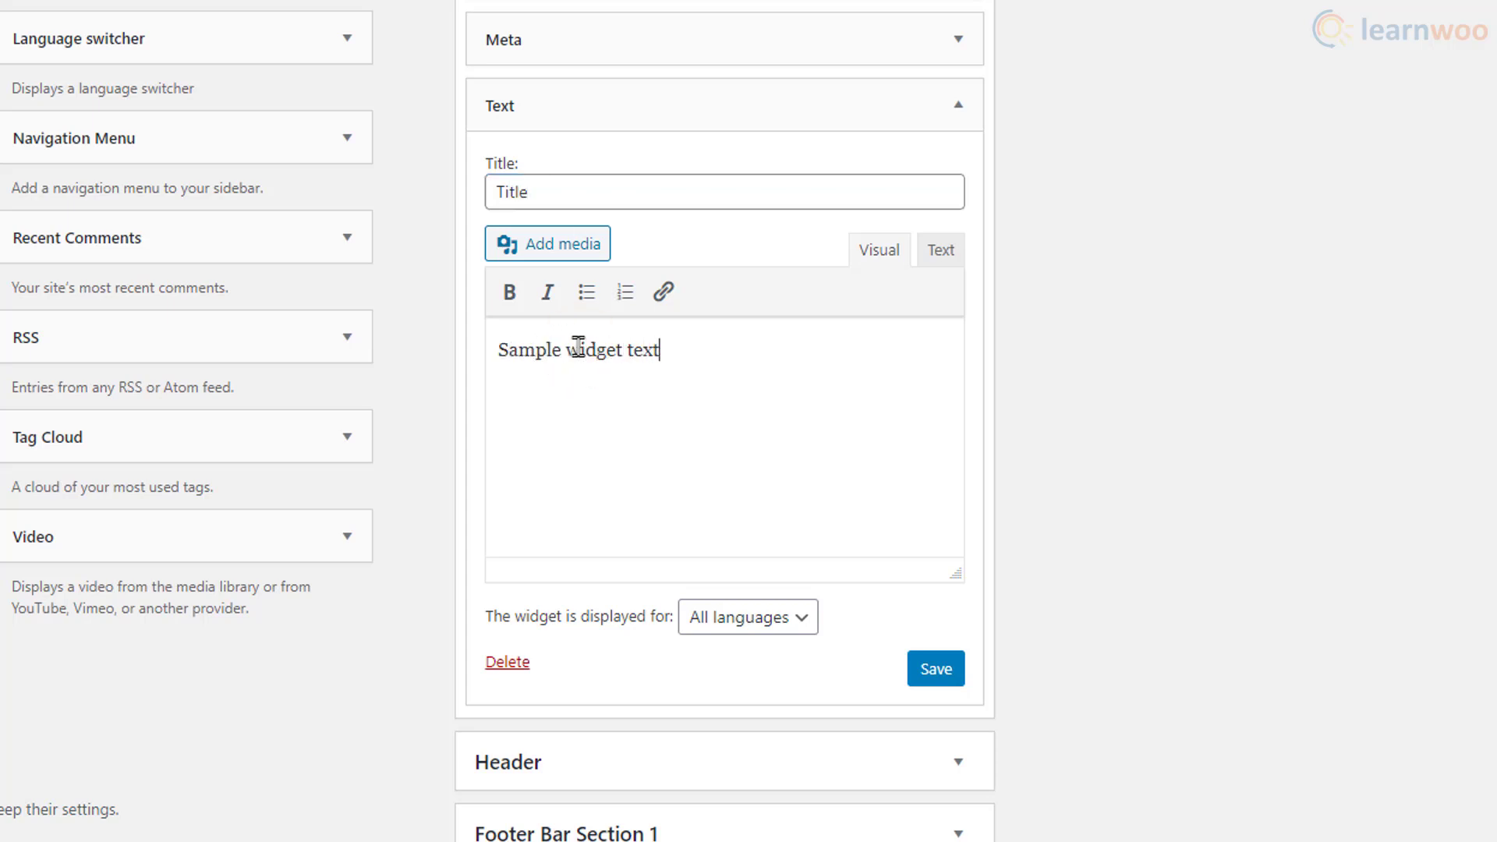
left_click(796, 615)
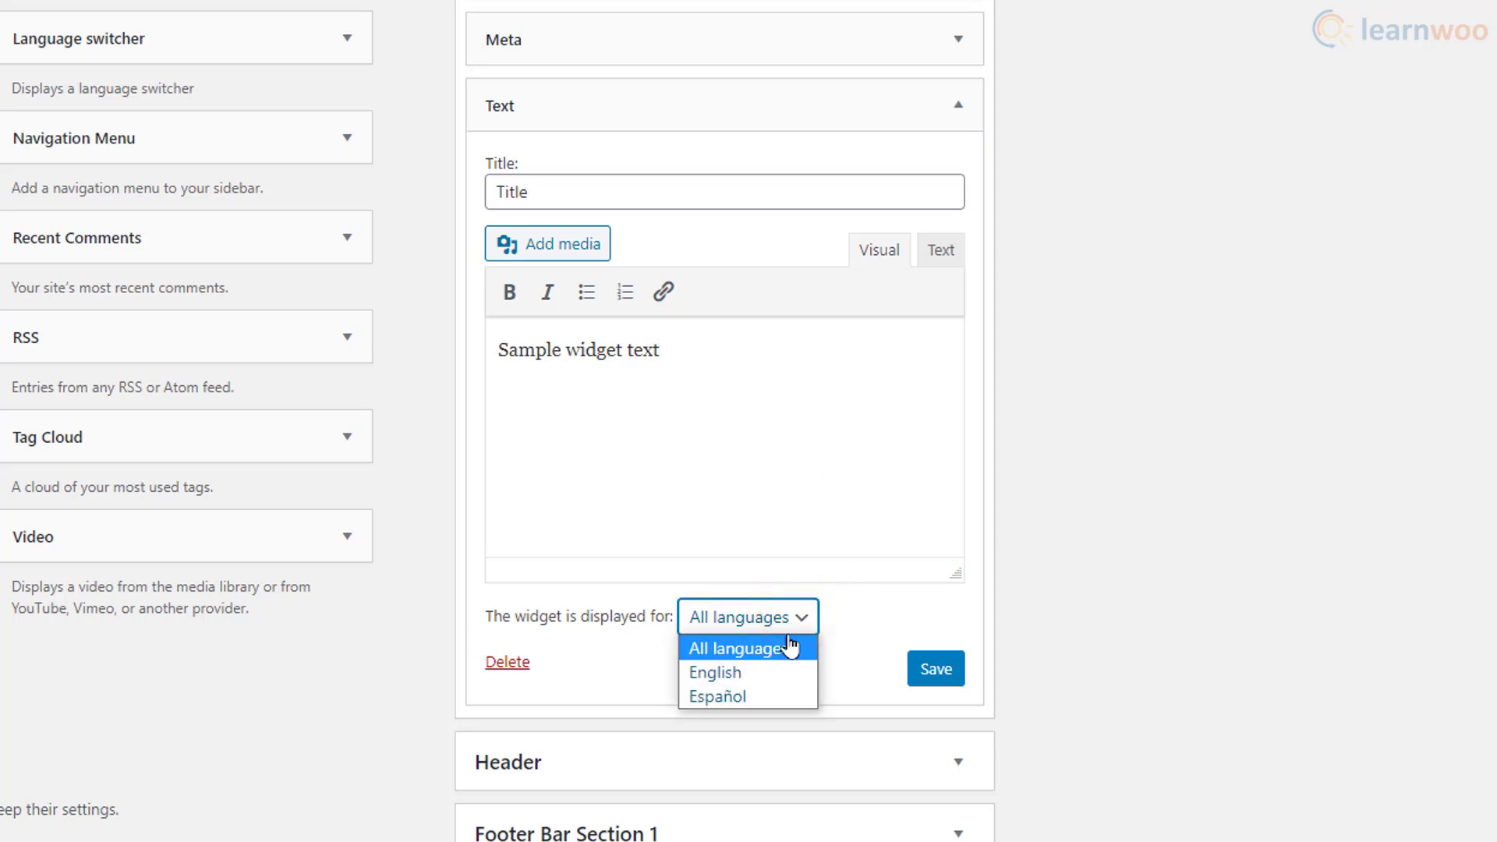
left_click(789, 645)
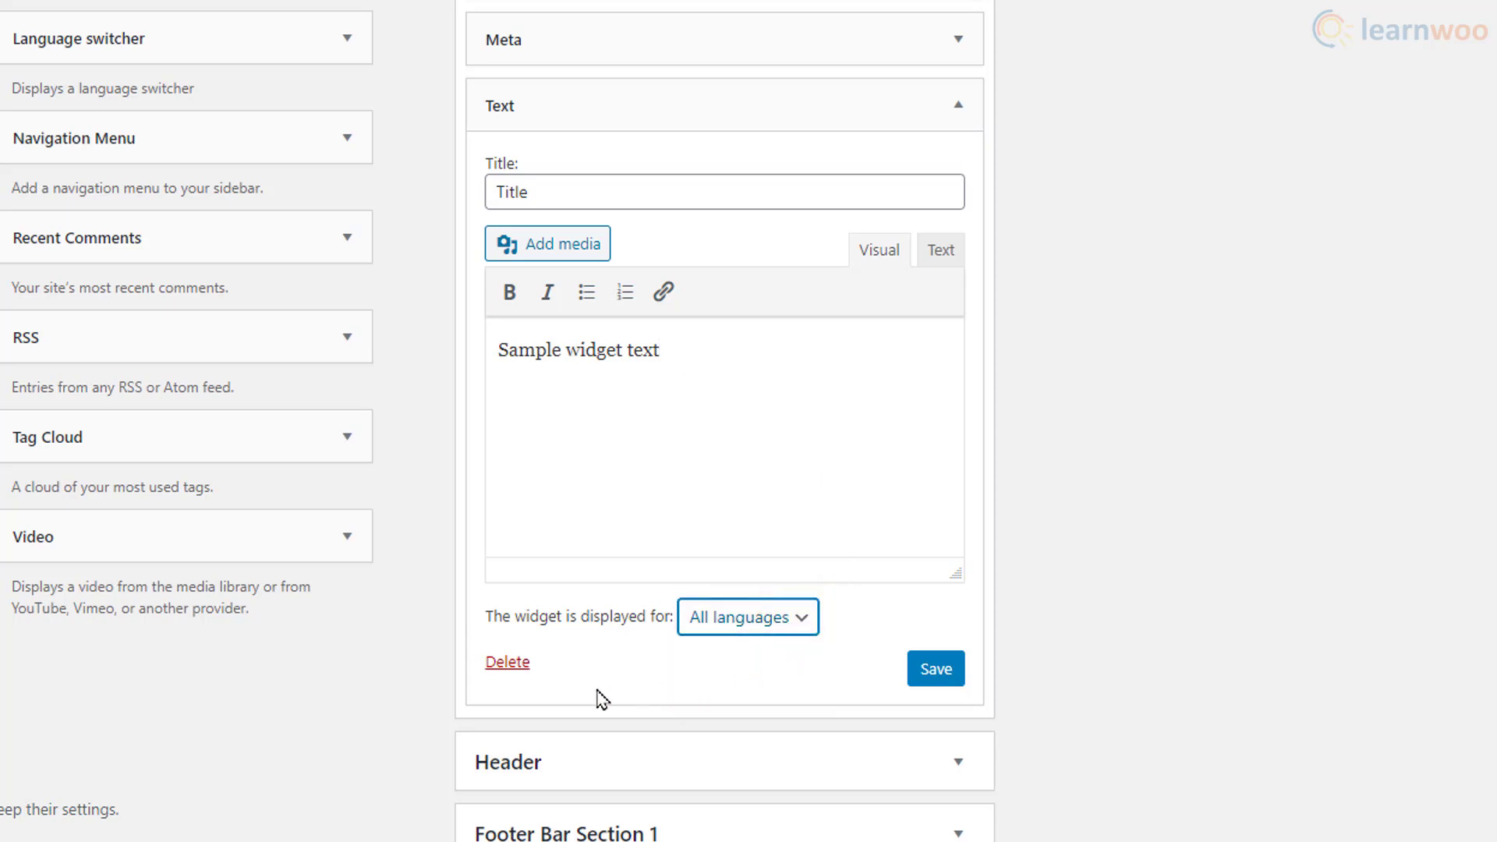
left_click(942, 683)
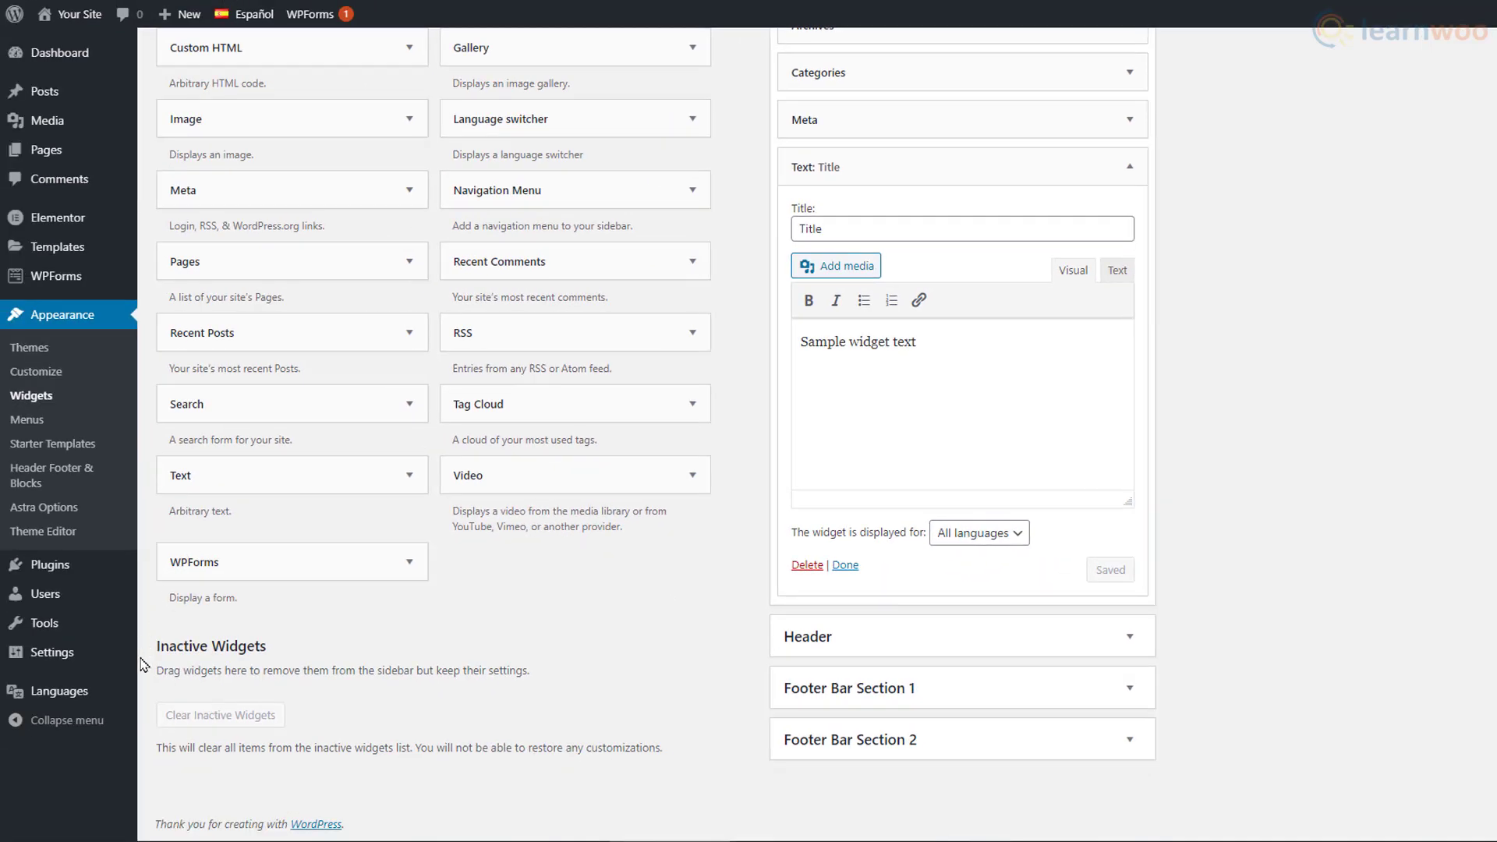
Translate the widget strings to 'Título' and 'Ejemplo de texto del widget', then view the Spanish site.
mouse_move(123, 701)
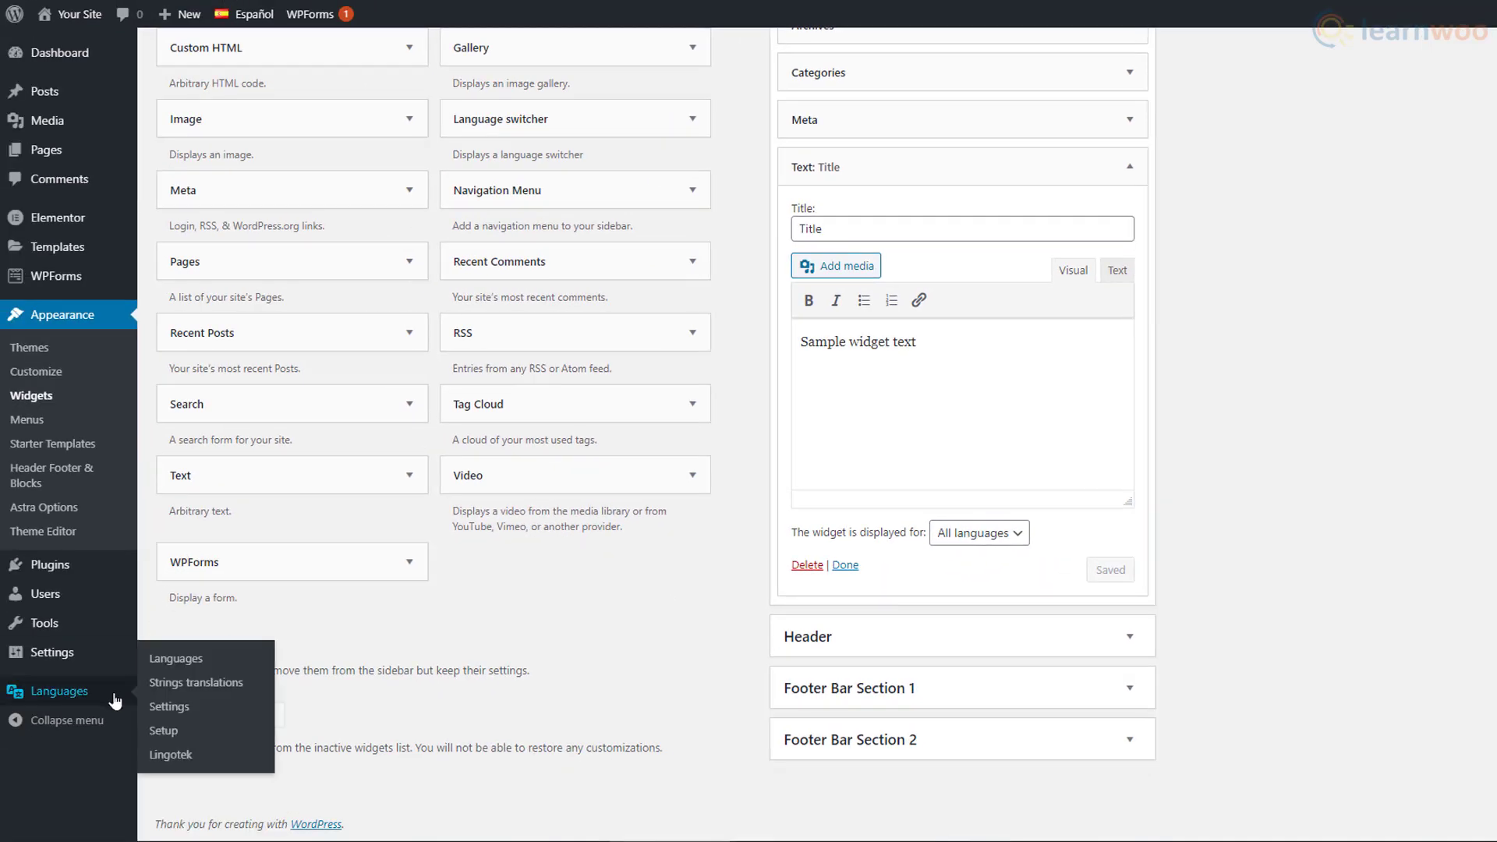
left_click(246, 685)
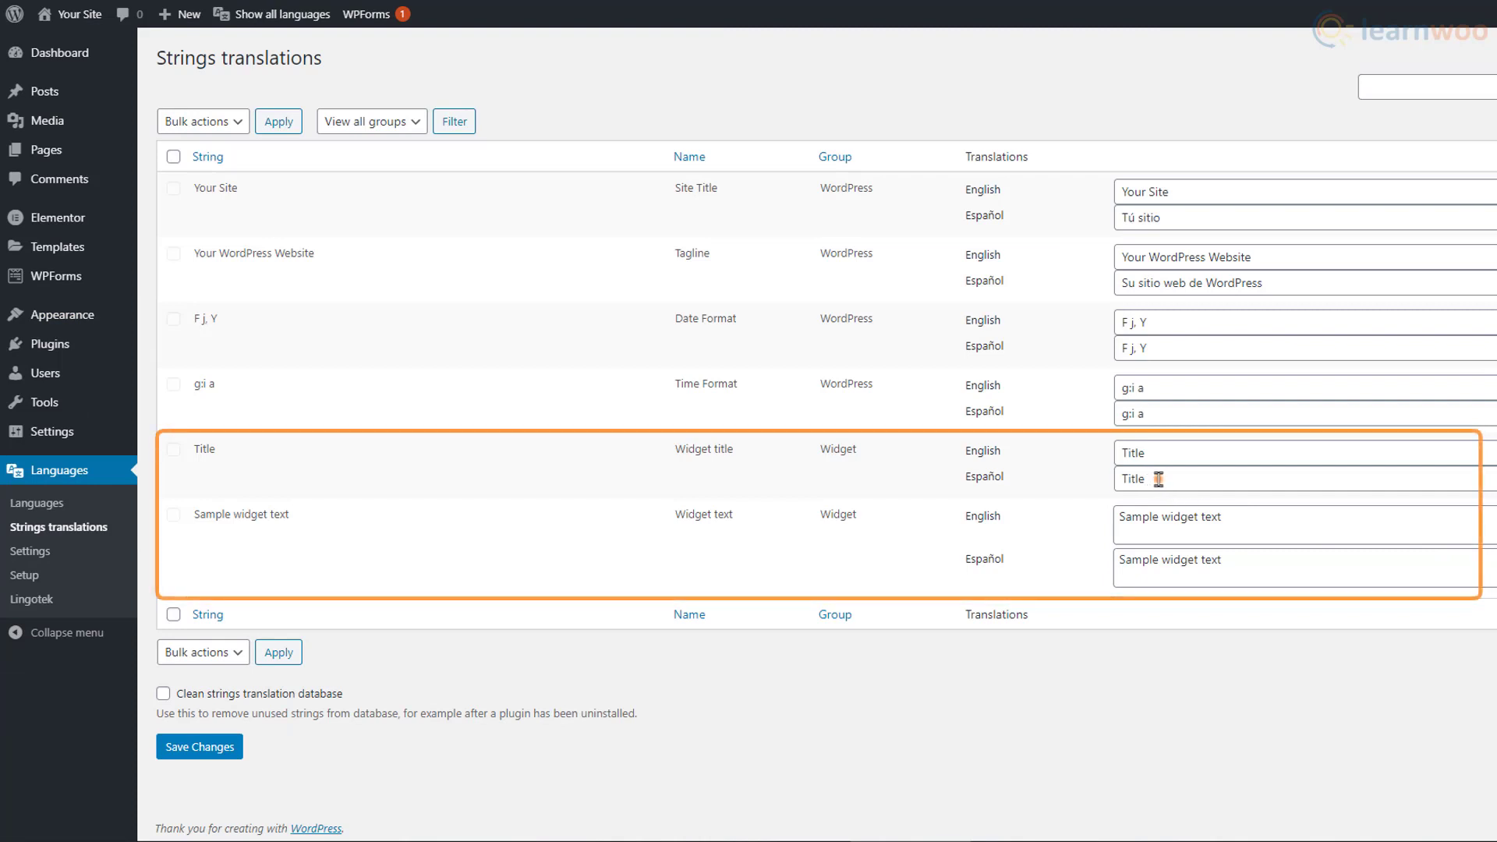
left_click_drag(1158, 478, 1093, 490)
type("Título")
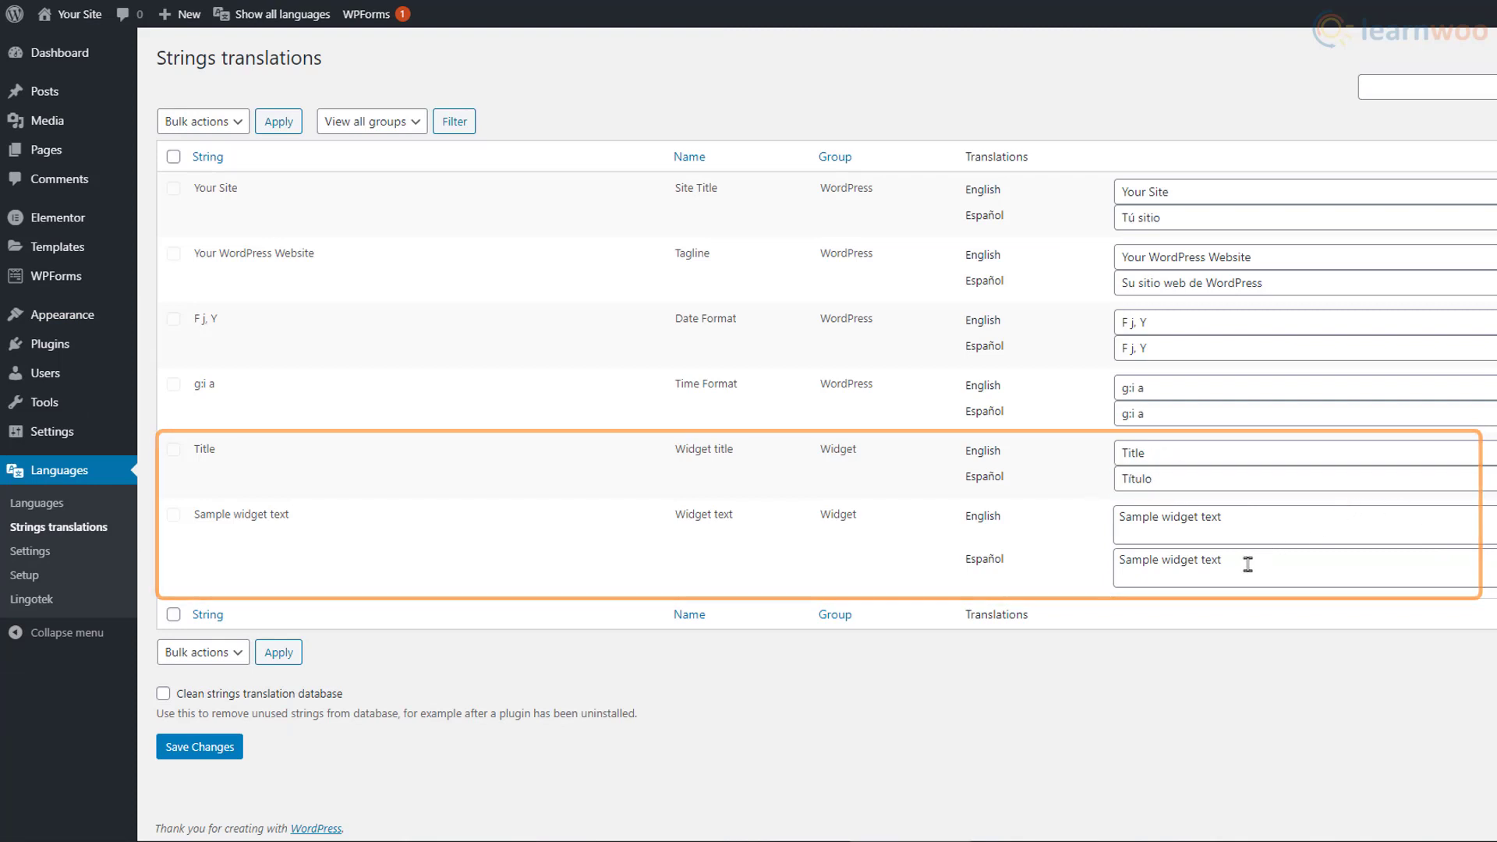
left_click_drag(1245, 561, 1140, 561)
type("Ejemplo de texto del widget")
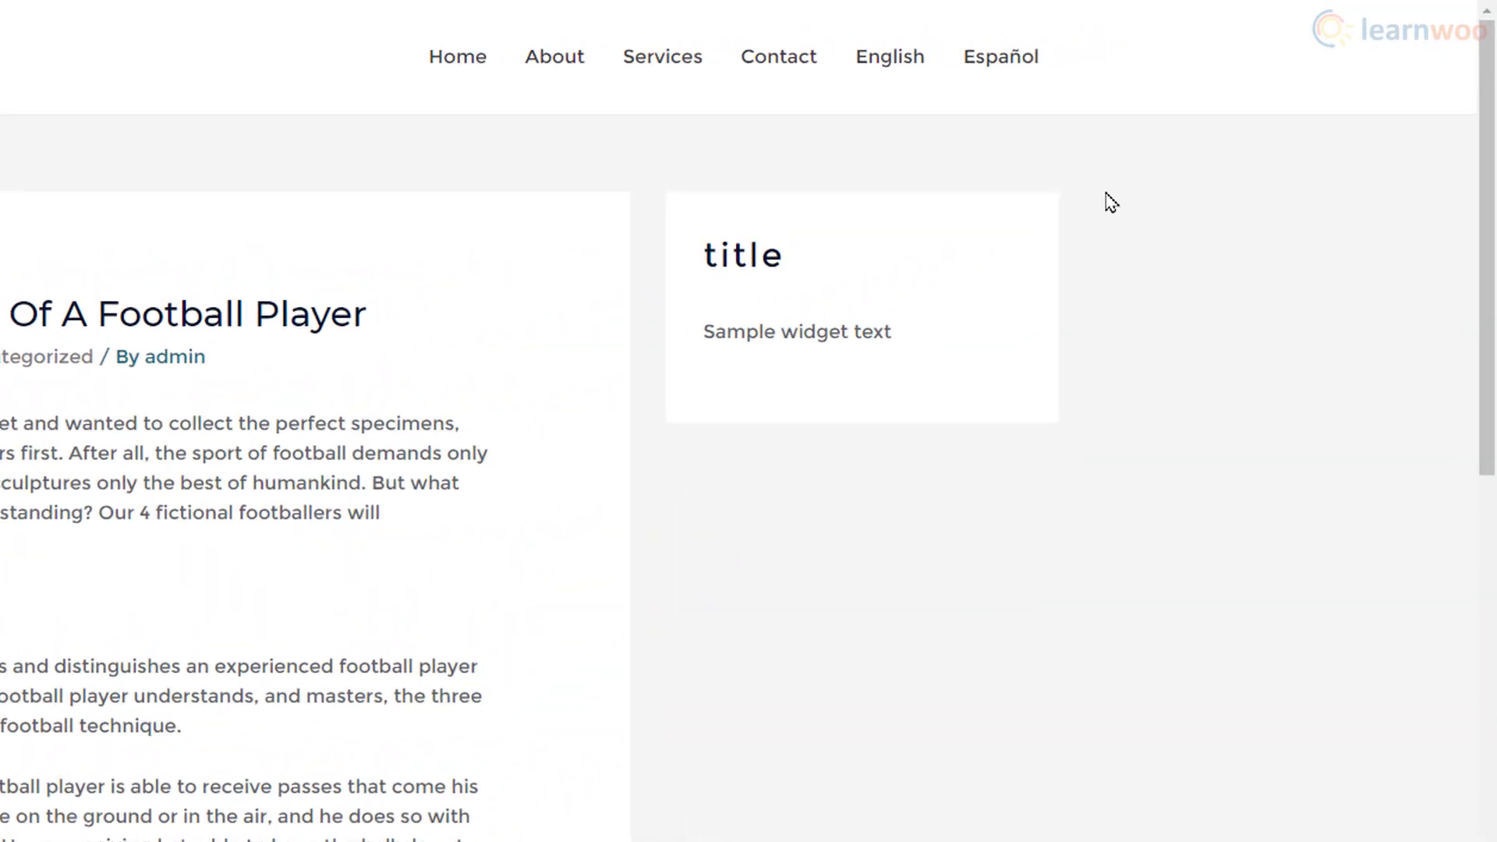
left_click(1023, 67)
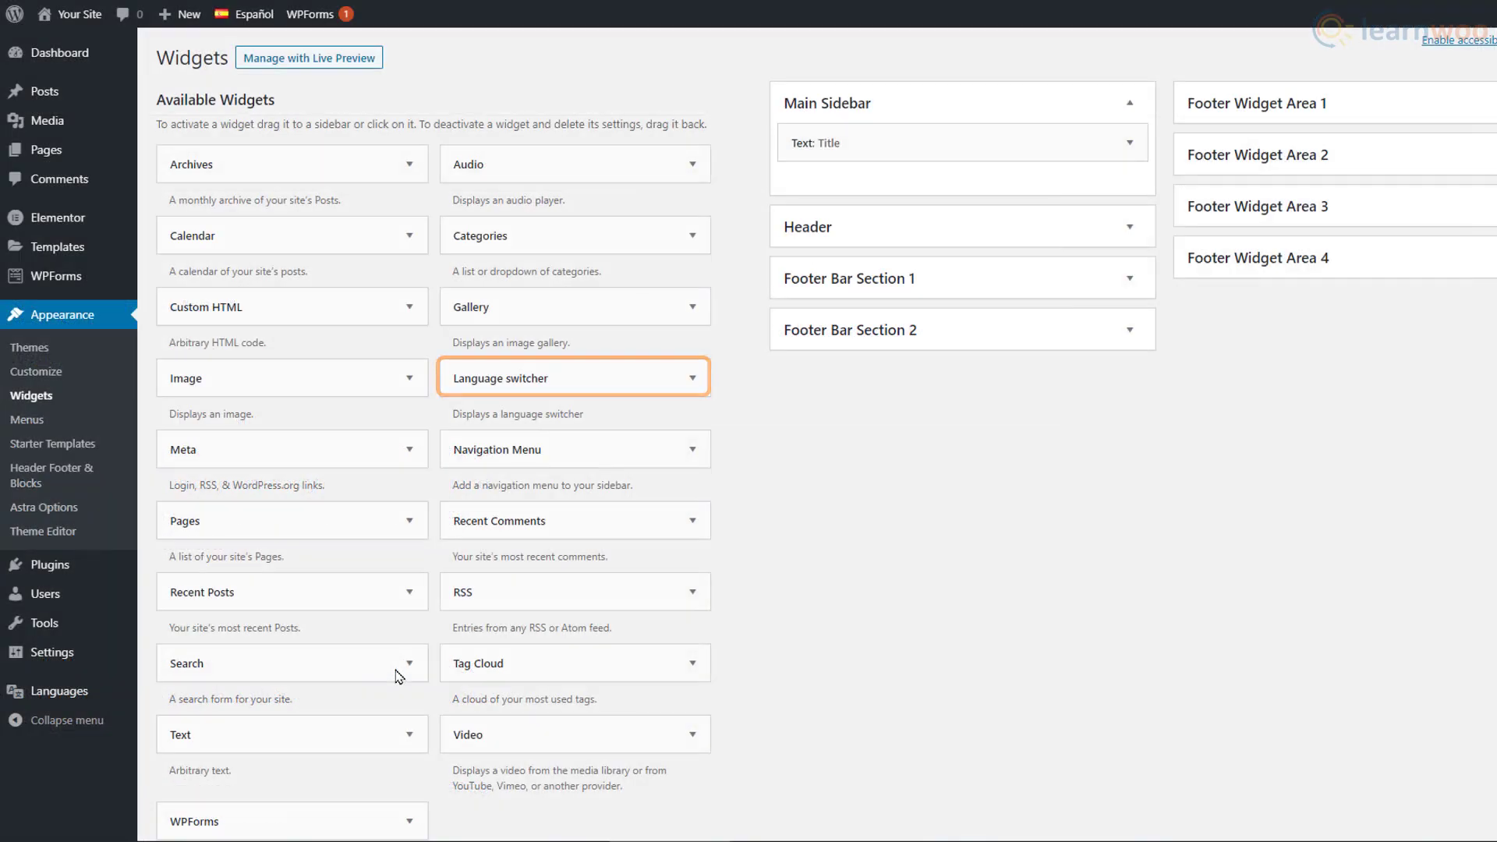
Add a dropdown Language switcher widget to Main Sidebar for all languages, save, and choose Español.
left_click(691, 378)
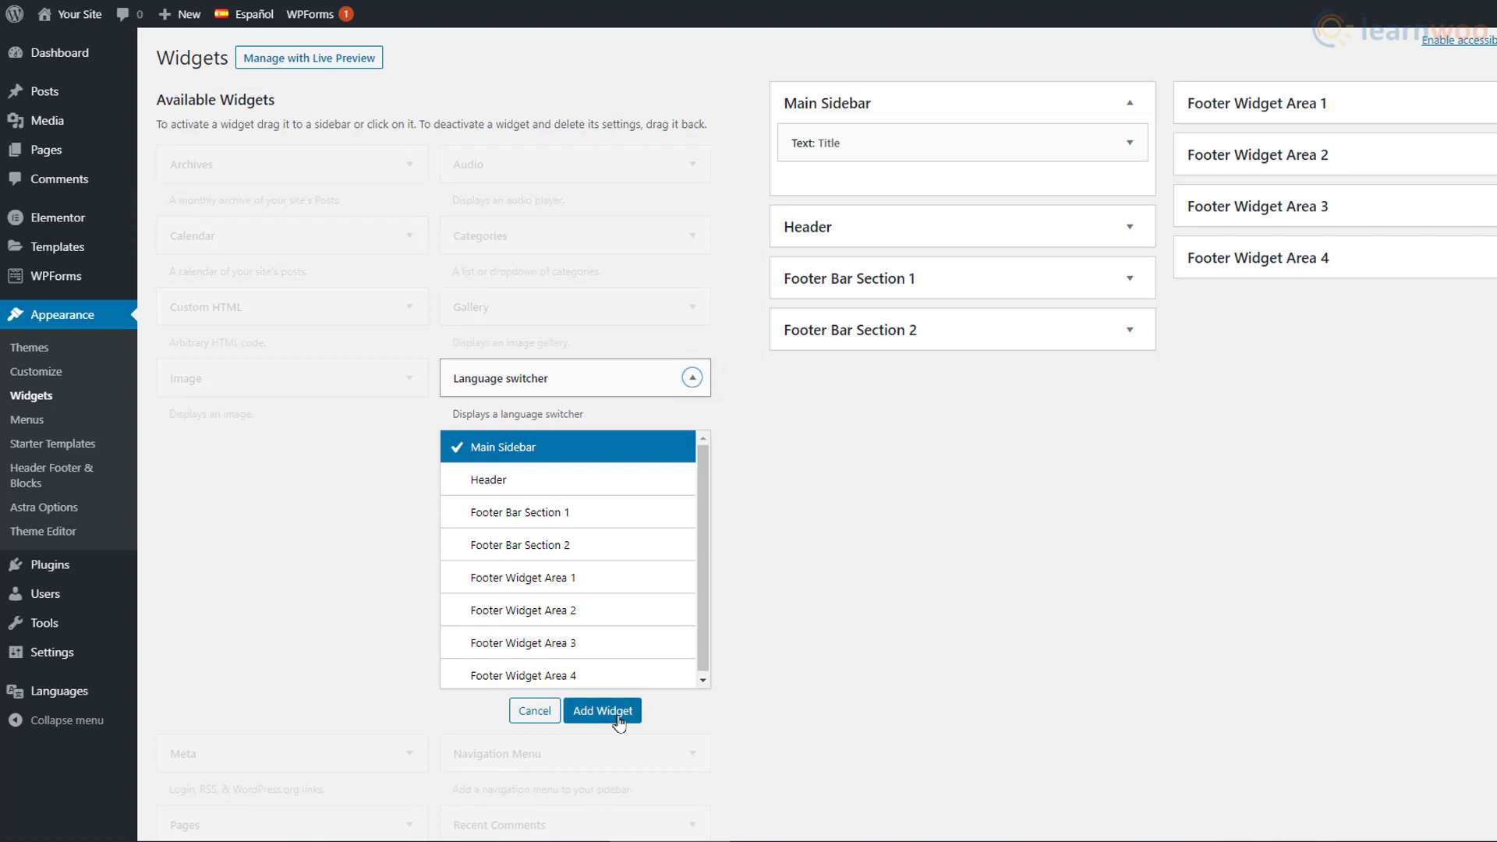
left_click(604, 711)
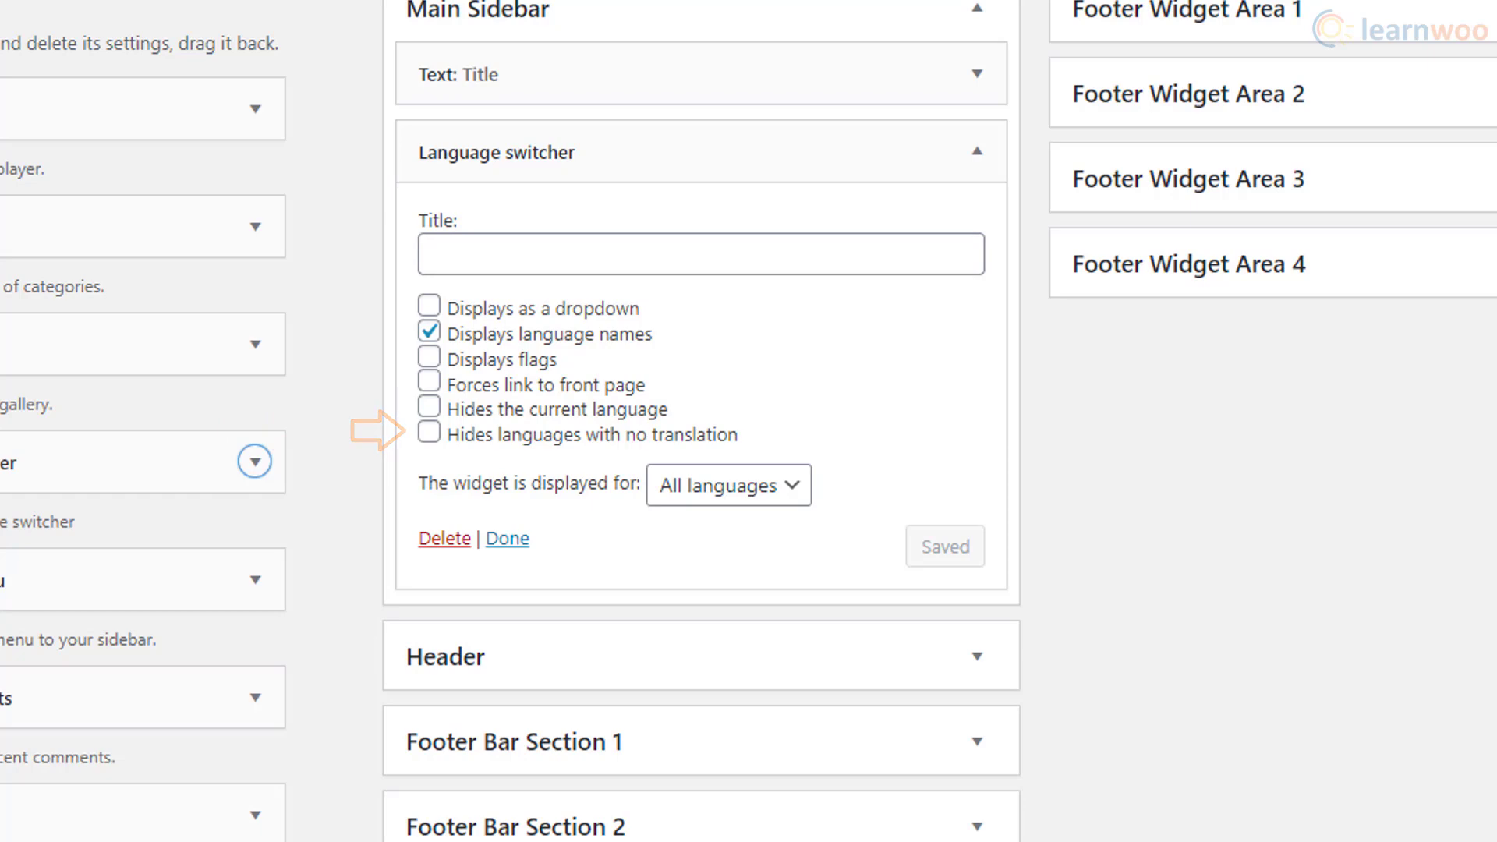
left_click(625, 310)
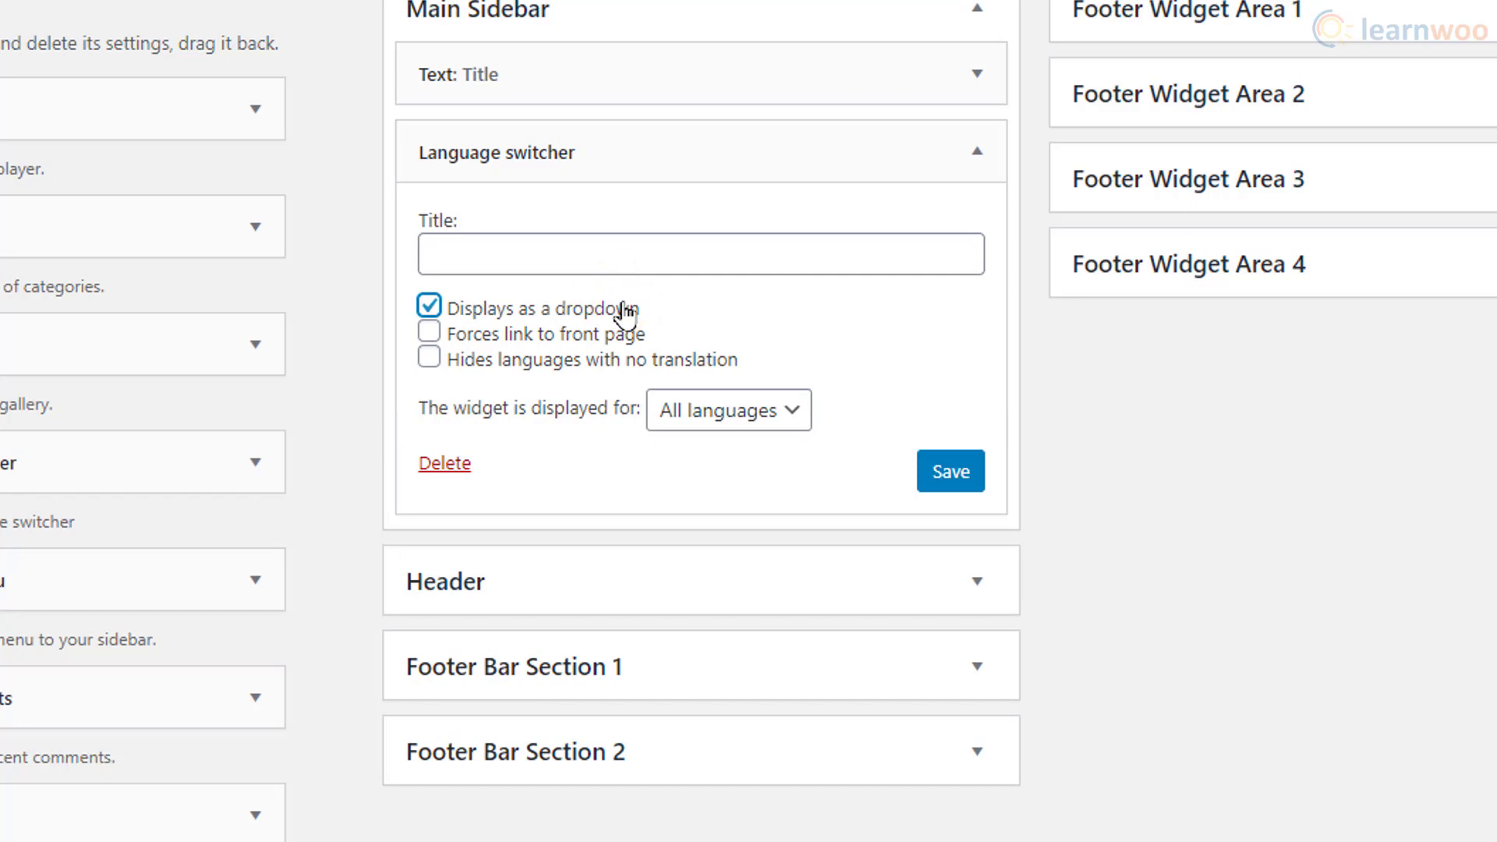
left_click(778, 413)
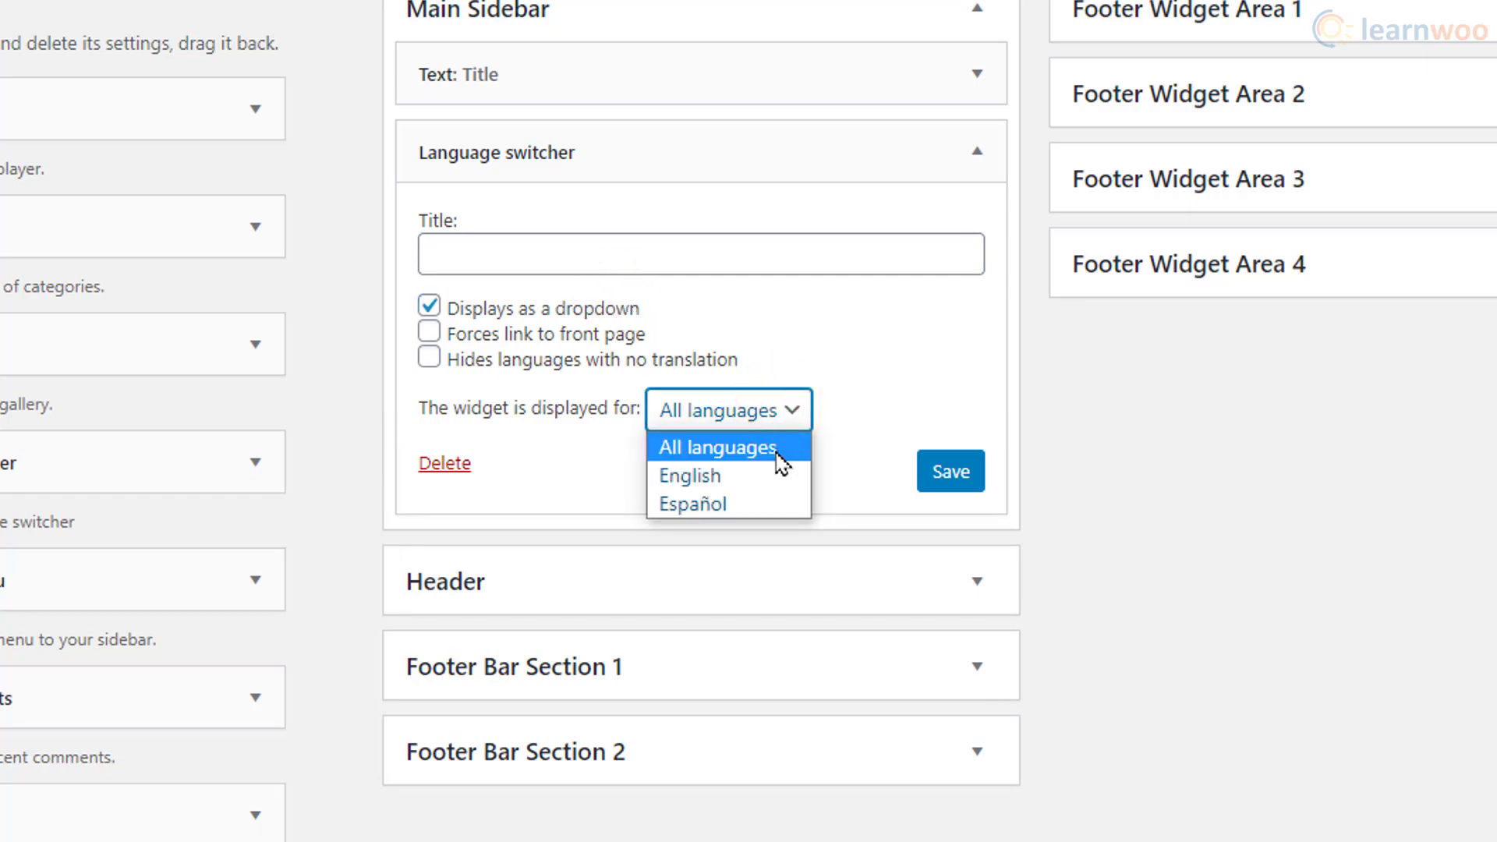
left_click(777, 454)
left_click(935, 484)
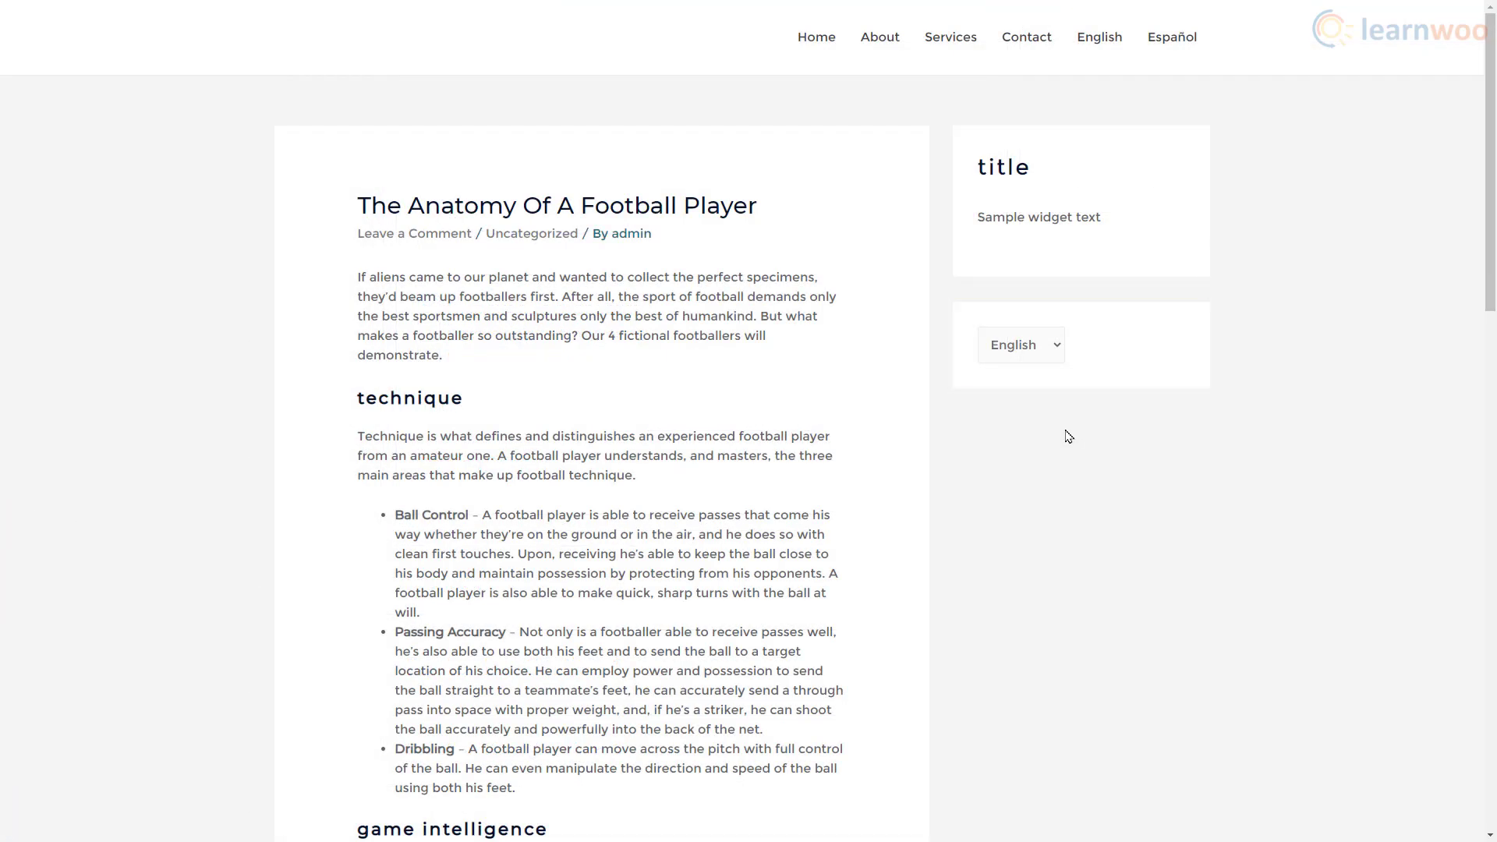
left_click(1060, 356)
left_click(1041, 385)
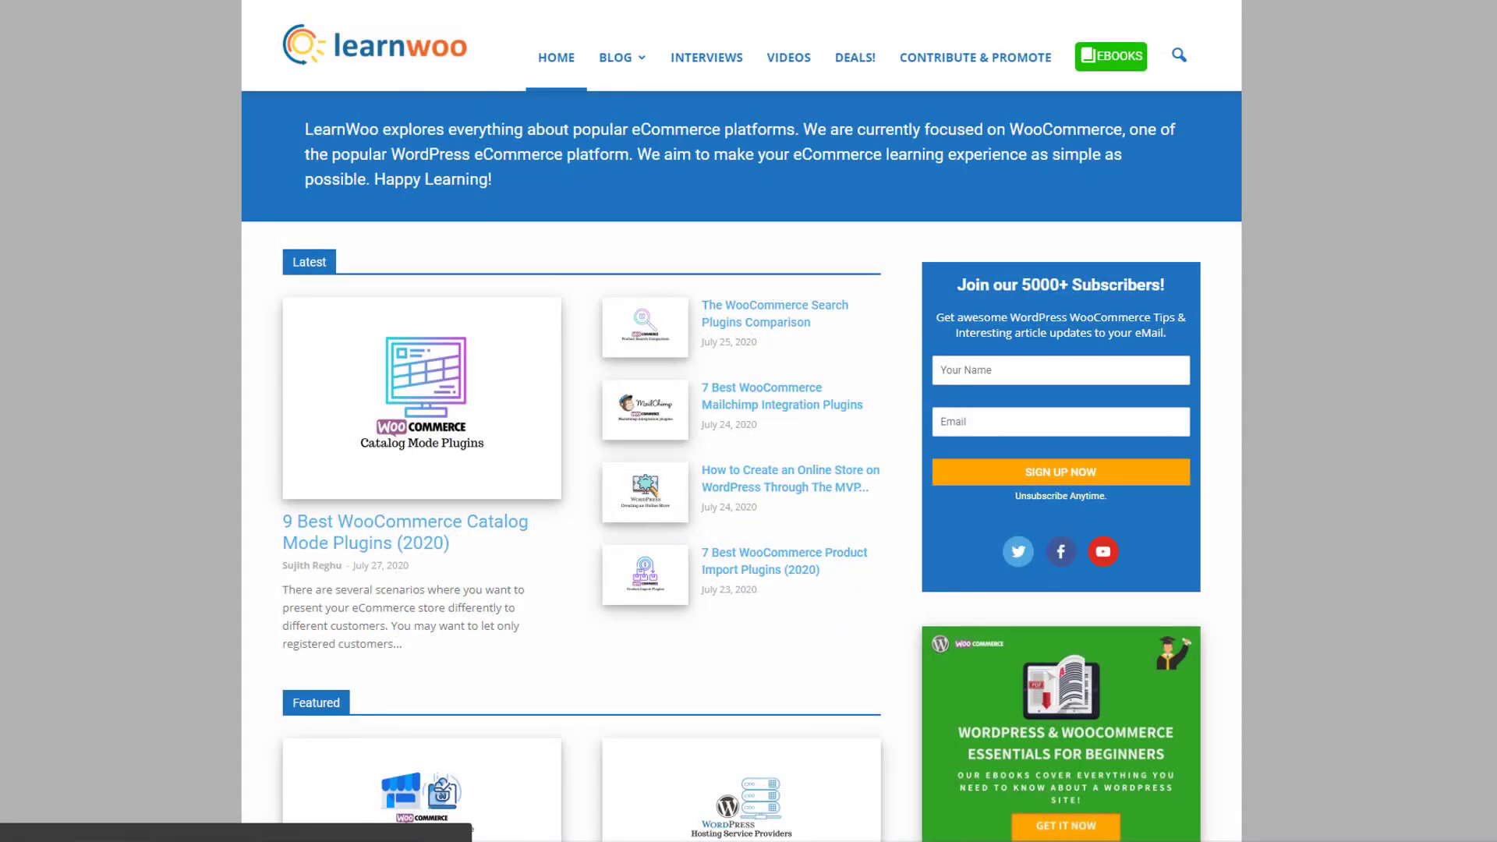
Scroll the LearnWoo homepage past Latest and Featured down to the How To articles.
scroll(741, 460, "down", 6)
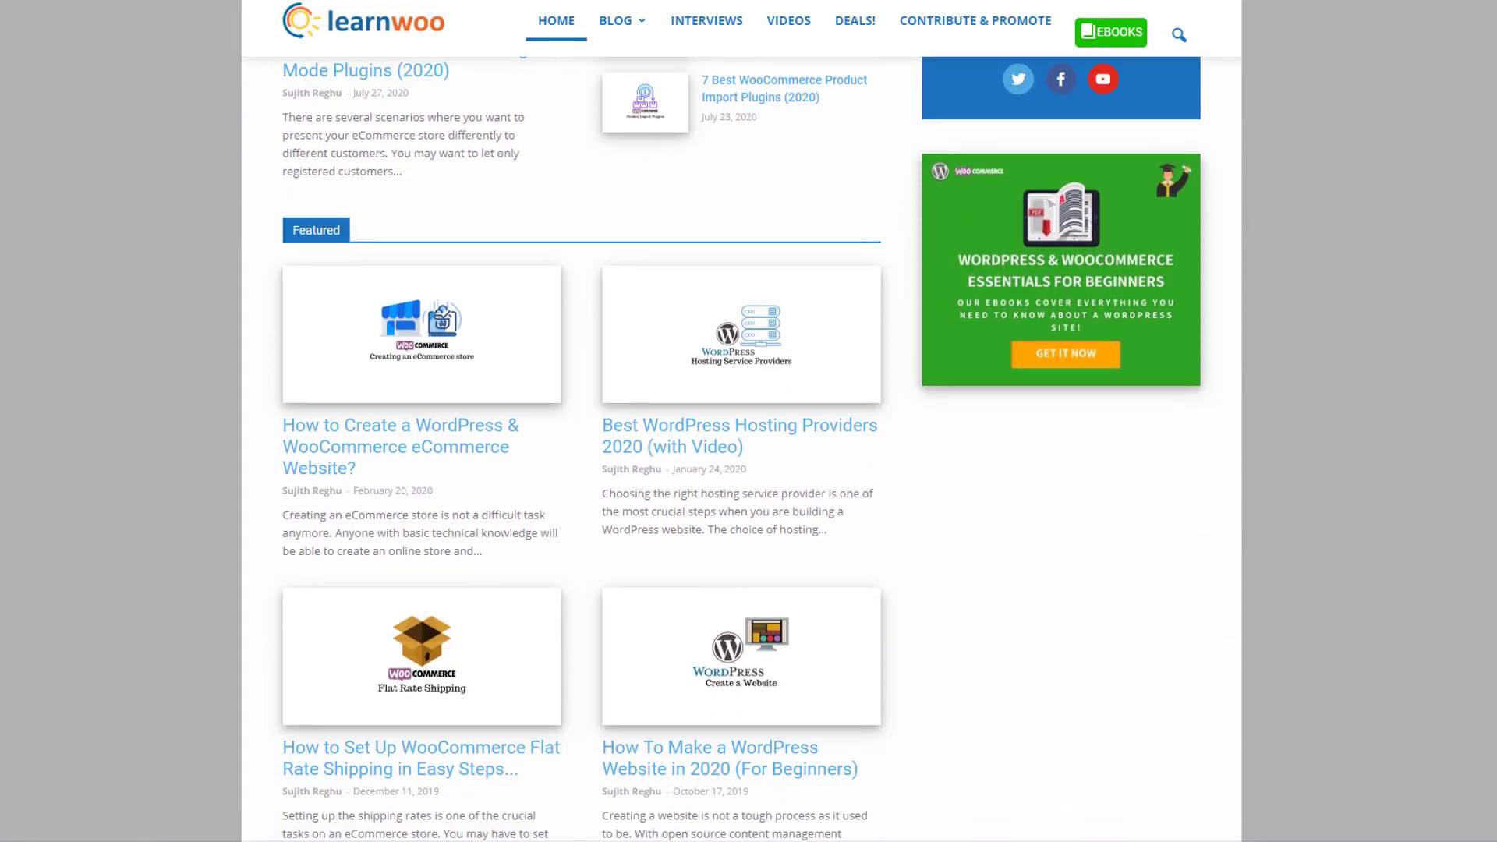
scroll(741, 449, "down", 6)
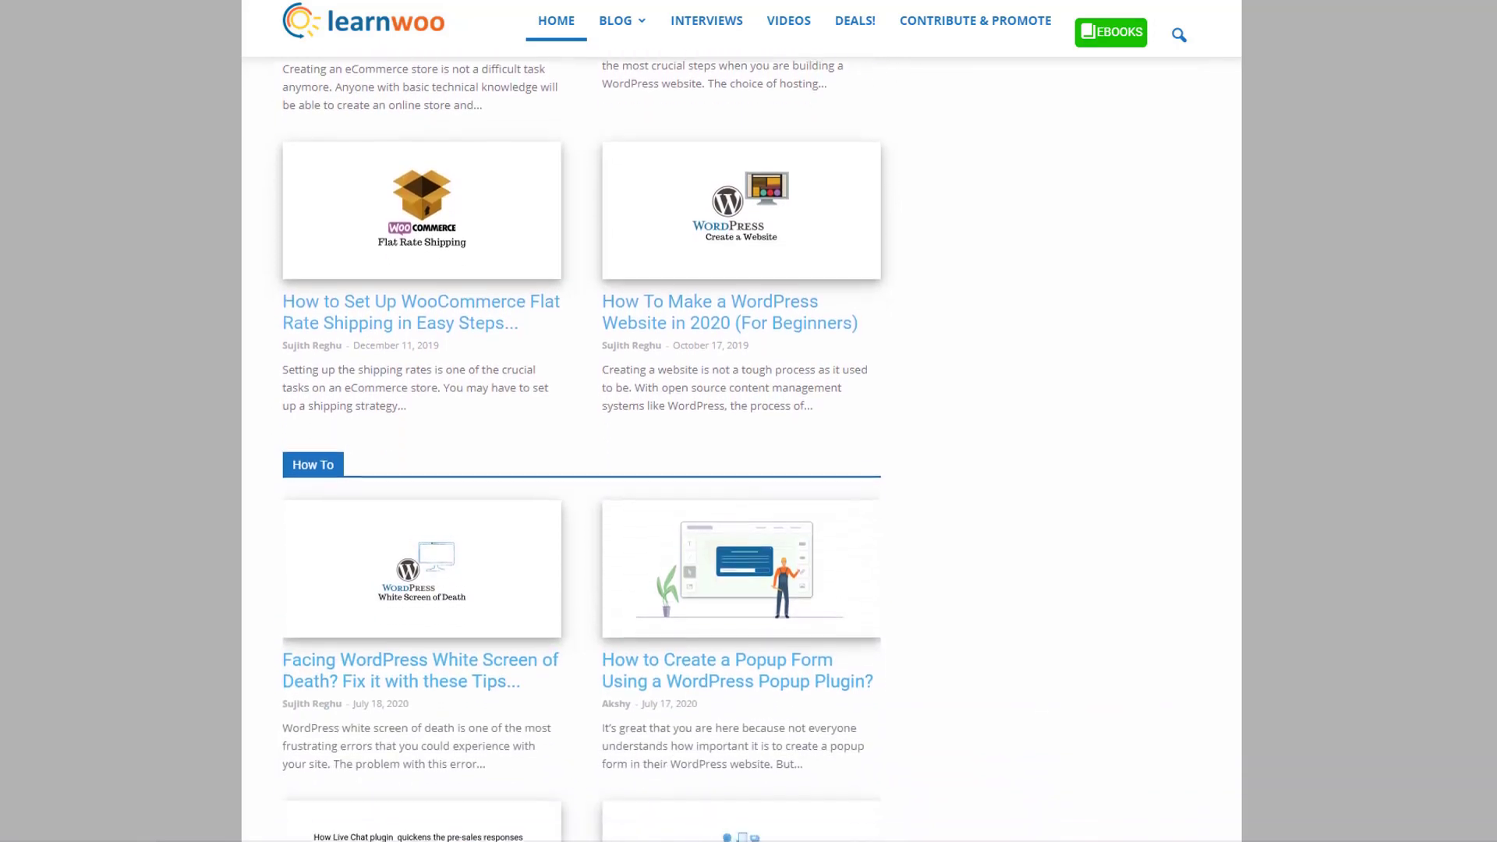
scroll(741, 449, "down", 4)
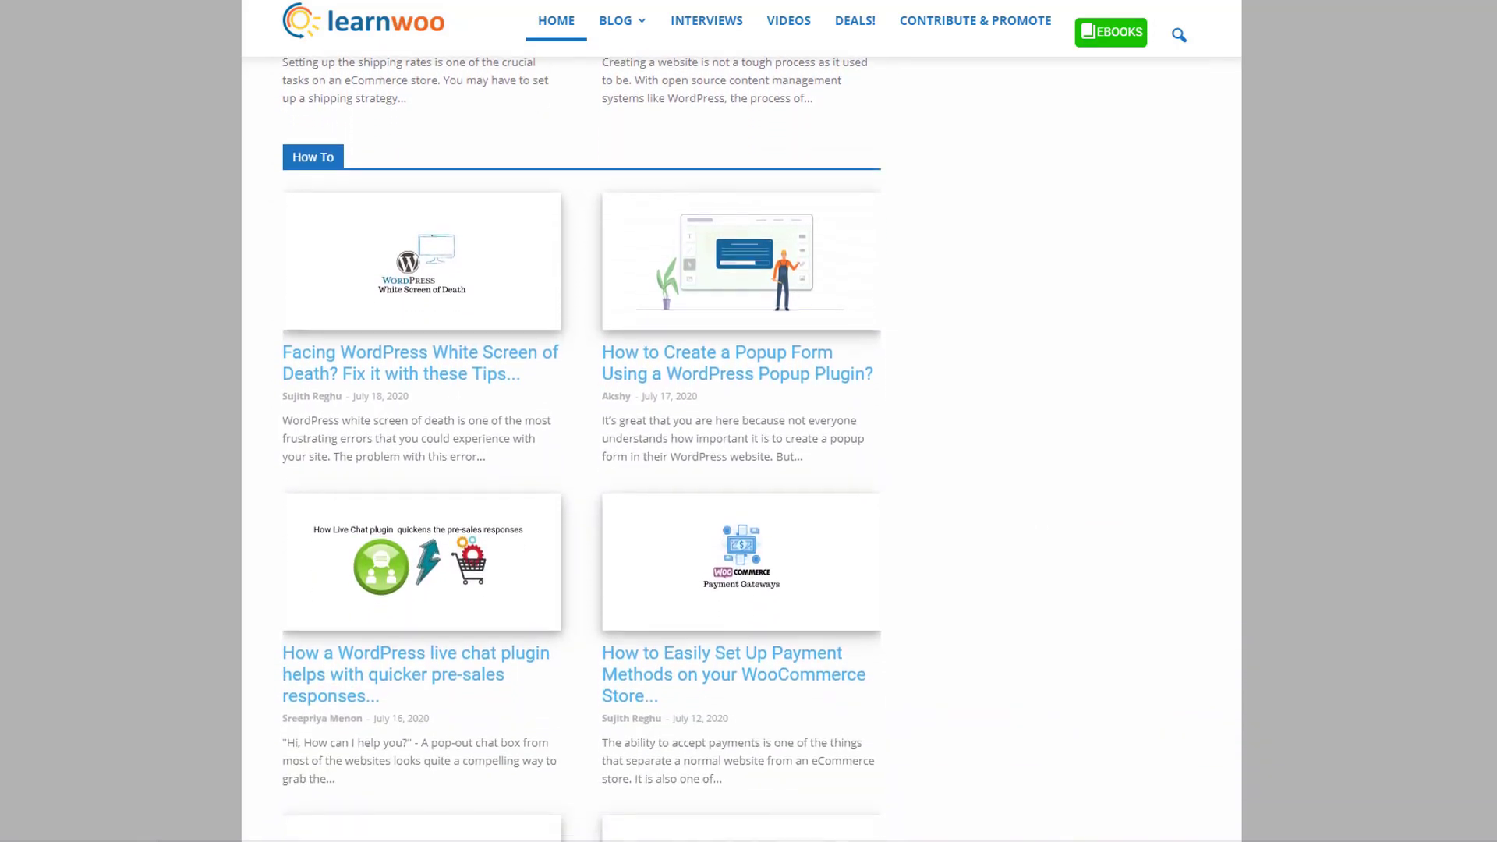